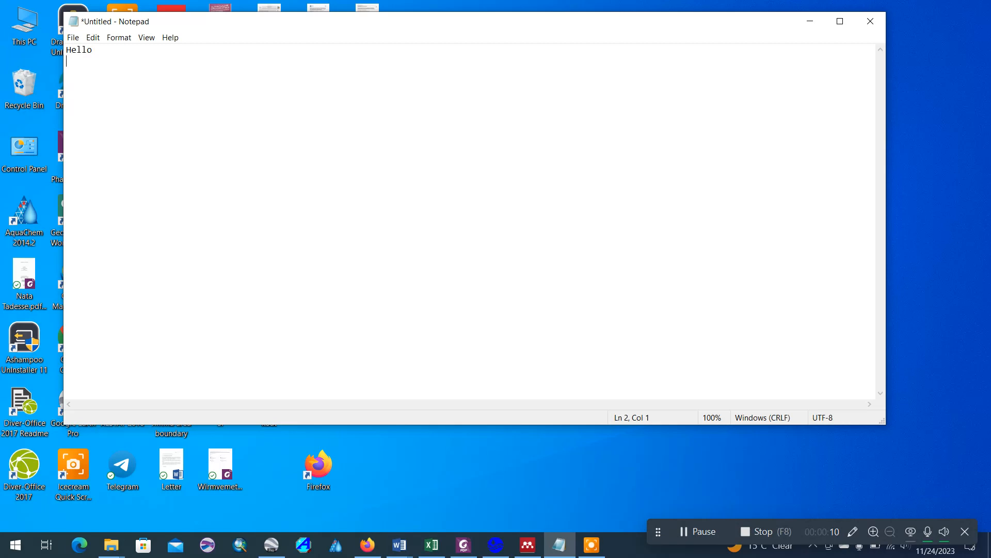
Step: Write the line "Today I want to show you how to convert the coordinate system from one to another using Excel sheet" under the greeting
type("Today I want to show you")
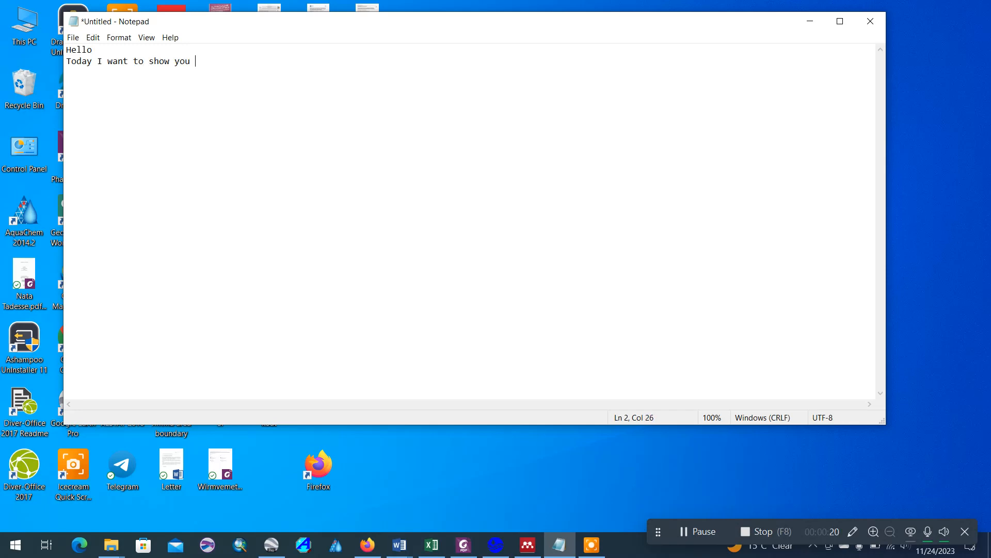
type(" how to convert")
type("the co")
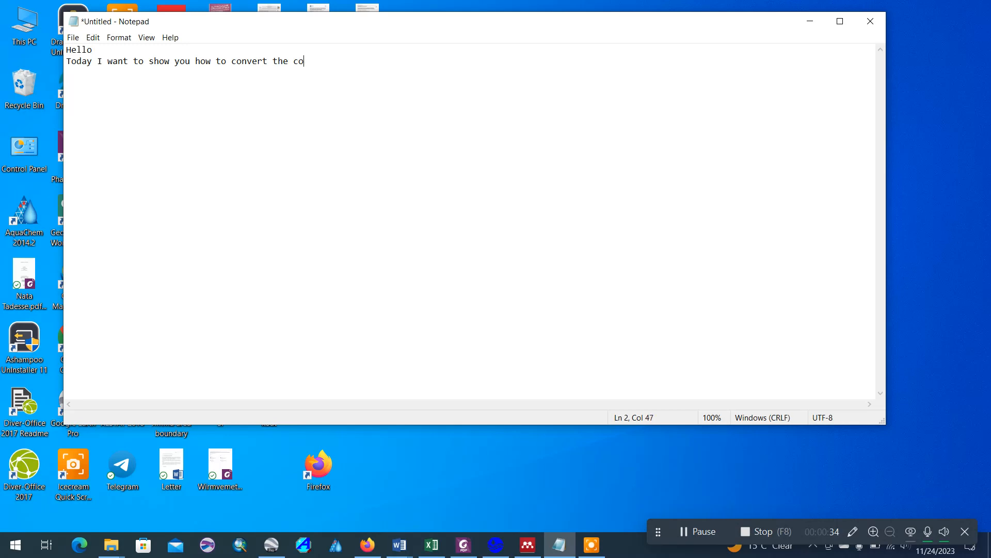
type("ordinate system fro")
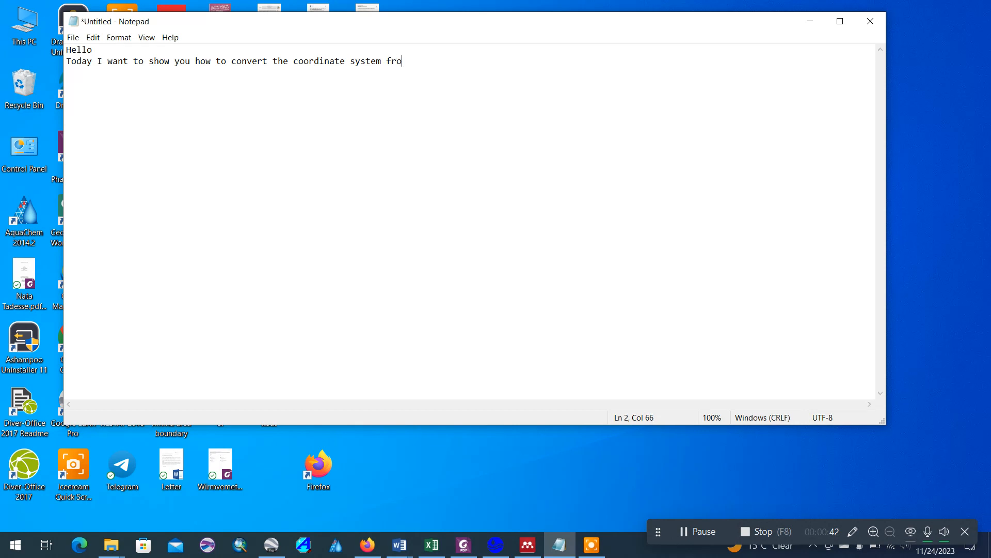
type("m one to another using Exce")
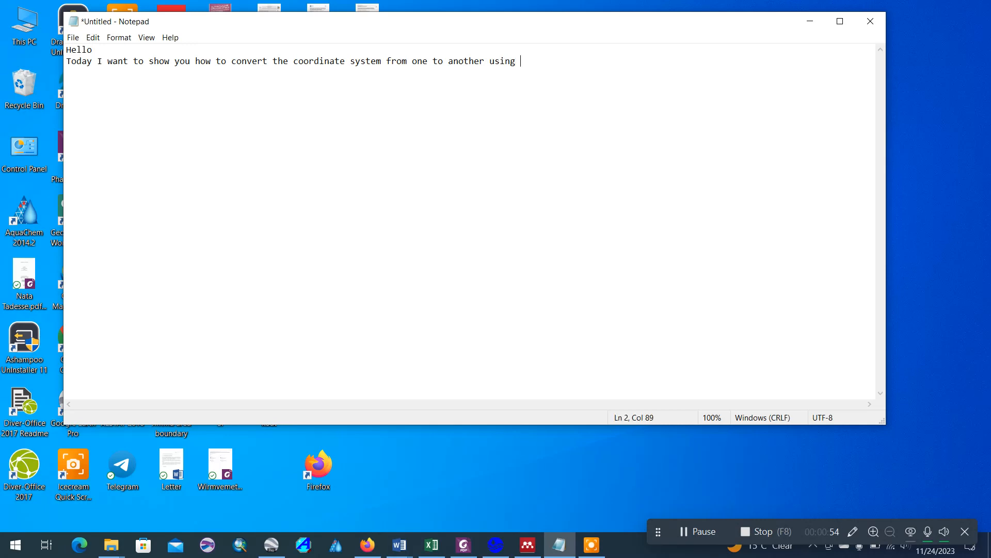
type("l shhet")
key("BackSpace")
key("BackSpace")
key("BackSpace")
type("eet")
key("Return")
Step: Begin the third line with "Note that first the excell is already programmed so that it is easy to use."
type("Note ")
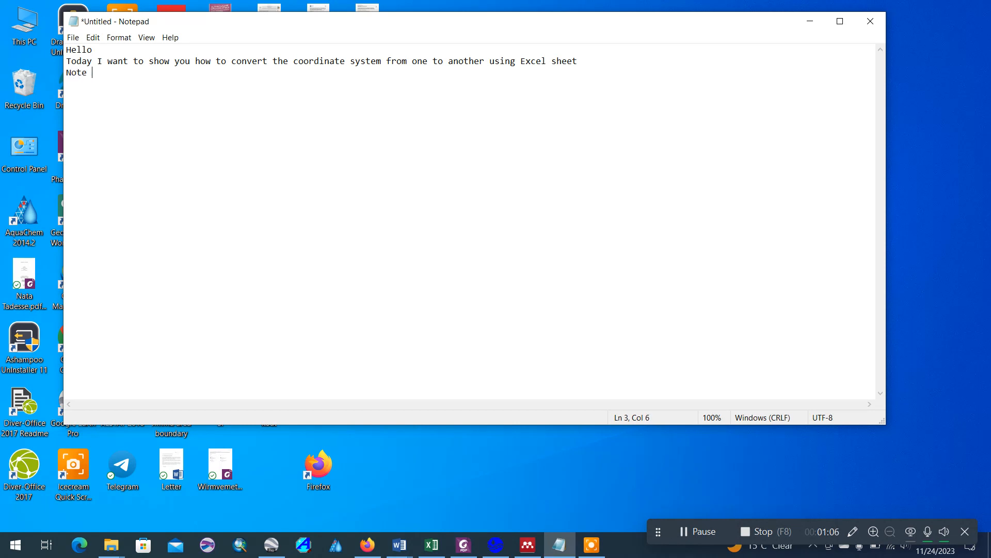
type("that first the exce")
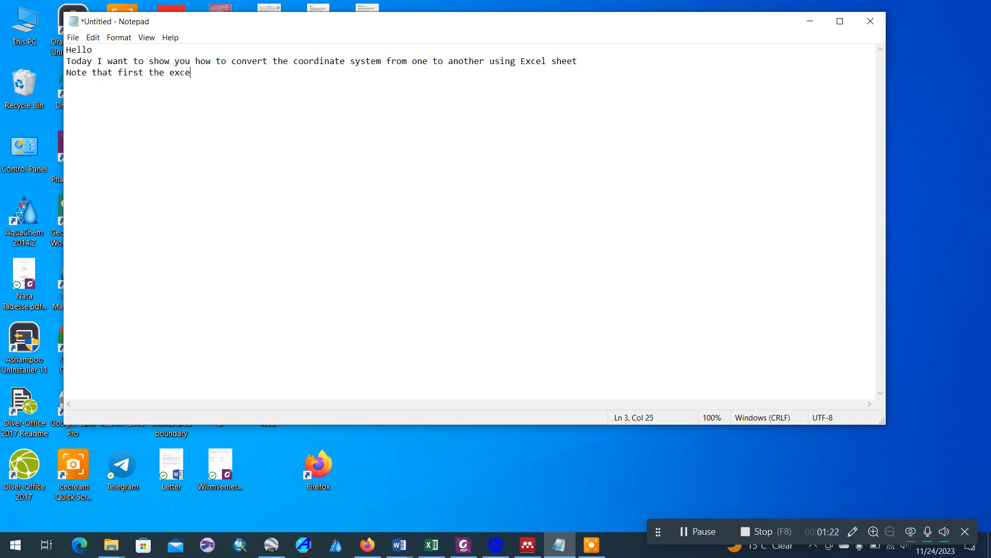
type("ll is already programmed")
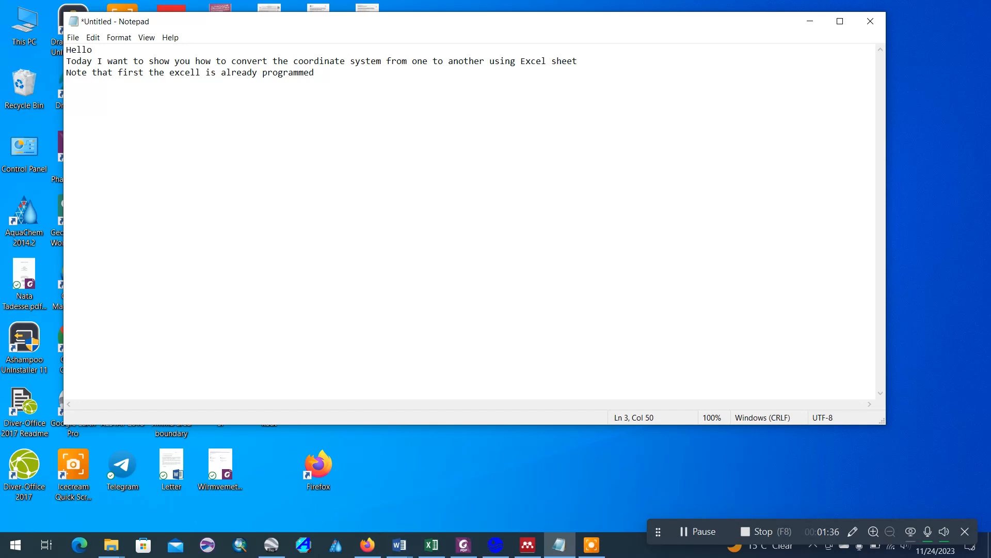
type(" so that it is easy to use. B/a")
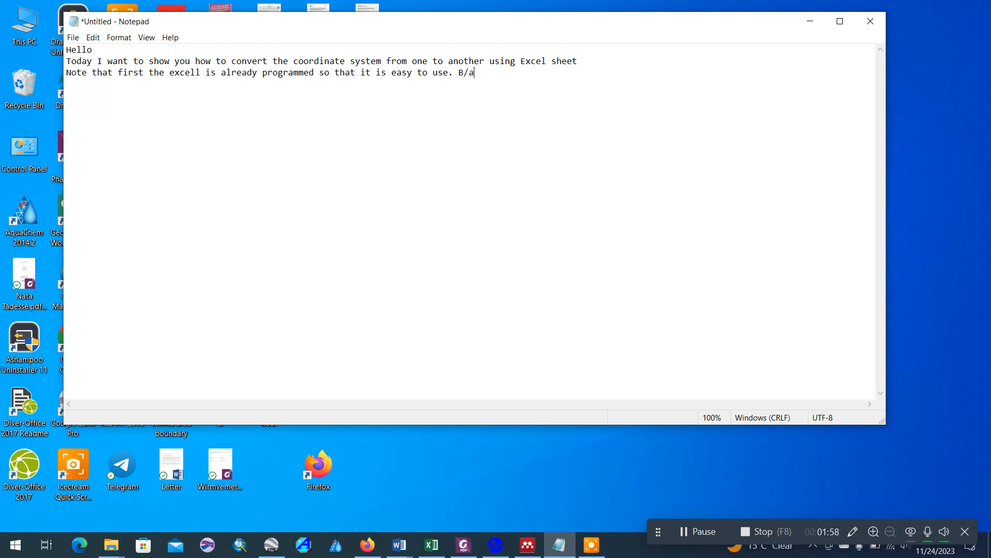
Step: Continue the third line with "B/c most of the time i was confused"
key("BackSpace")
type("c most of the")
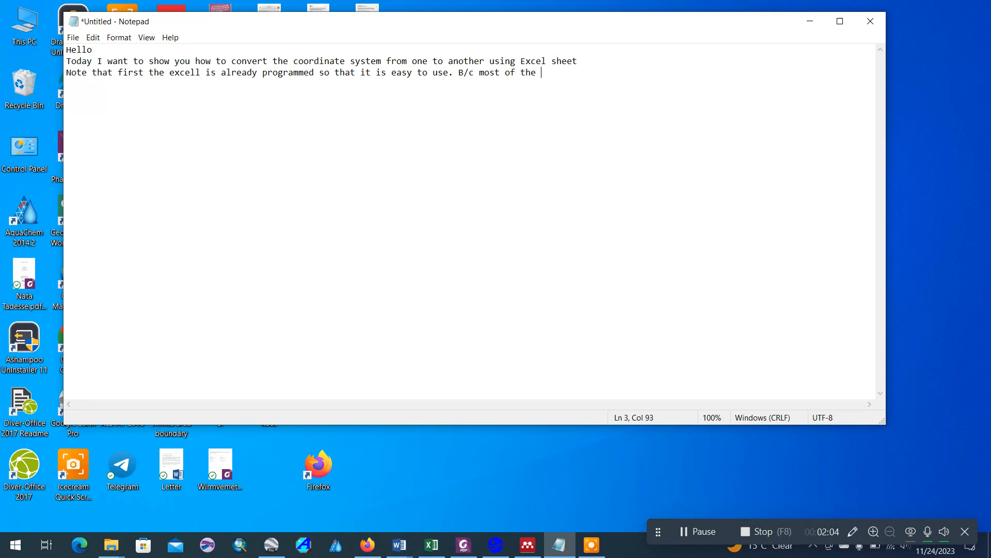
type(" time i was confuse")
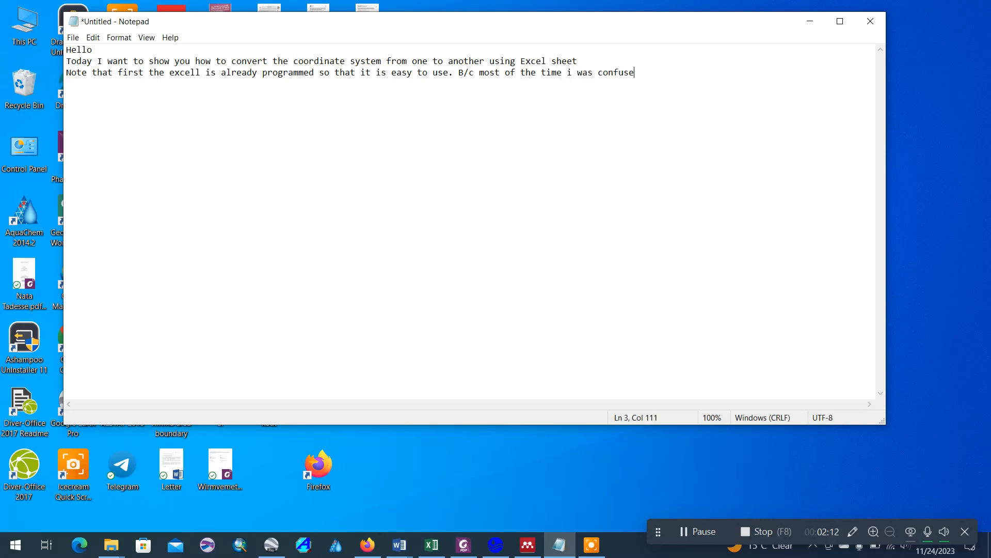
type("d to use this")
key("BackSpace")
key("BackSpace")
key("BackSpace")
key("BackSpace")
key("BackSpace")
key("BackSpace")
key("BackSpace")
key("BackSpace")
key("BackSpace")
key("BackSpace")
Step: Finish the third line with "to convert from one to the other, since it" and start a new line
type("to c")
type("onver")
type("y")
key("BackSpace")
type("t it")
key("BackSpace")
key("BackSpace")
type("from one t")
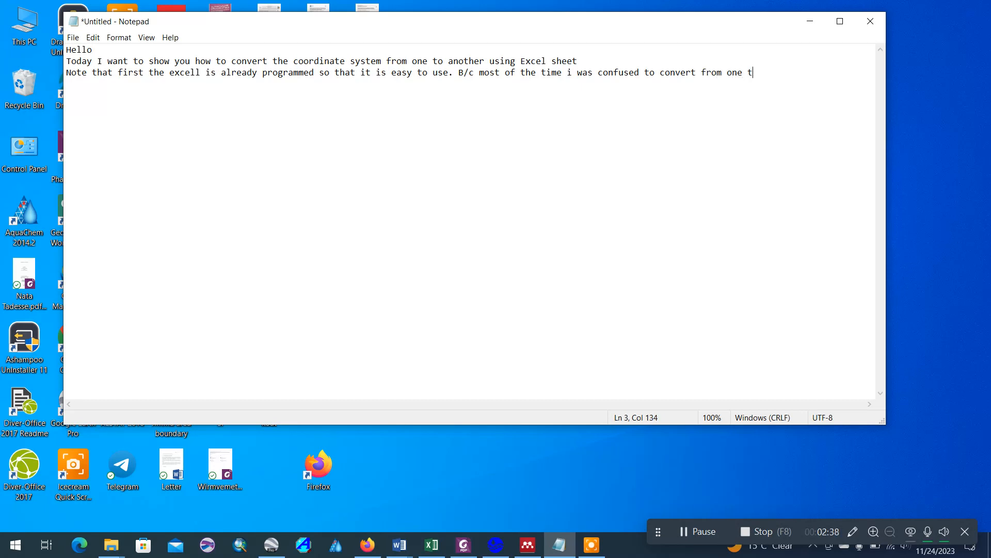
type("o the other, since it")
key("Return")
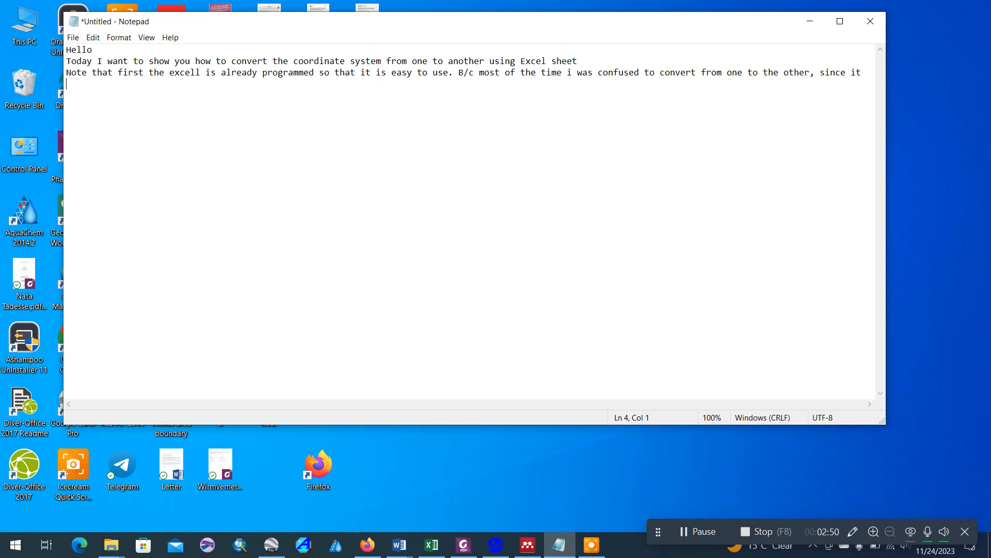
Step: Complete the sentence on the fourth line with "takes time when using another platform like online conversion"
type("takes time when using ano")
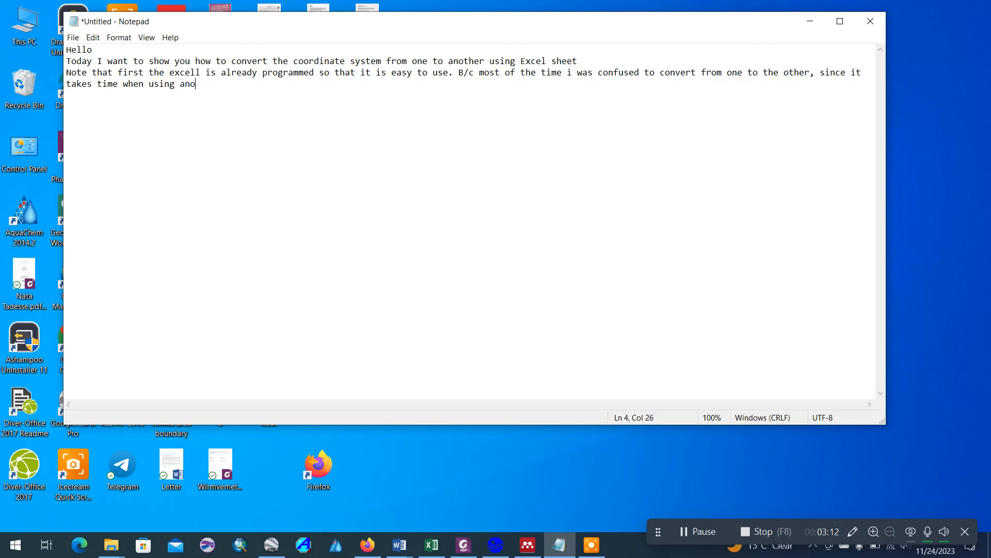
type("ther platfi")
key("BackSpace")
type("orm like online ")
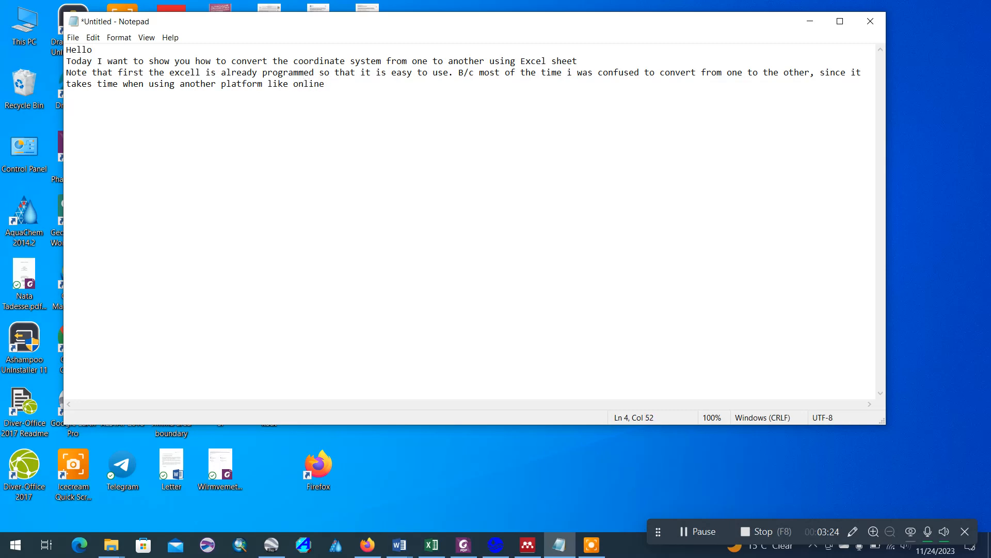
type("conversiom")
key("BackSpace")
type("n")
Step: Add the closing line "Now let us see it..." after a blank line
key("Return")
key("Return")
type("Now let us see it")
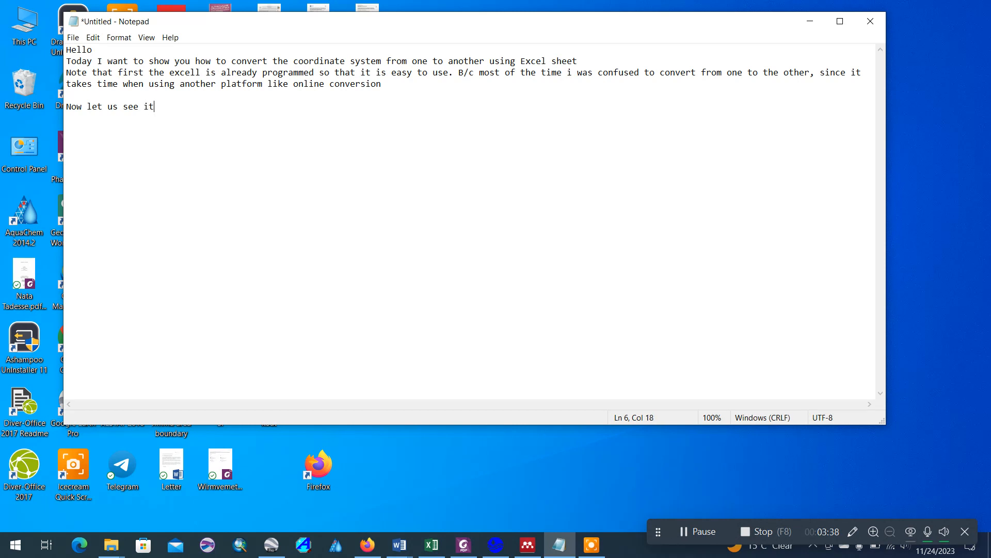
type("...")
key("Return")
Step: Switch to the Excel workbook and enter "Loo this is the coordinate system in decimal degree" in cell E2
left_click(431, 546)
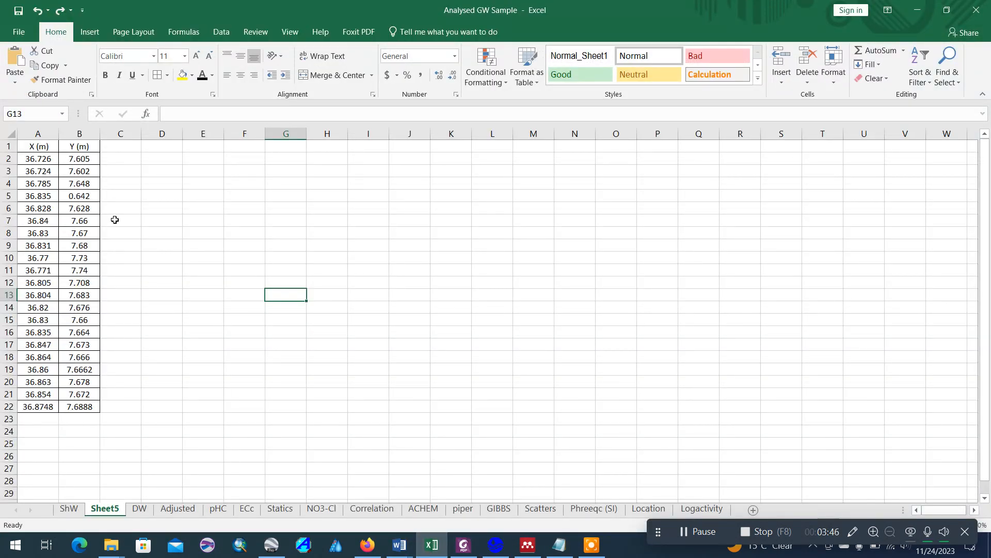
left_click(208, 160)
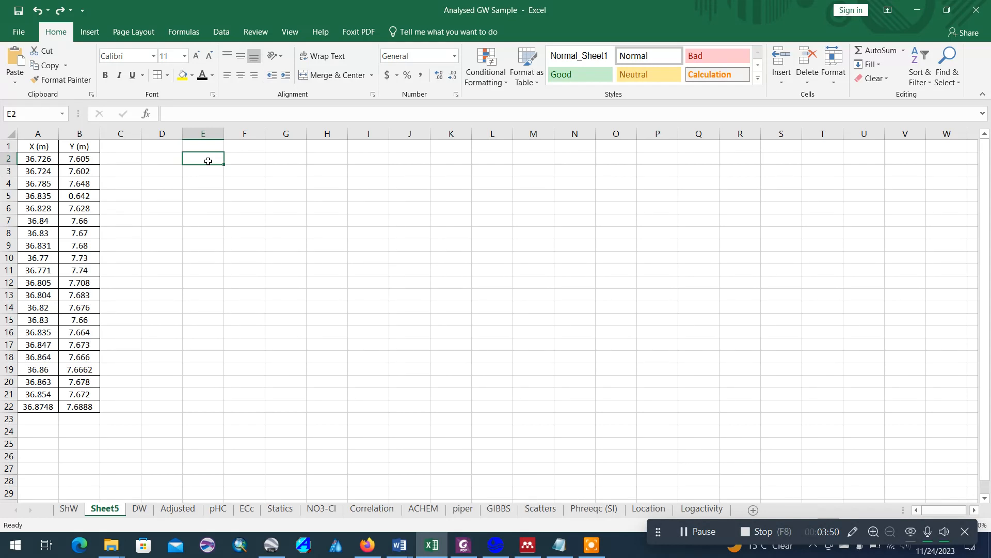
type("Loo th")
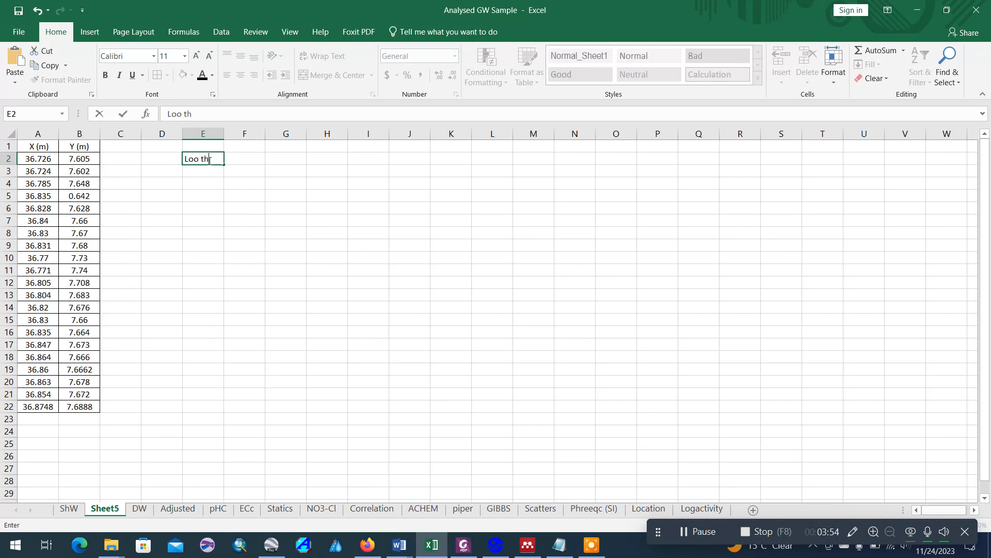
type("is is the coordi")
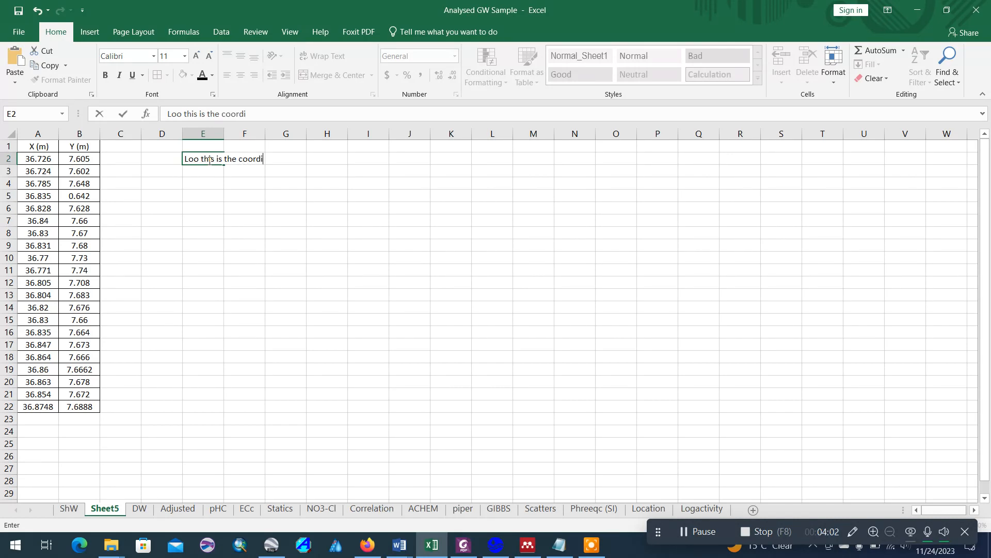
type("nate system ")
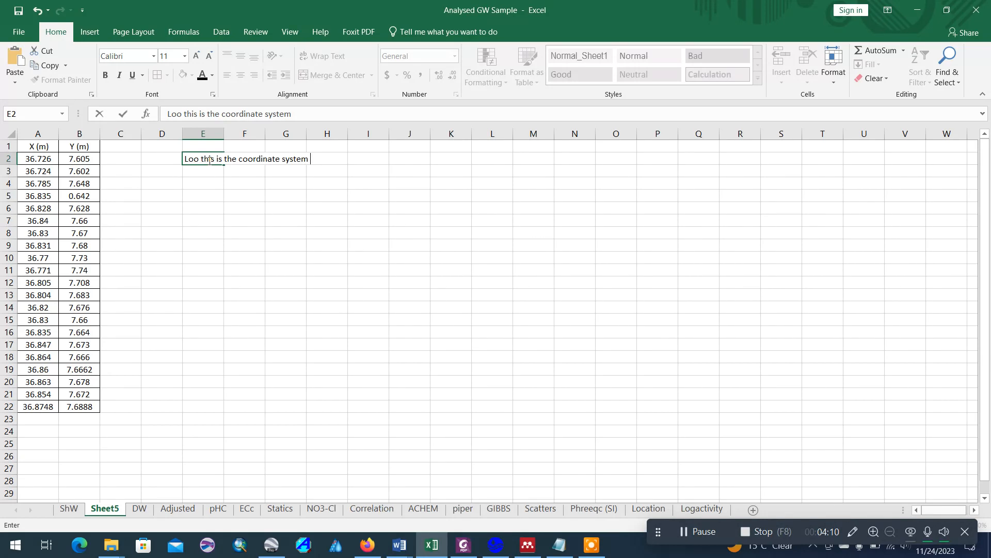
type("in decimal degree")
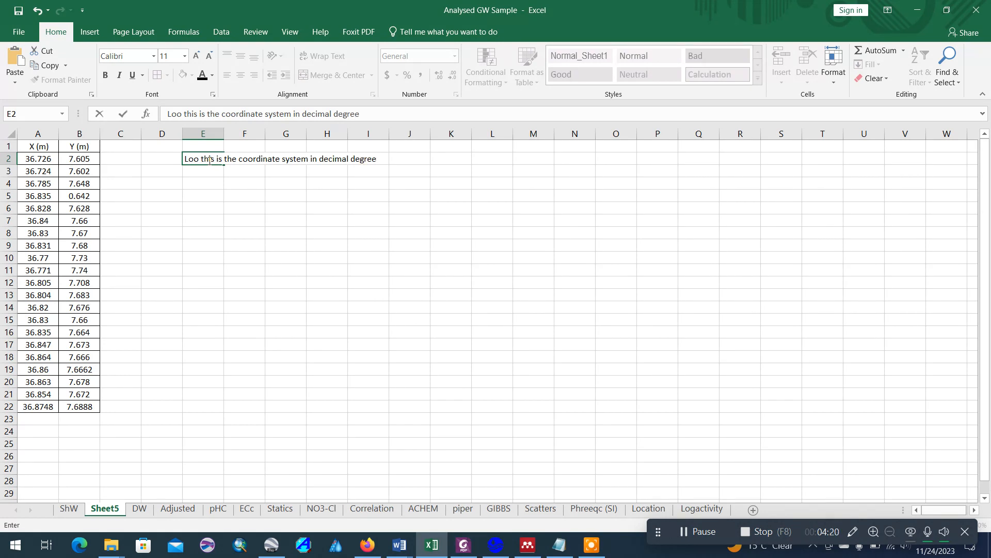
key("Return")
Step: Enter "lets us convert it to UTM (universal transverse Markator..)" in cell E3
type("l")
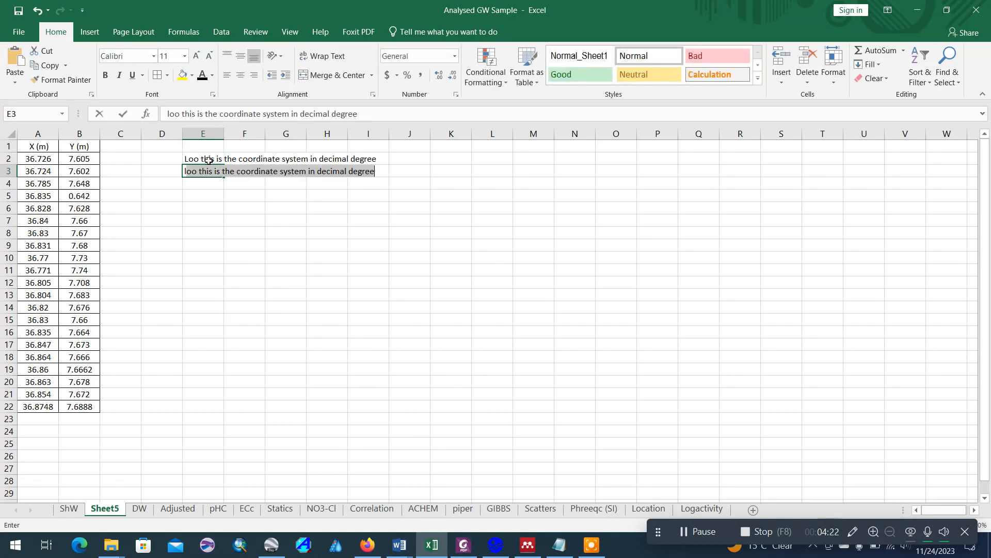
type("et")
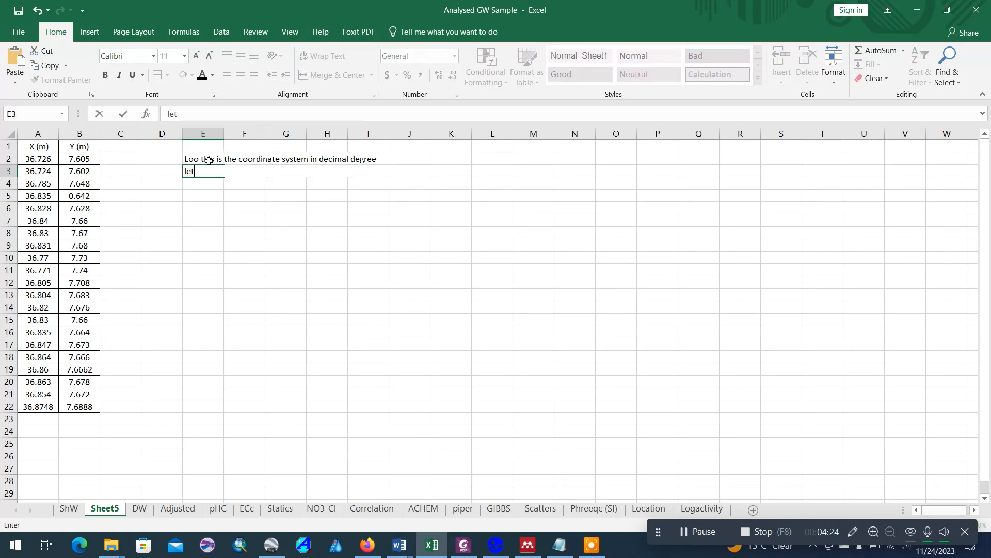
type("s us convert it to")
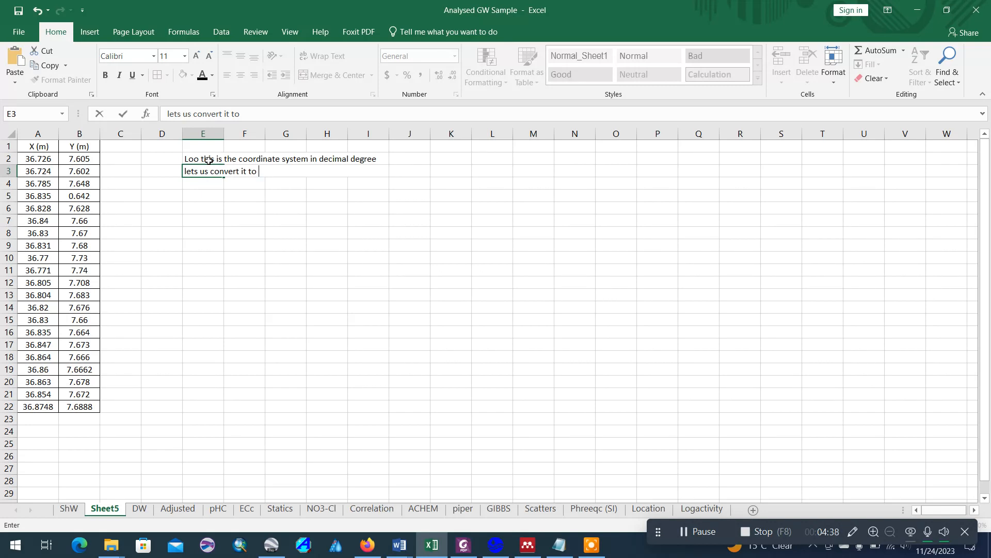
type(" UTM (universal ")
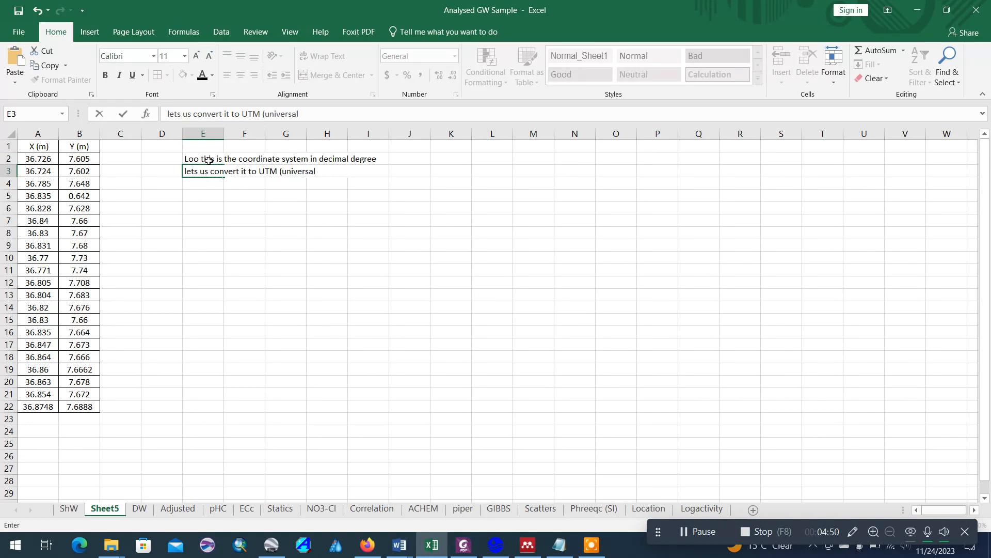
type("transverse M")
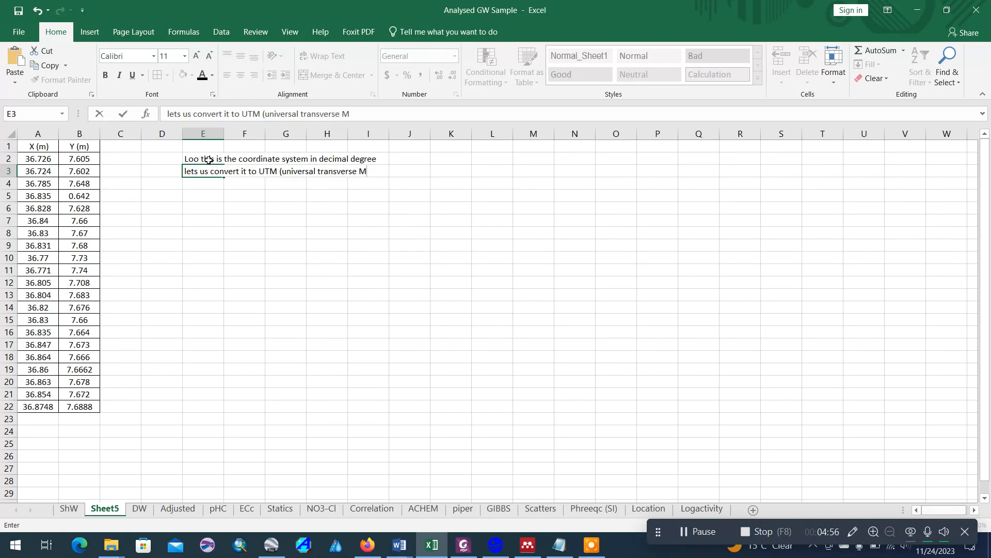
type("arkator..)")
key("Return")
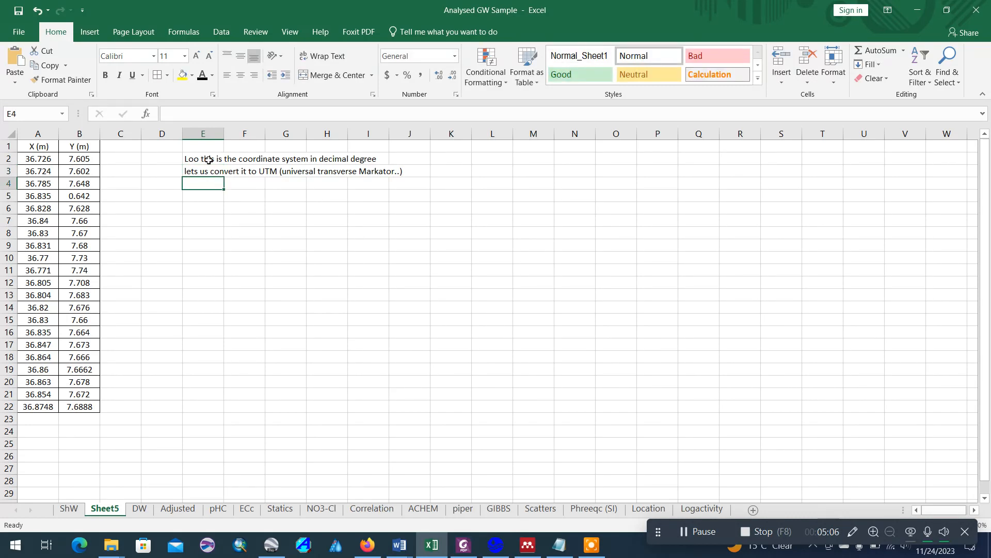
Step: Enter "x is longtude" in cell E4
type("x is")
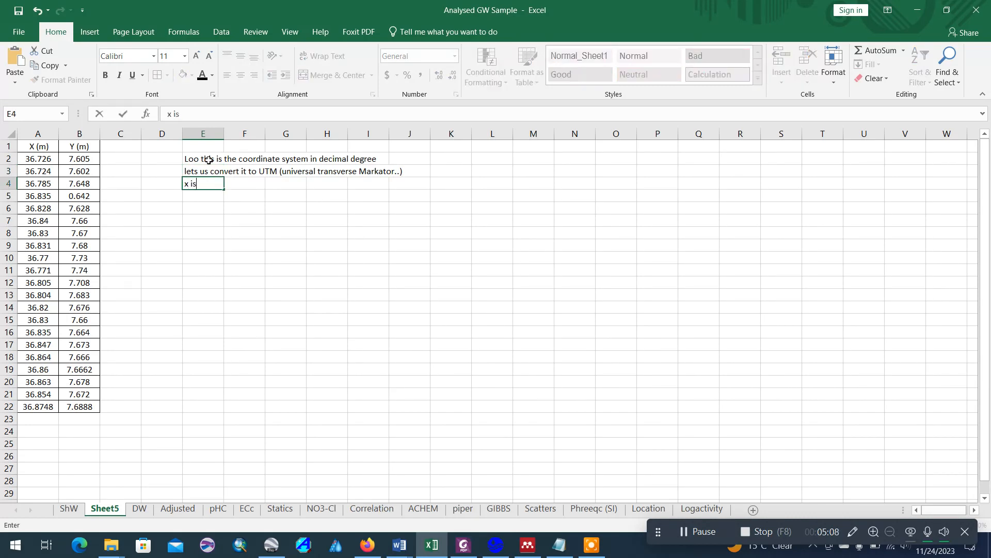
type(" long")
type("tidu")
key("BackSpace")
key("BackSpace")
key("BackSpace")
type("ude")
key("Tab")
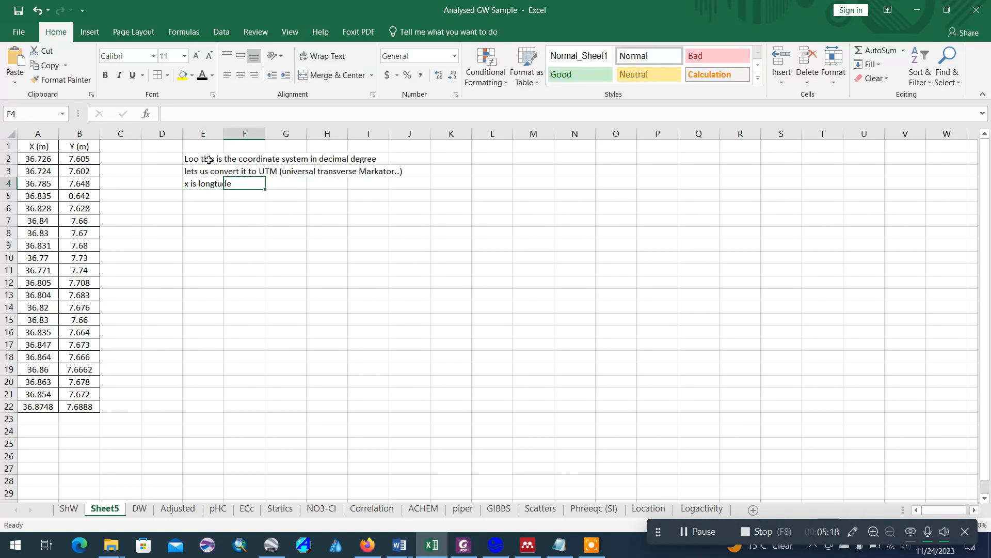
Step: Enter "y is latitude" in cell E5
key("Down")
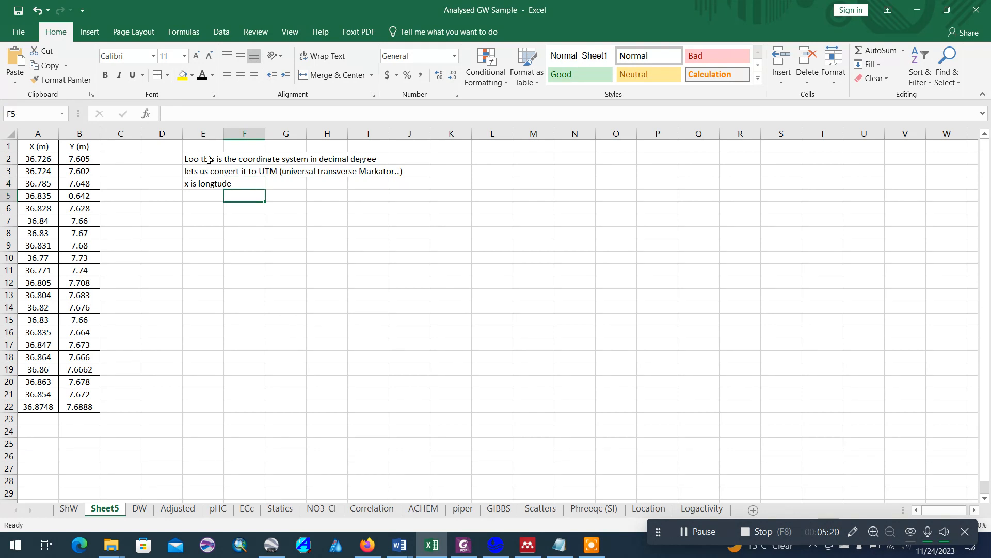
key("Left")
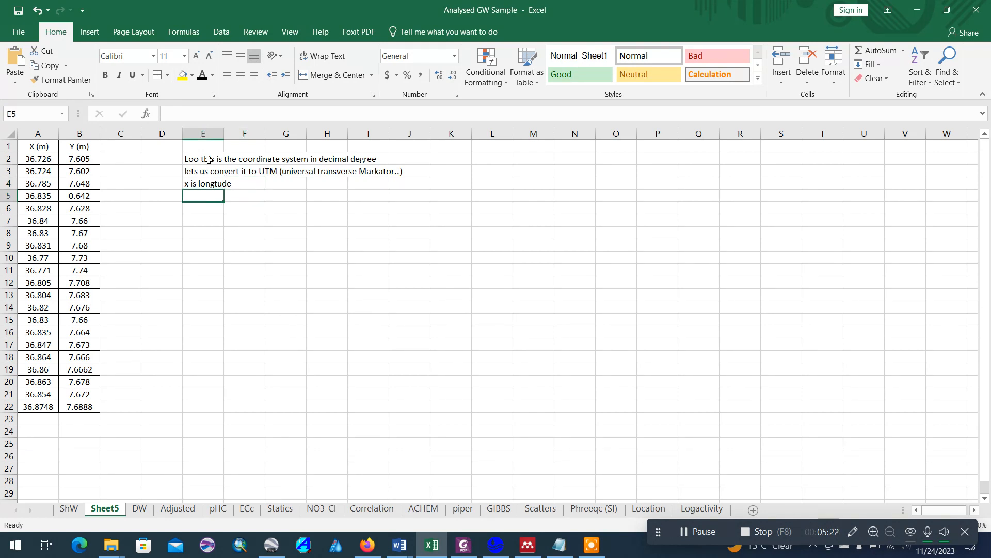
type("y is l")
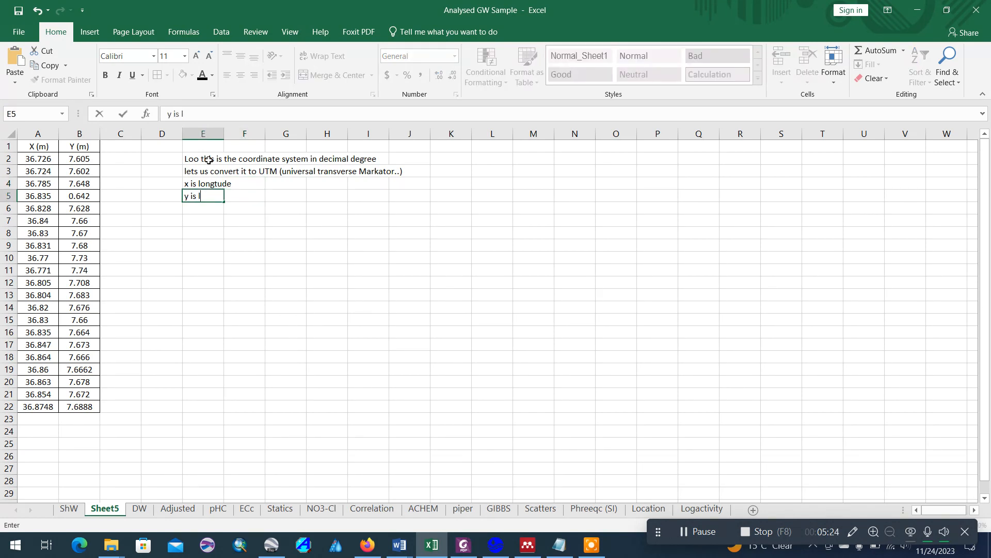
type("atitude")
left_click(230, 235)
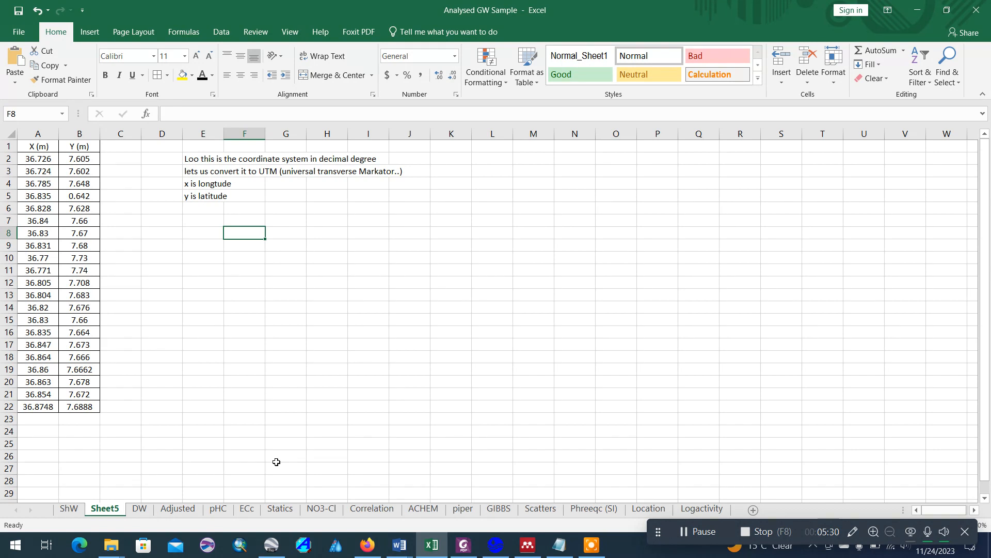
Step: Enter "let us go to programmed Excel..." in cell E7
left_click(200, 224)
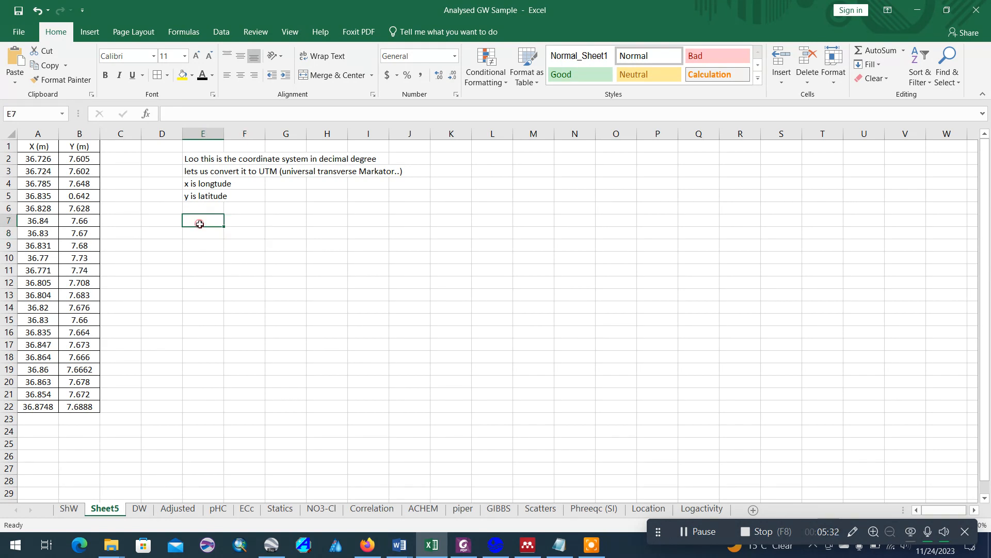
type("let")
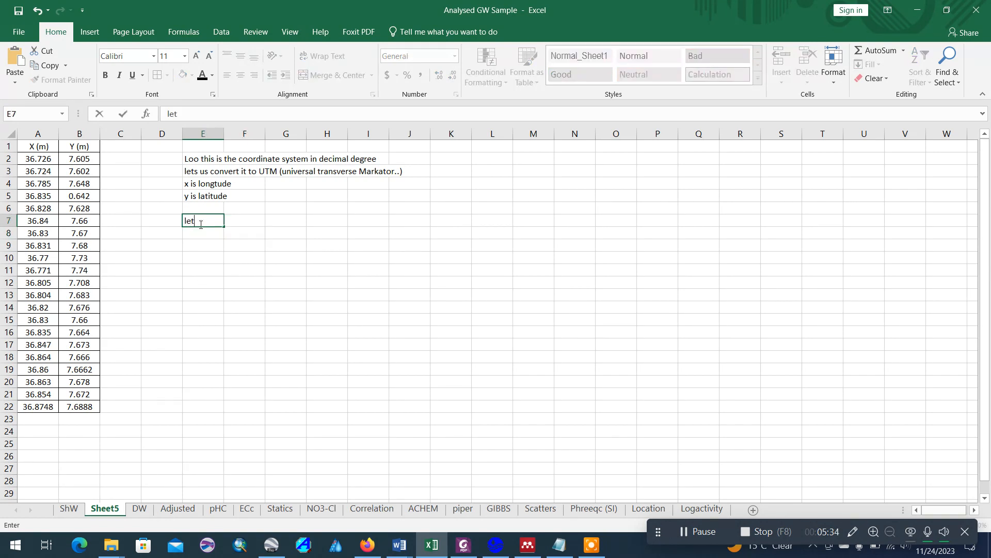
type(" us go to progra")
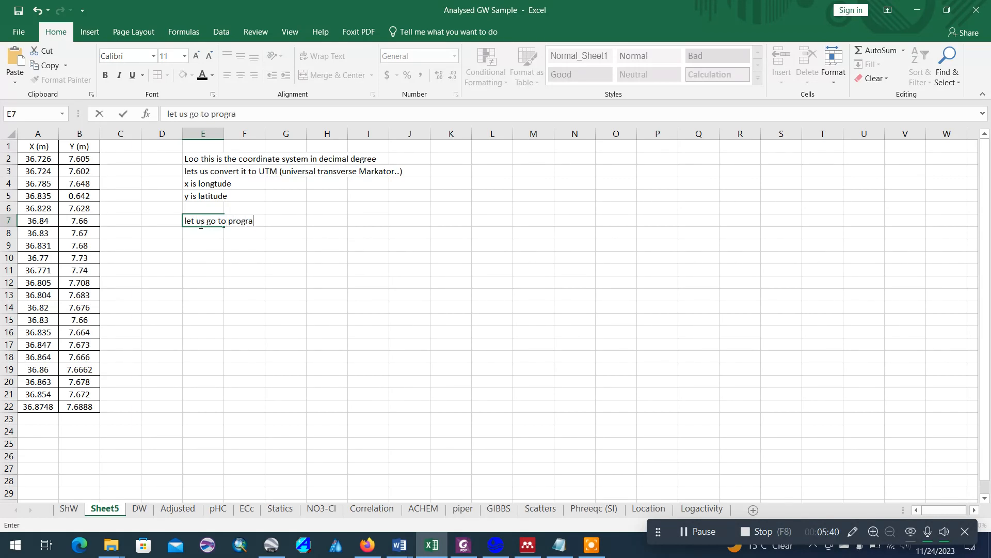
type("mmed Excell")
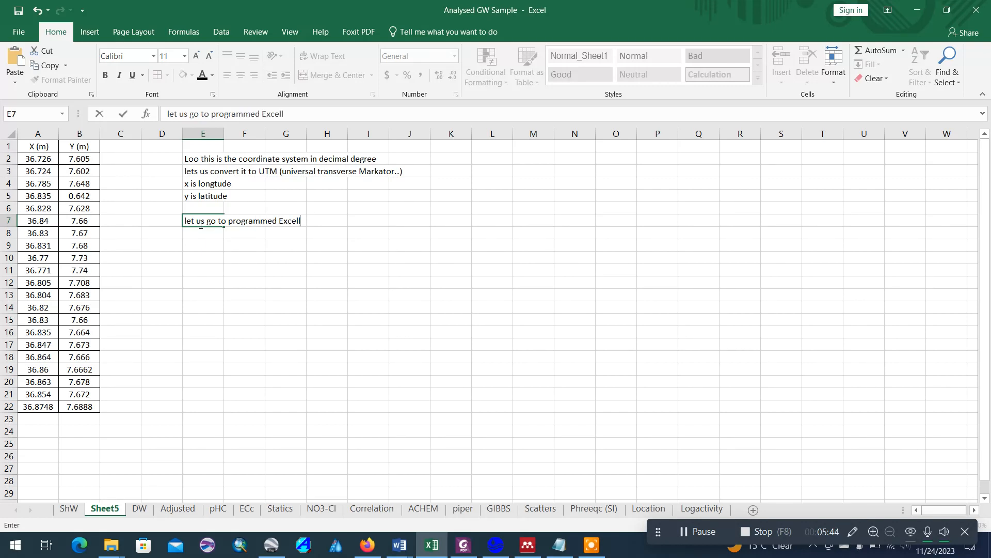
key("BackSpace")
type("...")
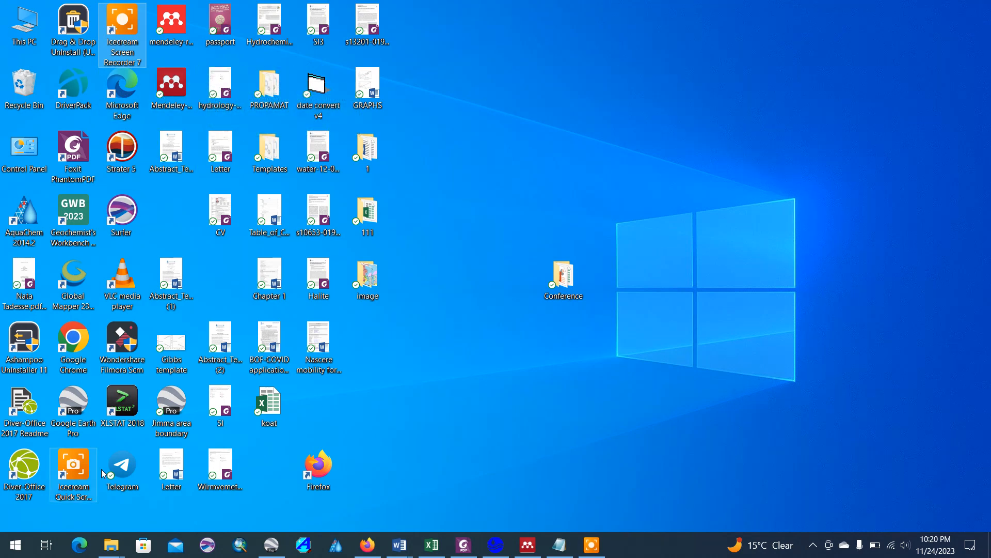
Step: Open the Conference folder on the desktop and try to open the coordinate_converter workbook
double_click(568, 296)
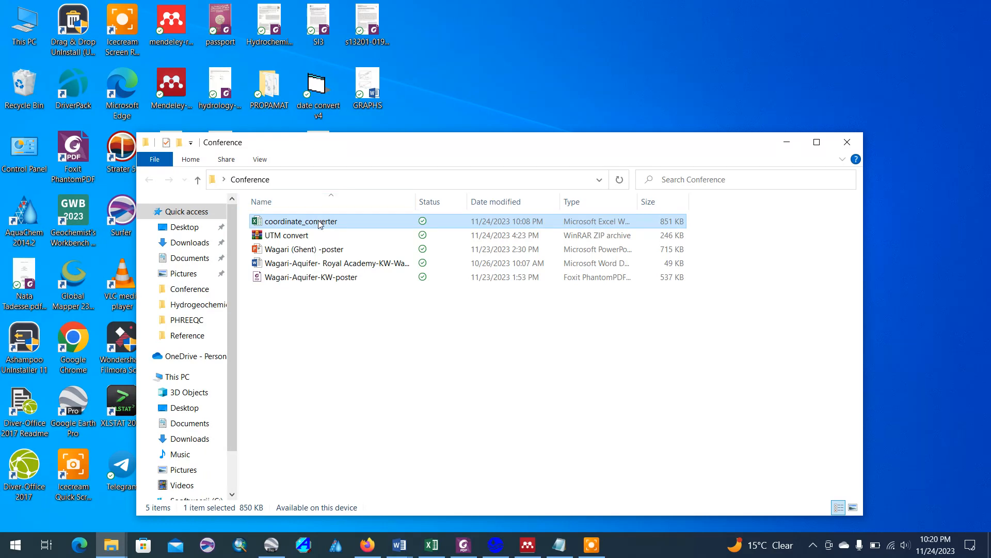
left_click(319, 221)
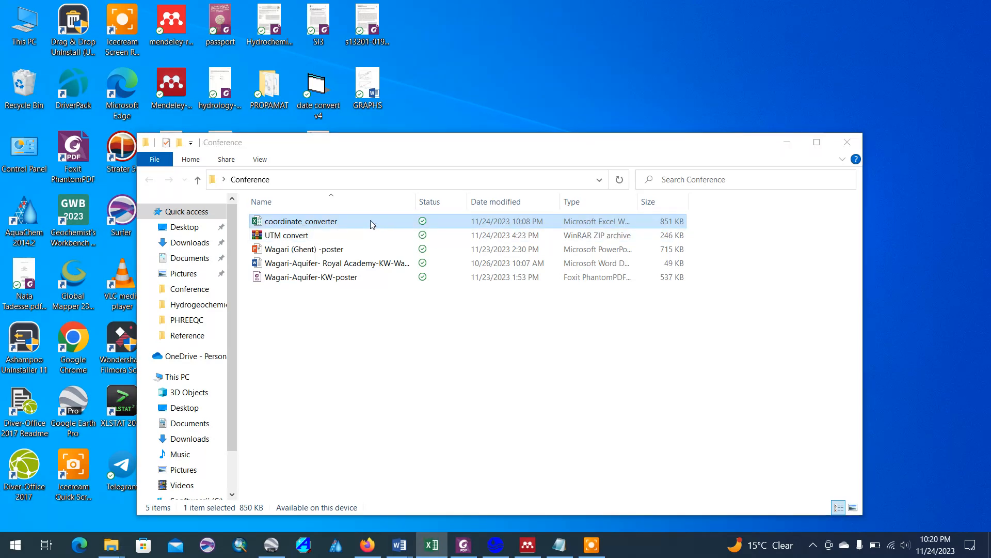
left_click(436, 548)
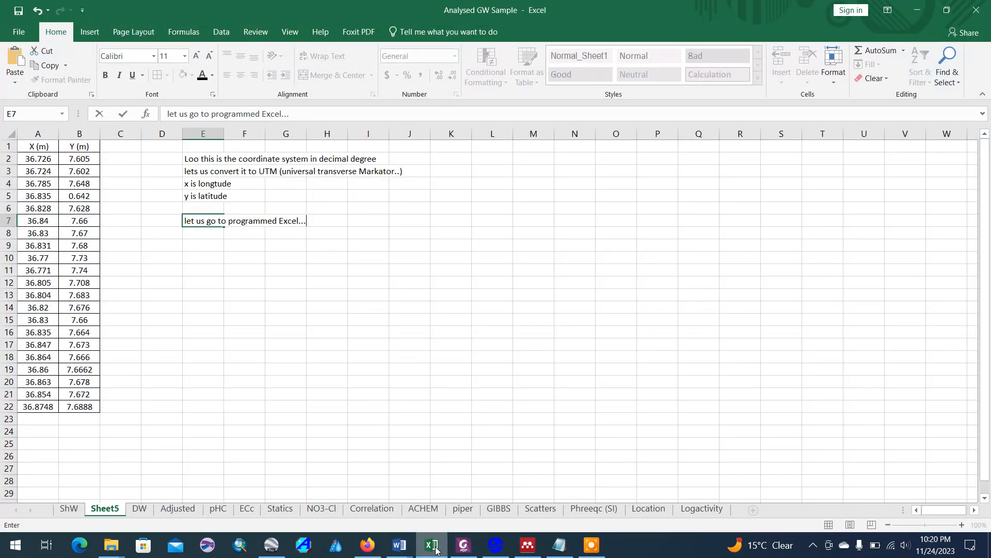
left_click(436, 548)
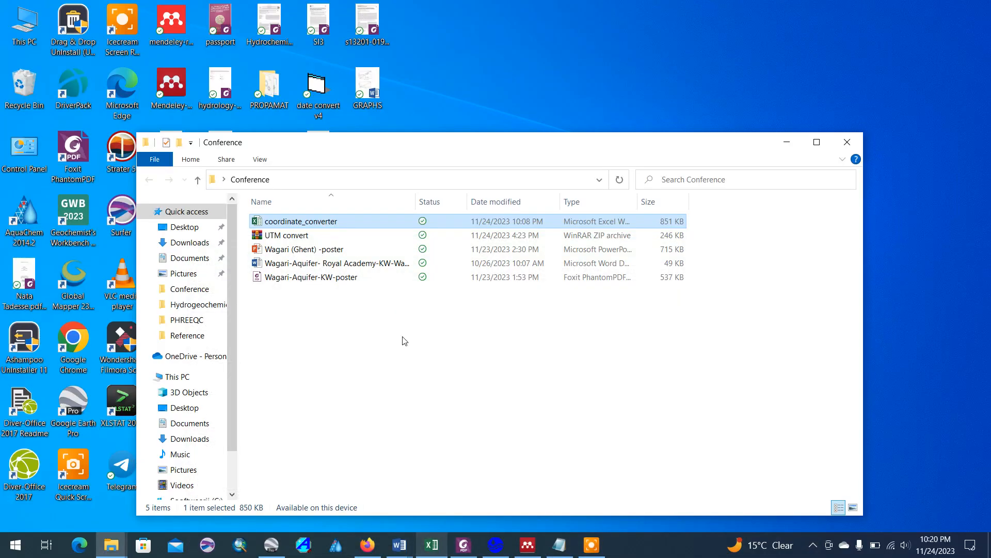
double_click(403, 224)
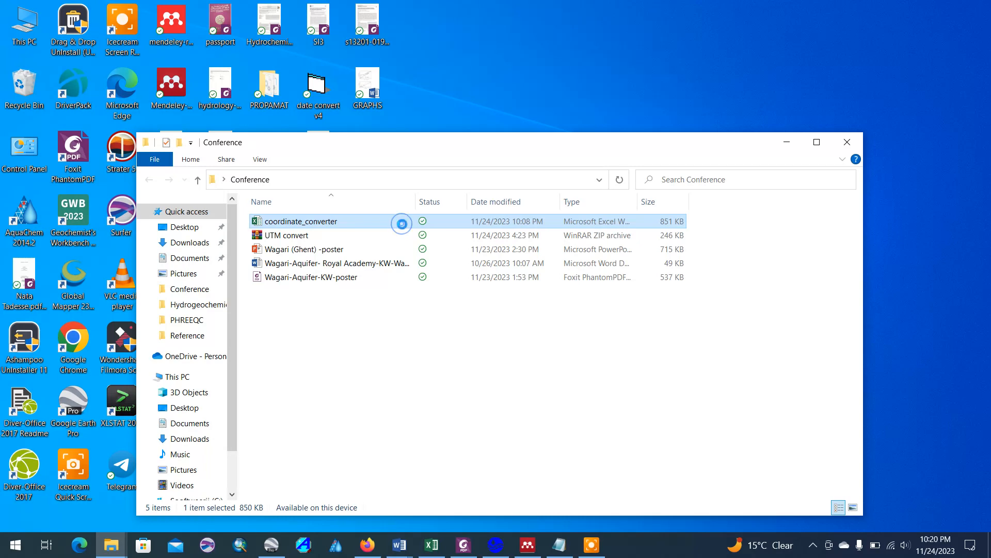
right_click(402, 225)
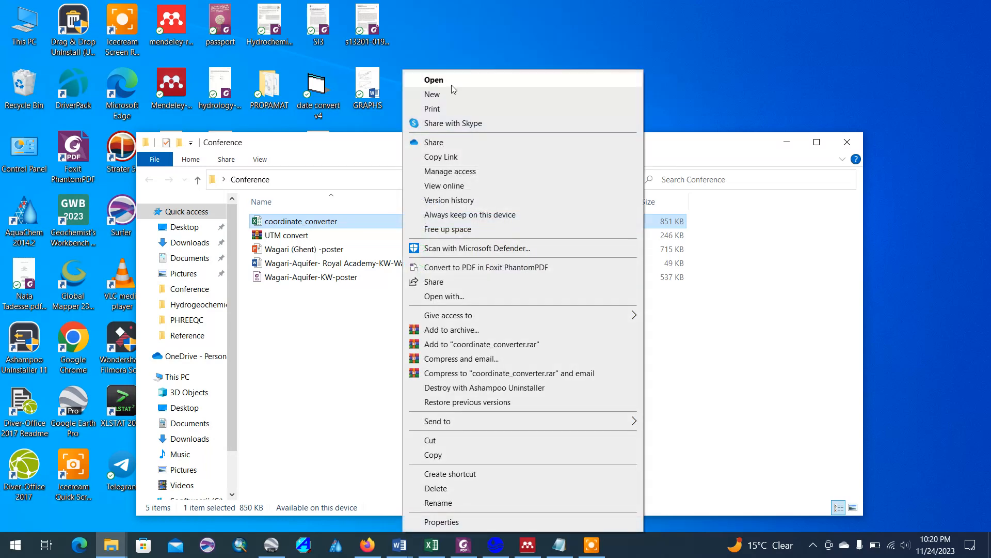
left_click(451, 79)
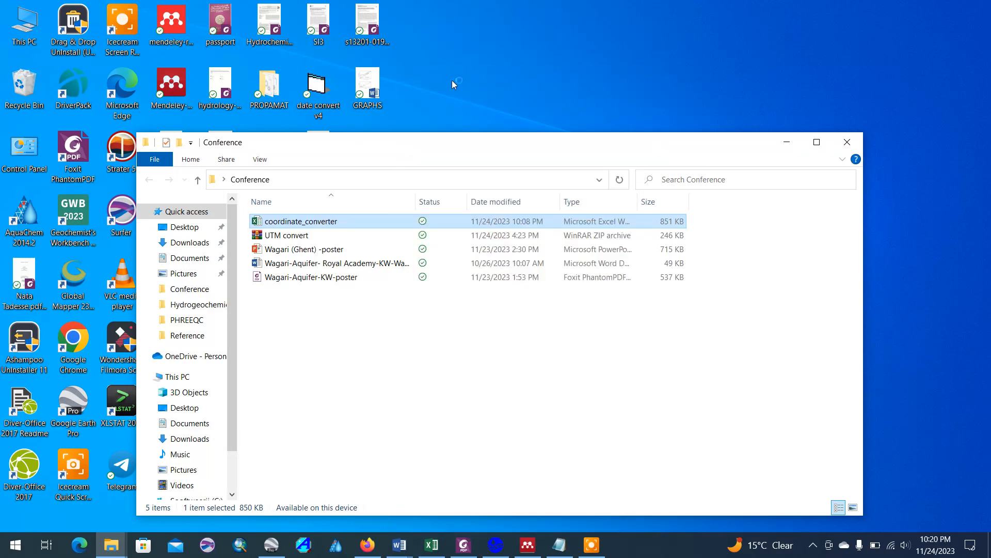
left_click(817, 142)
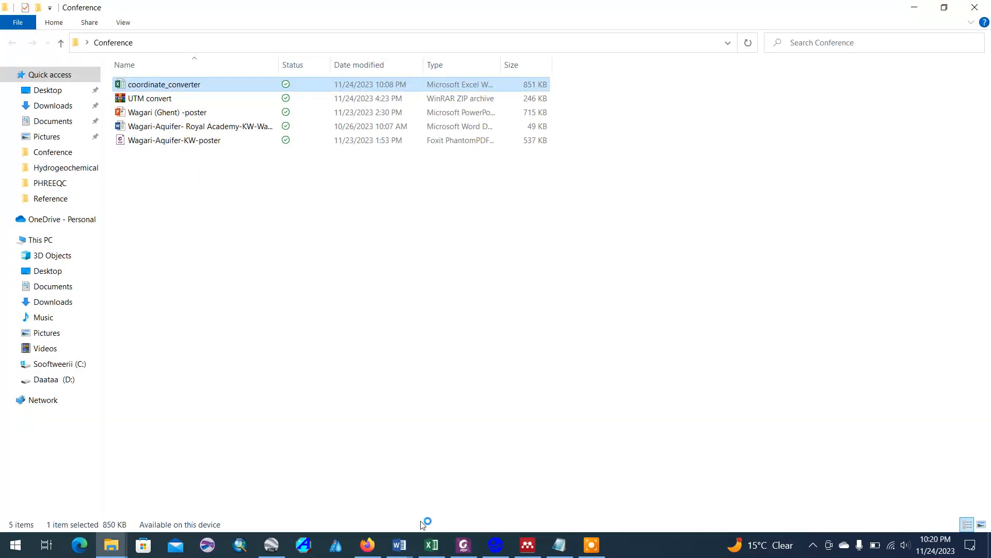
mouse_move(427, 545)
left_click(437, 550)
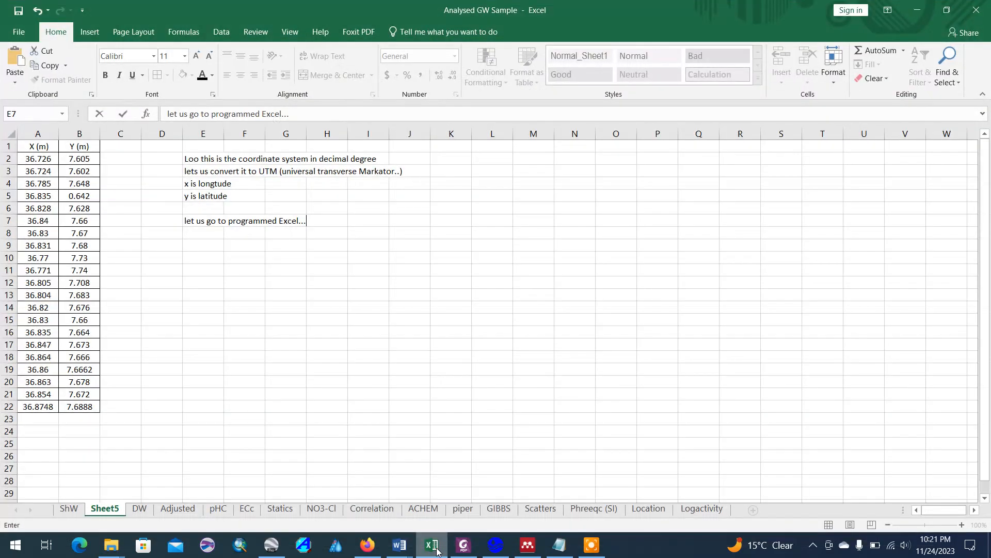
left_click(437, 549)
left_click(437, 550)
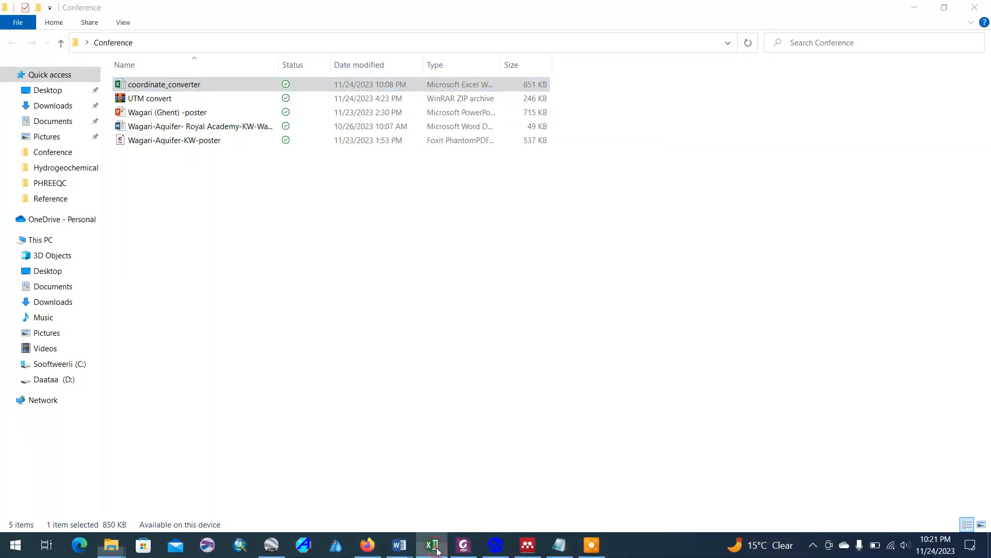
left_click(436, 549)
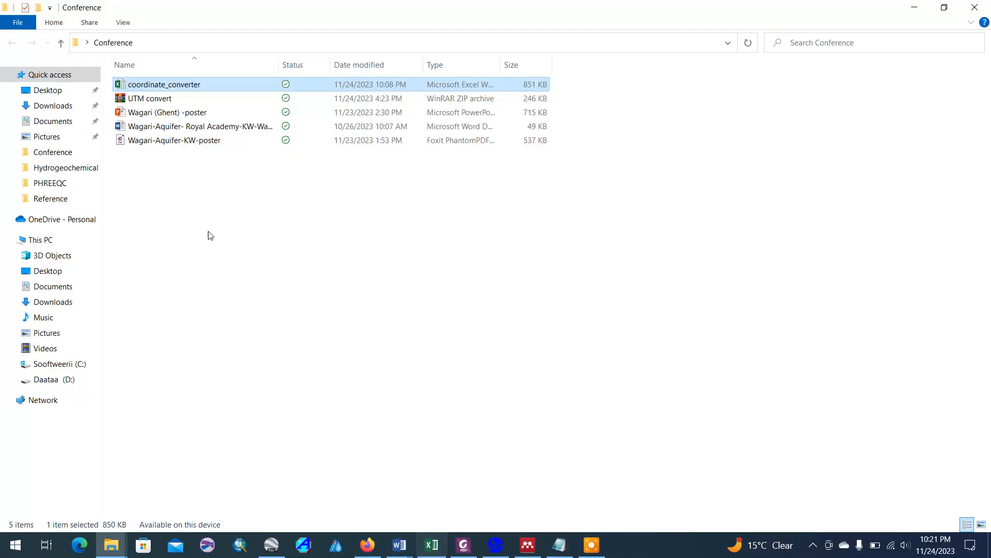
key("super+d")
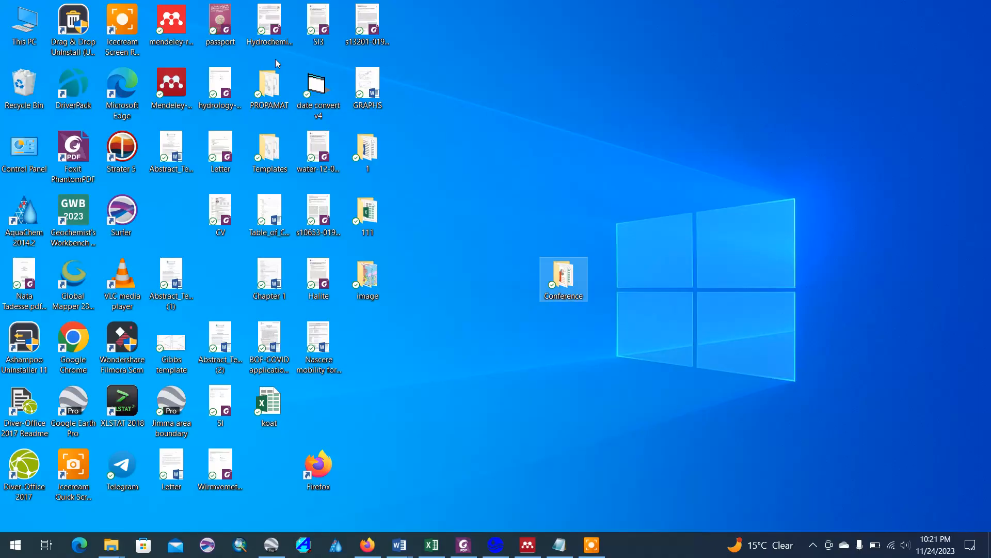
right_click(592, 139)
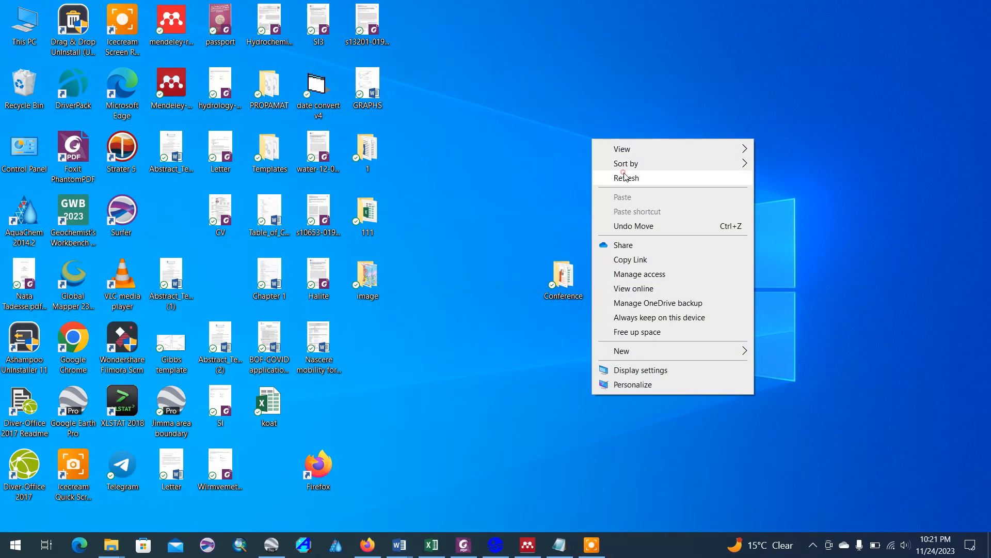
left_click(623, 173)
right_click(529, 76)
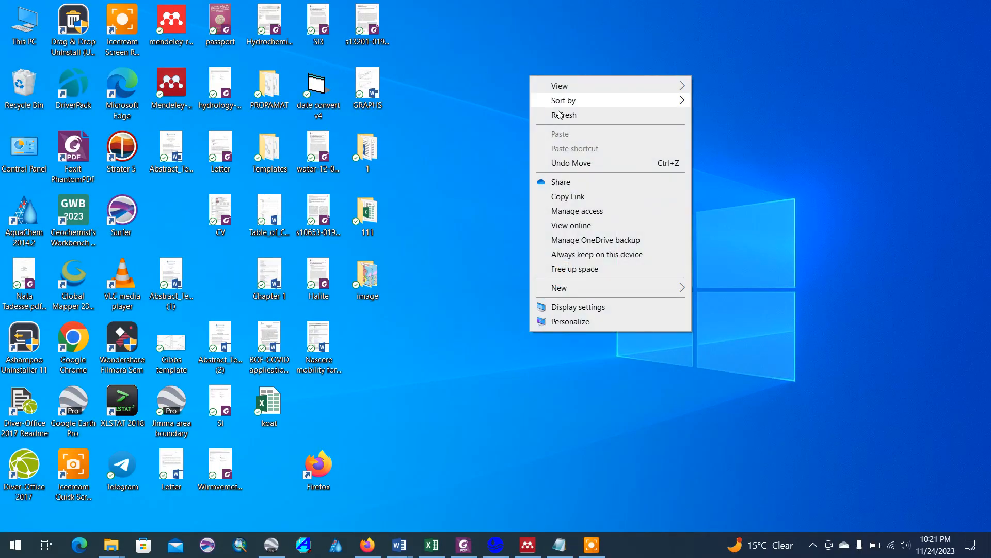
left_click(565, 120)
right_click(565, 120)
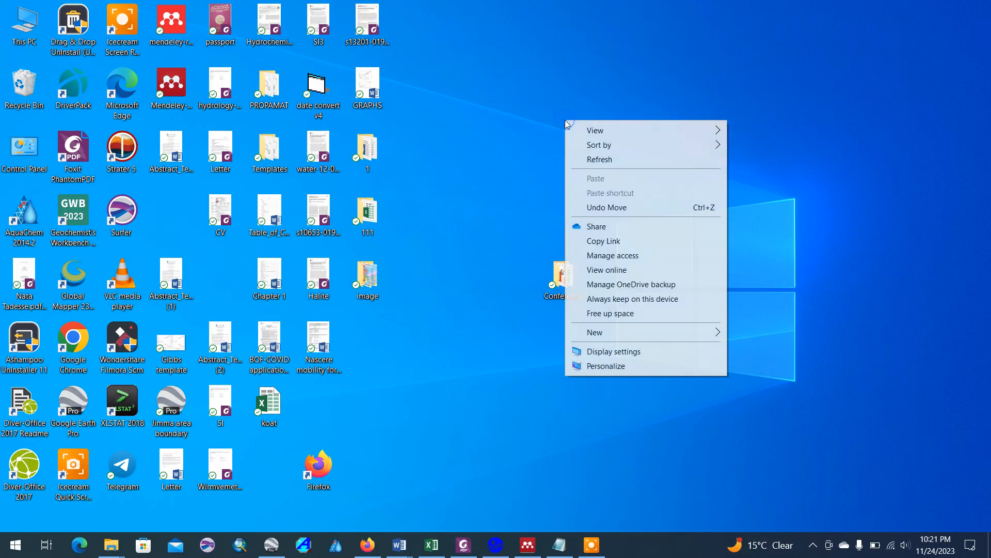
left_click(602, 160)
right_click(602, 160)
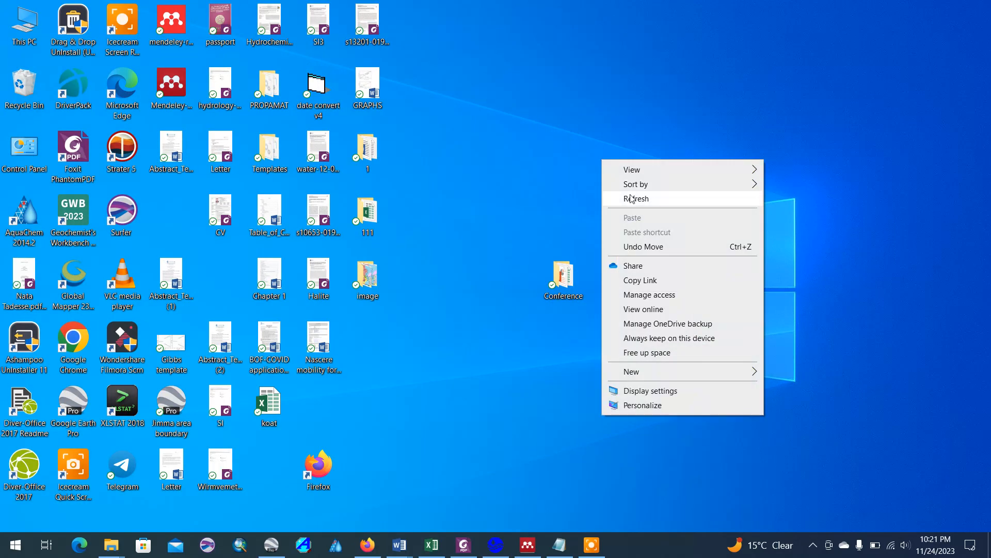
left_click(633, 203)
left_click(631, 200)
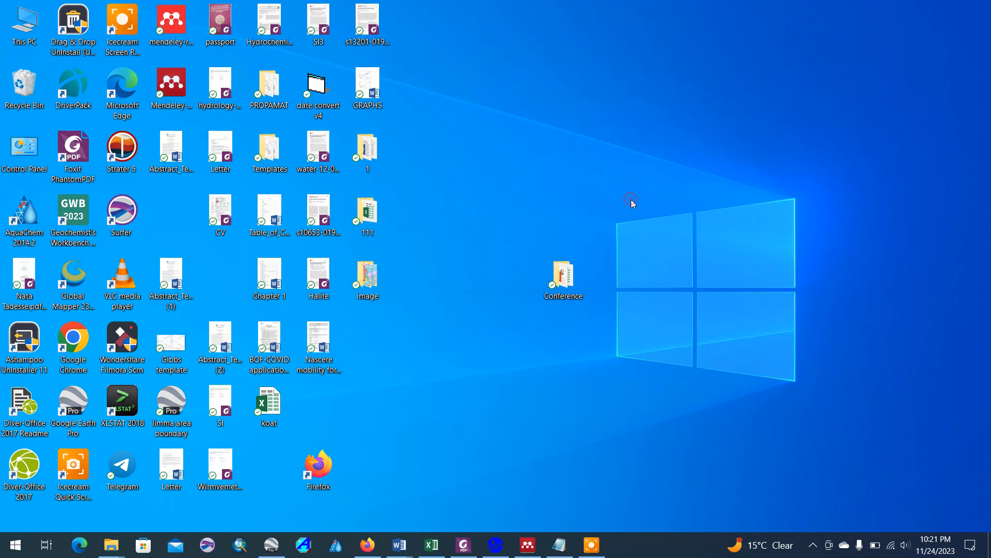
left_click(432, 545)
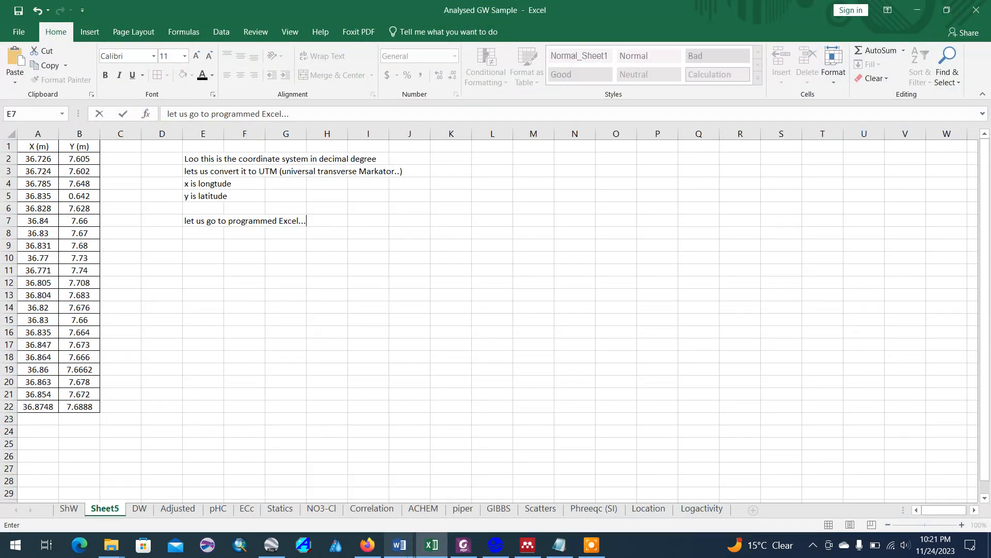
key("super")
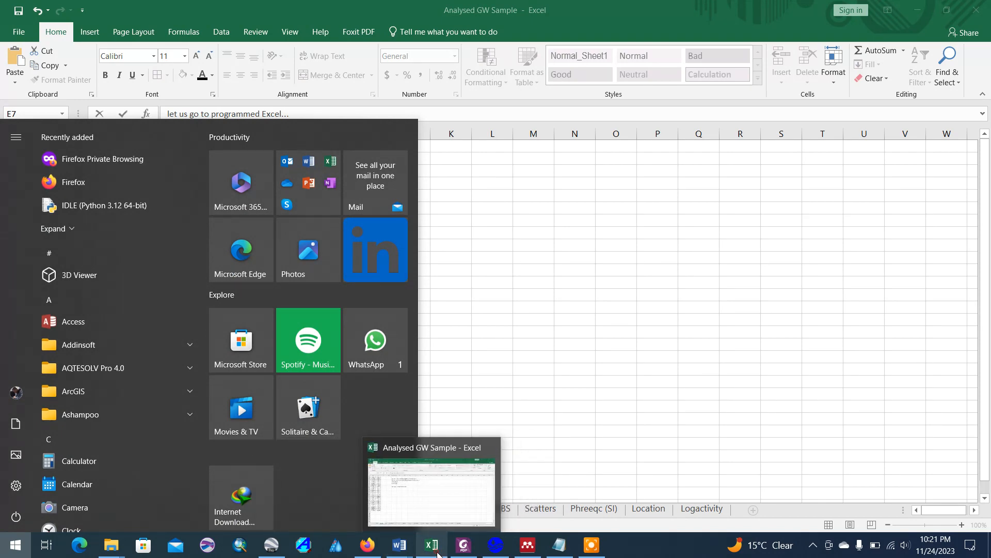
left_click(438, 552)
left_click(438, 552)
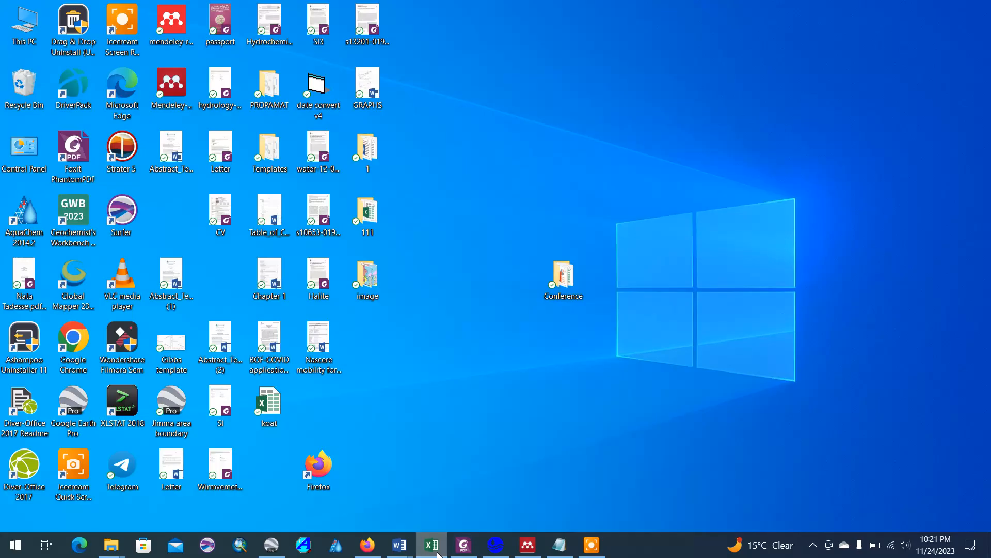
Step: Open the Conference folder from the desktop
double_click(575, 295)
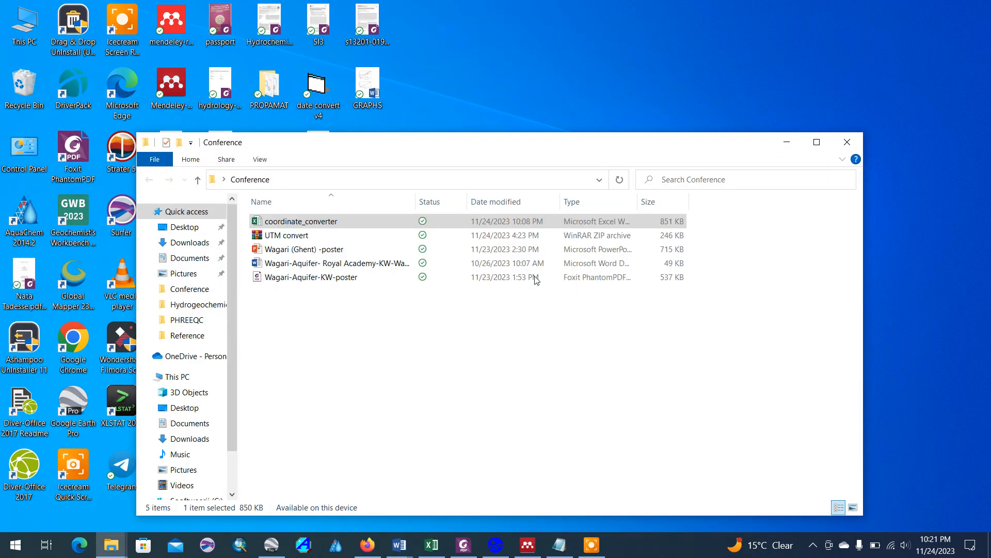
Step: Open the UTM convert archive, try to open the coordinate converter workbook inside it, and close the archive
double_click(287, 237)
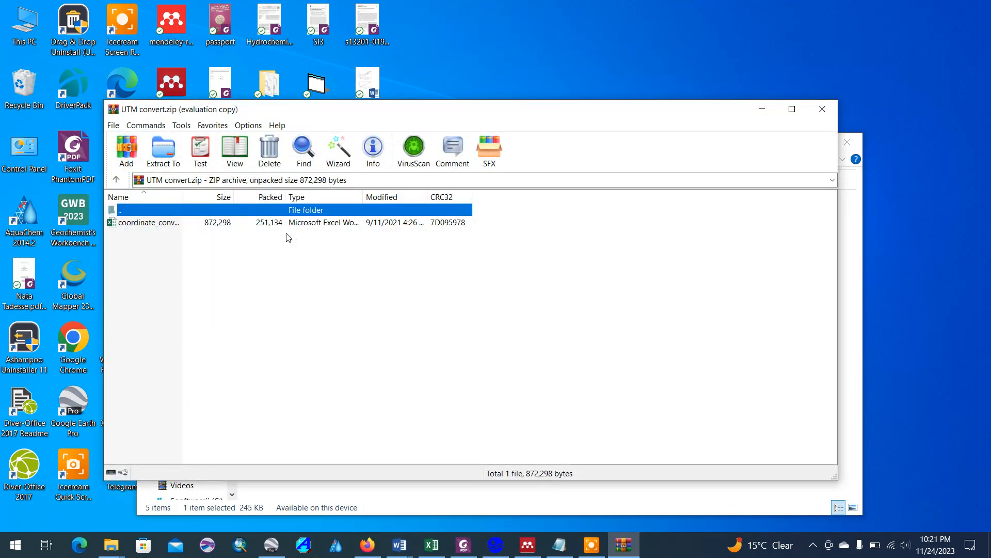
double_click(243, 225)
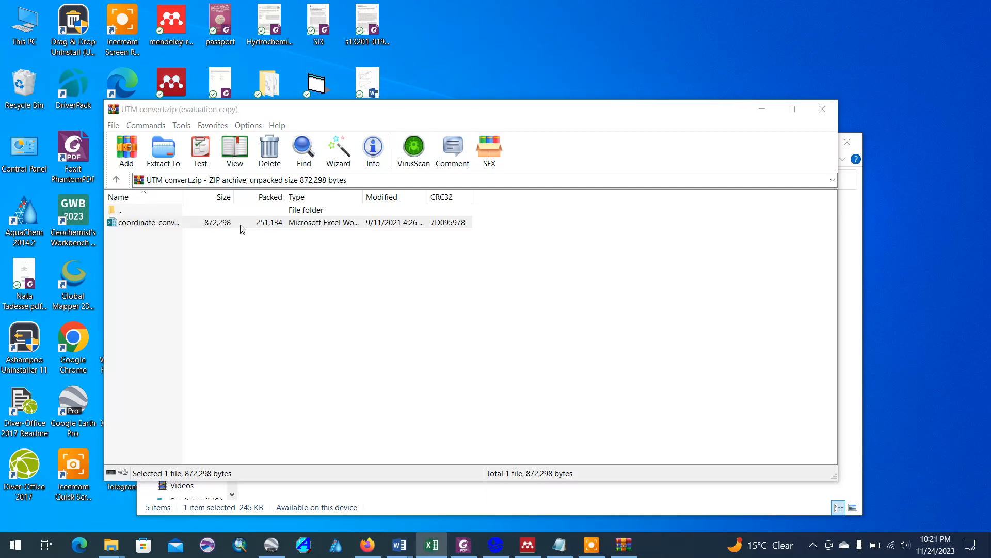
right_click(240, 227)
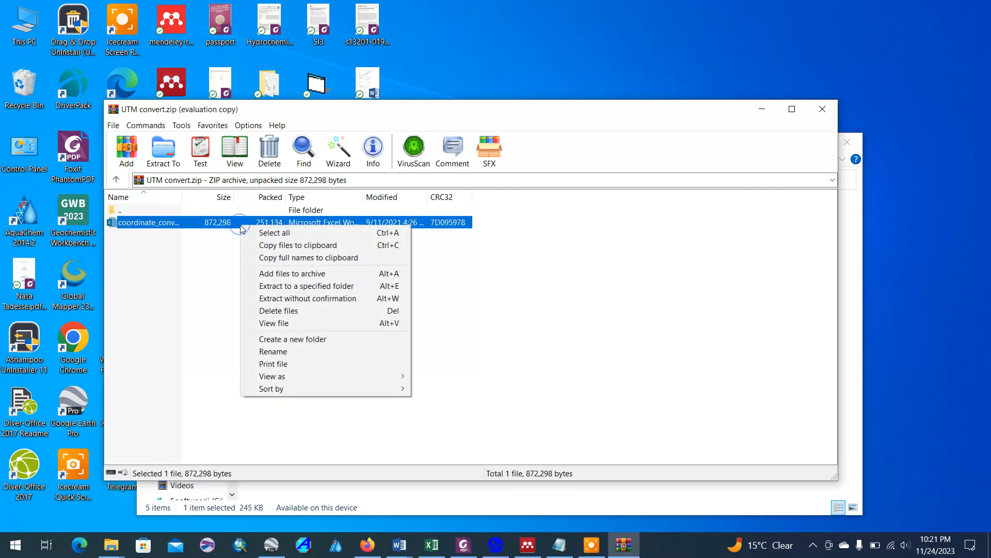
left_click(215, 297)
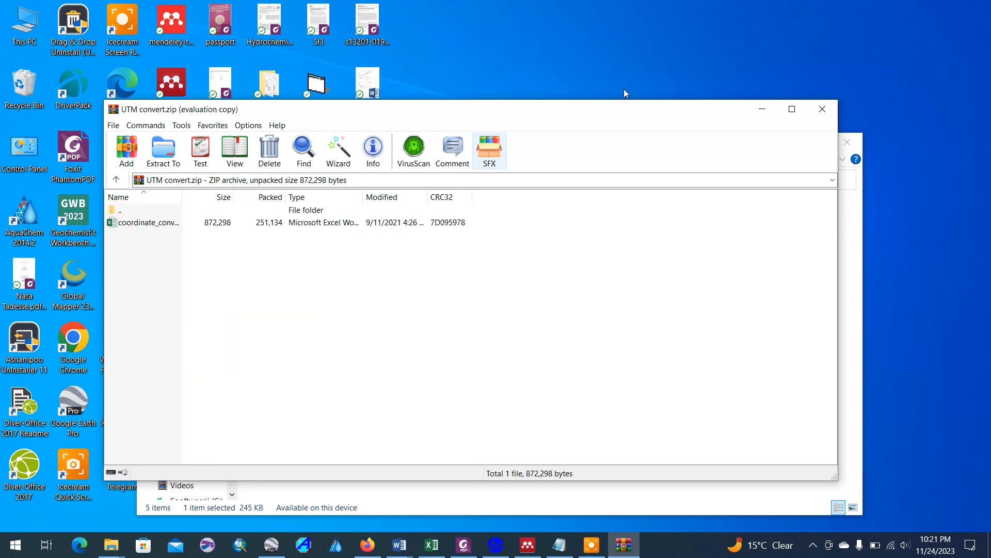
left_click(824, 110)
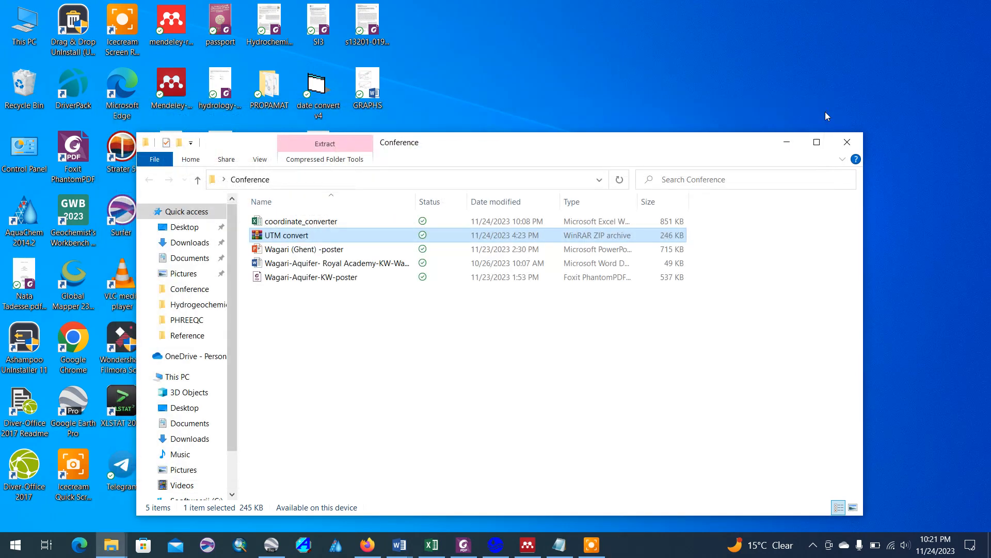
Step: Extract the UTM convert archive into the Conference folder, replacing the existing coordinate_converter file, and open the extracted workbook
right_click(367, 236)
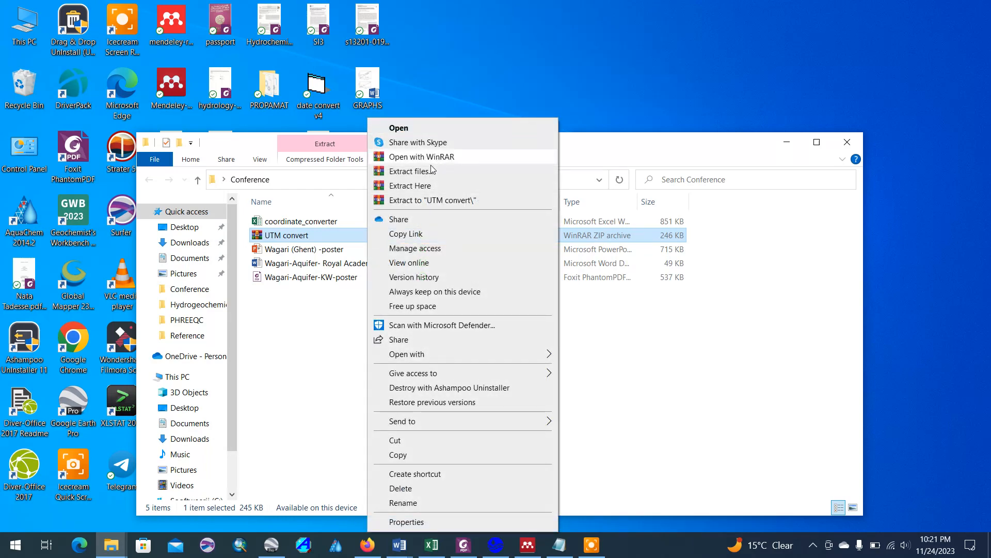
left_click(417, 186)
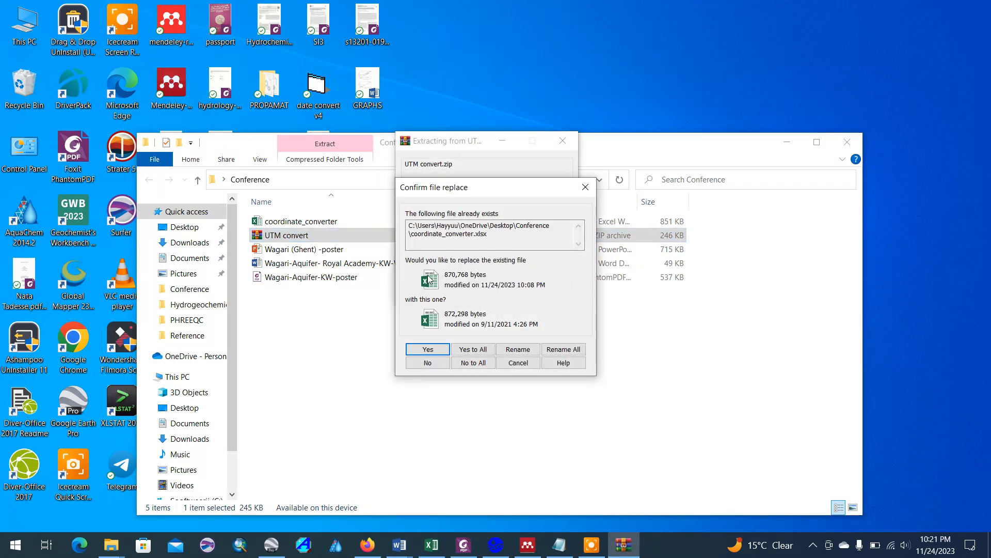
left_click(472, 349)
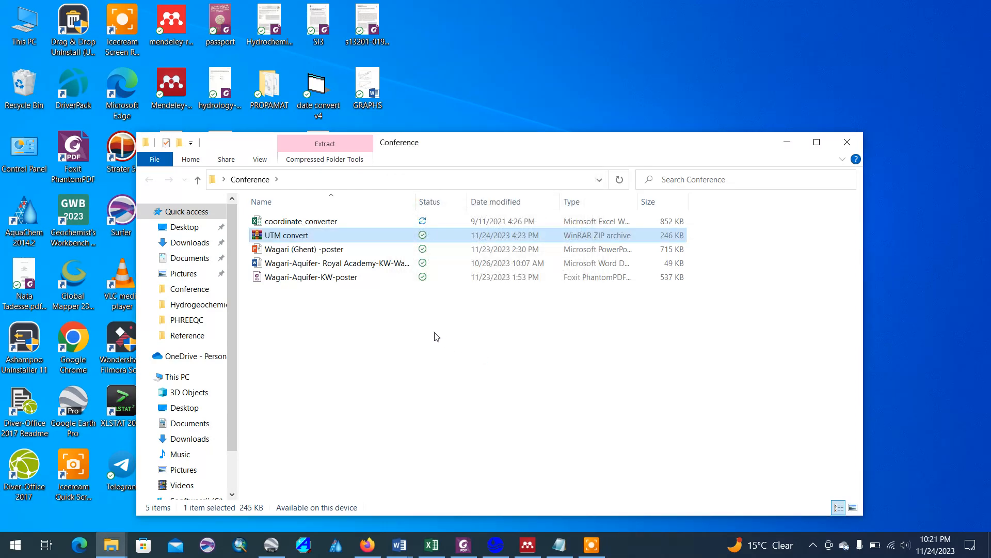
double_click(333, 226)
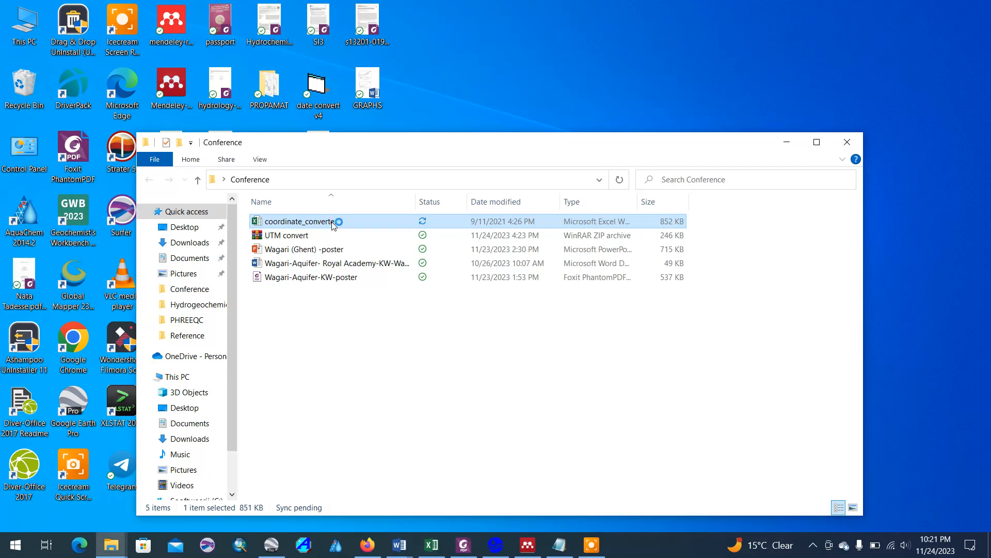
Step: Switch to Excel, save the Analysed GW Sample workbook, and close the empty Book1 workbook
left_click(431, 543)
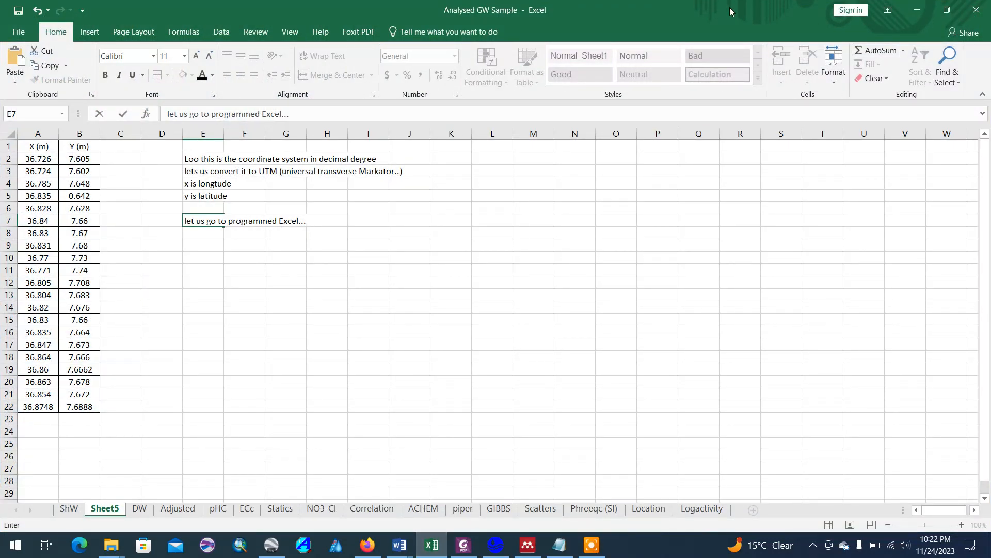
left_click(17, 10)
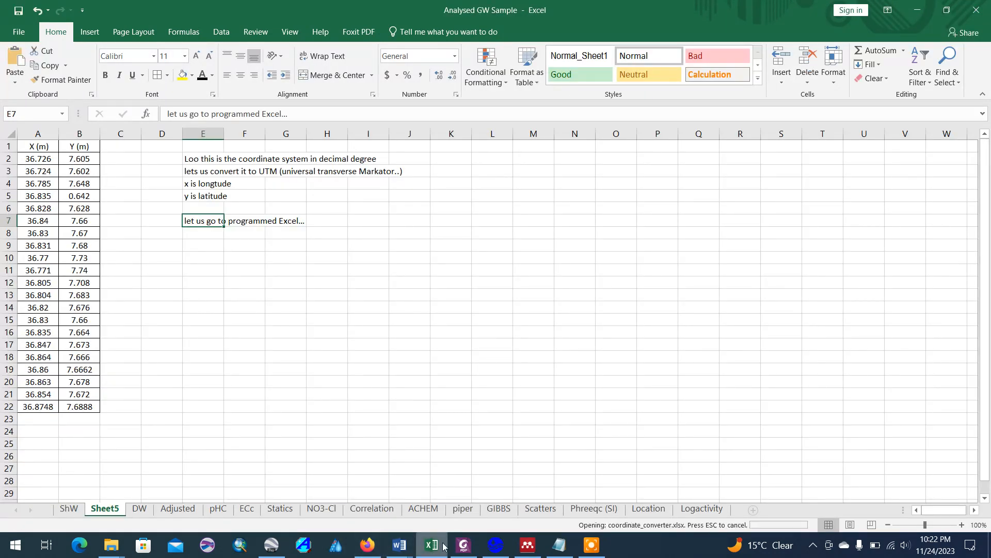
left_click(435, 545)
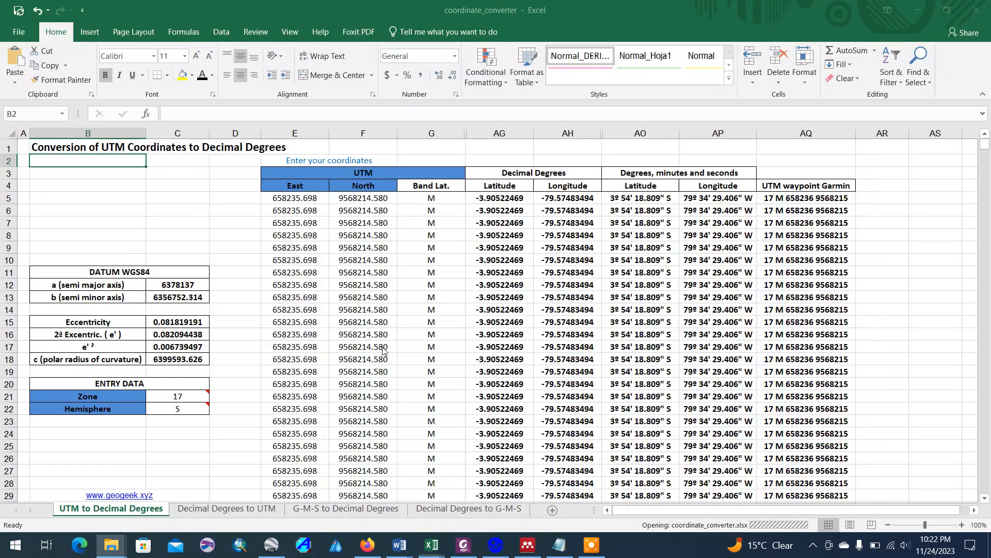
left_click(499, 309)
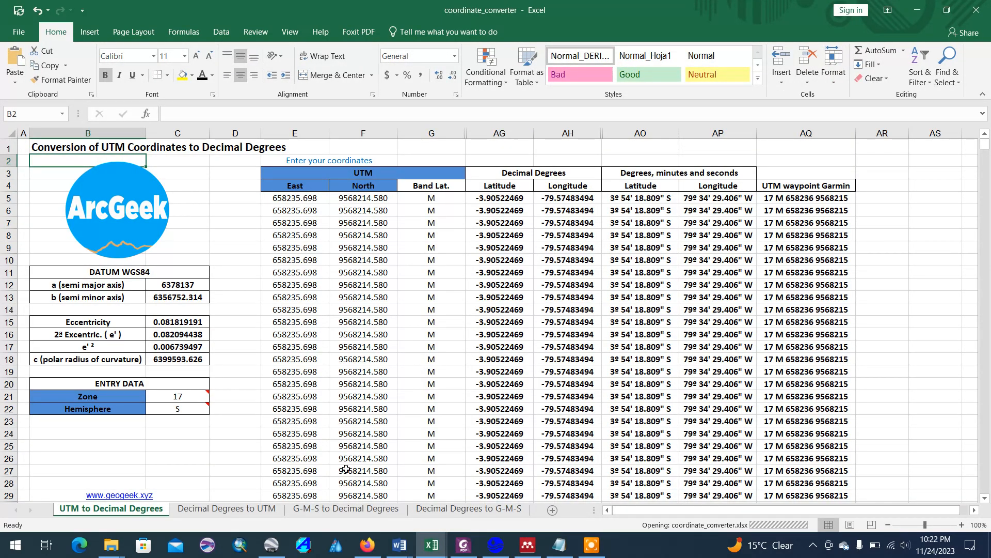
mouse_move(425, 541)
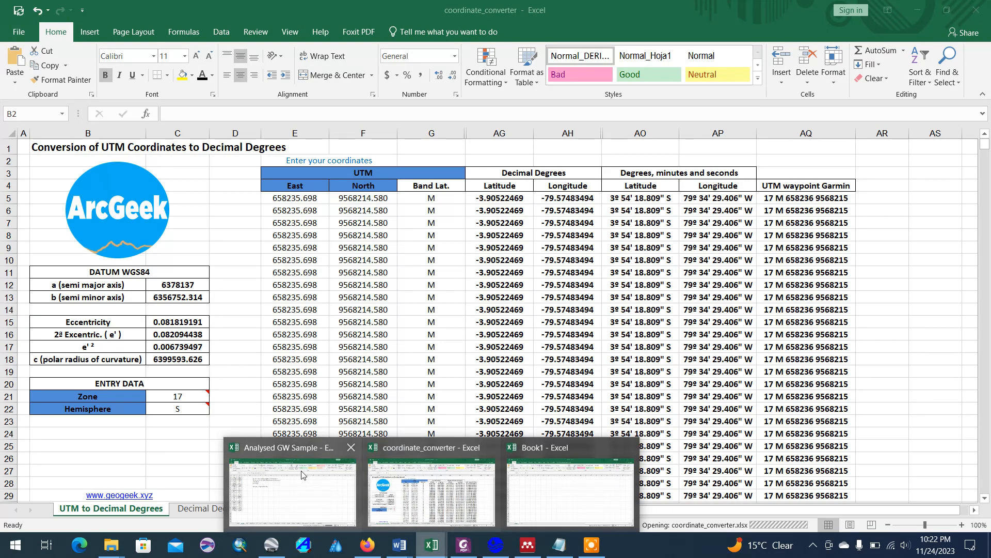
mouse_move(332, 461)
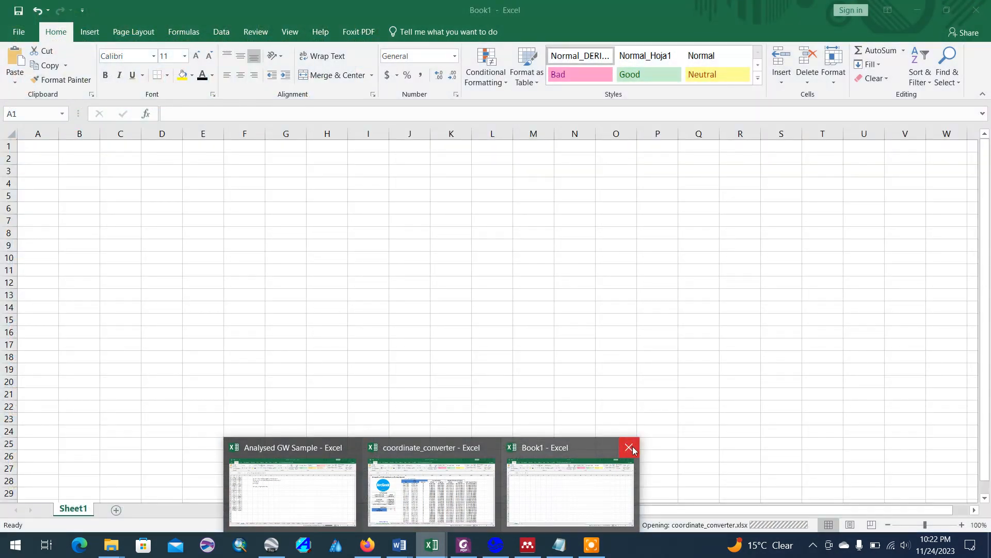
left_click(631, 448)
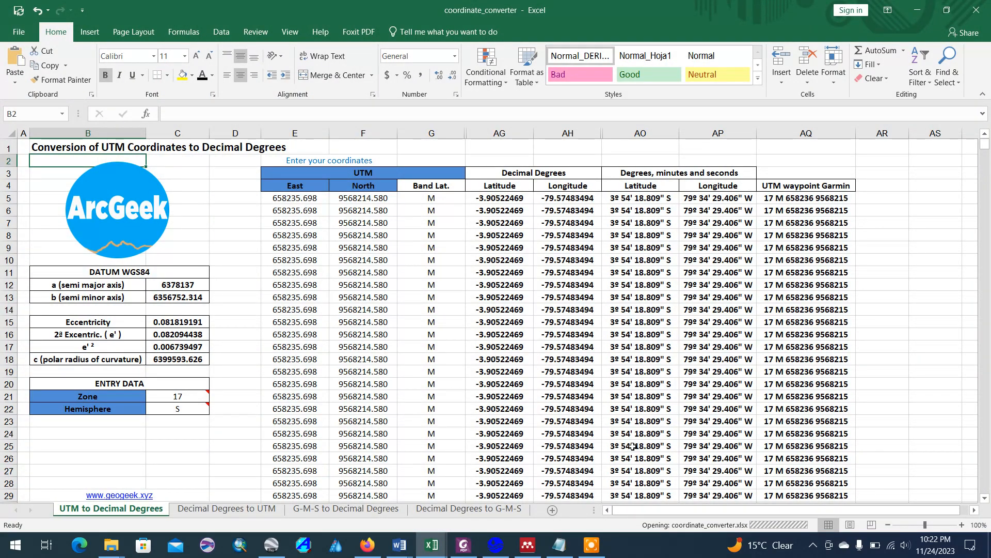
Step: Switch to Notepad and add the line "sorry my computer is little bit busy...now it is ok" below the existing text, followed by blank lines
left_click(551, 553)
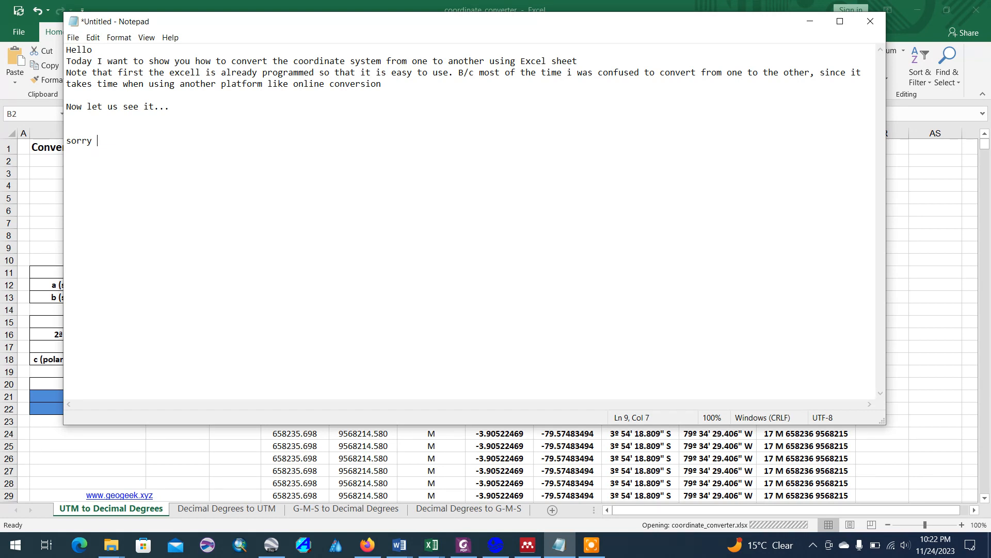
type("my co")
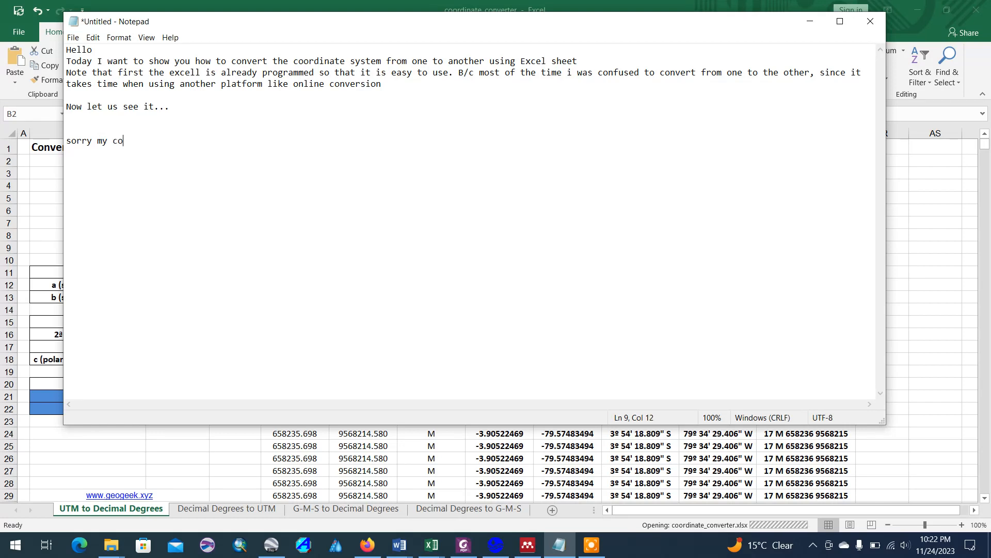
type("mputer is li")
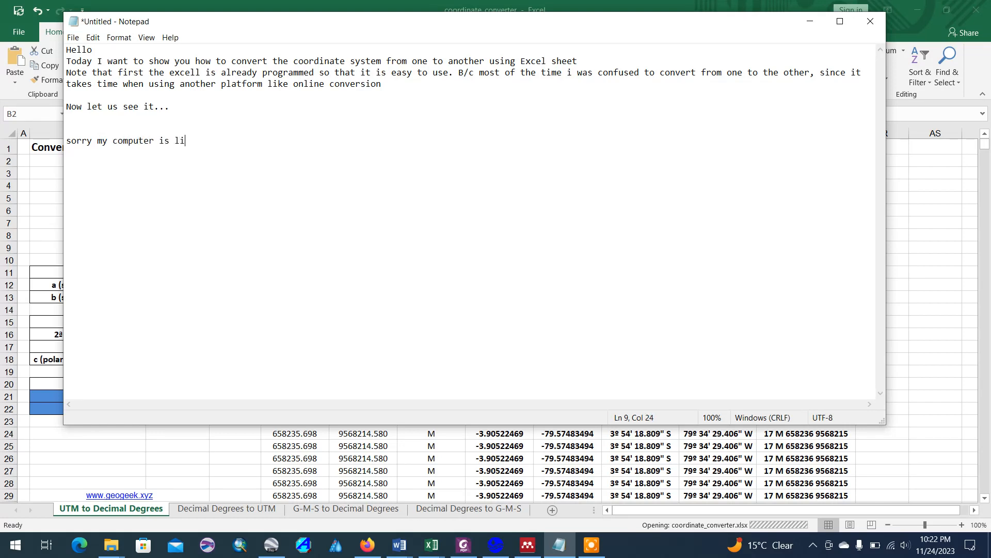
type("ttle bi")
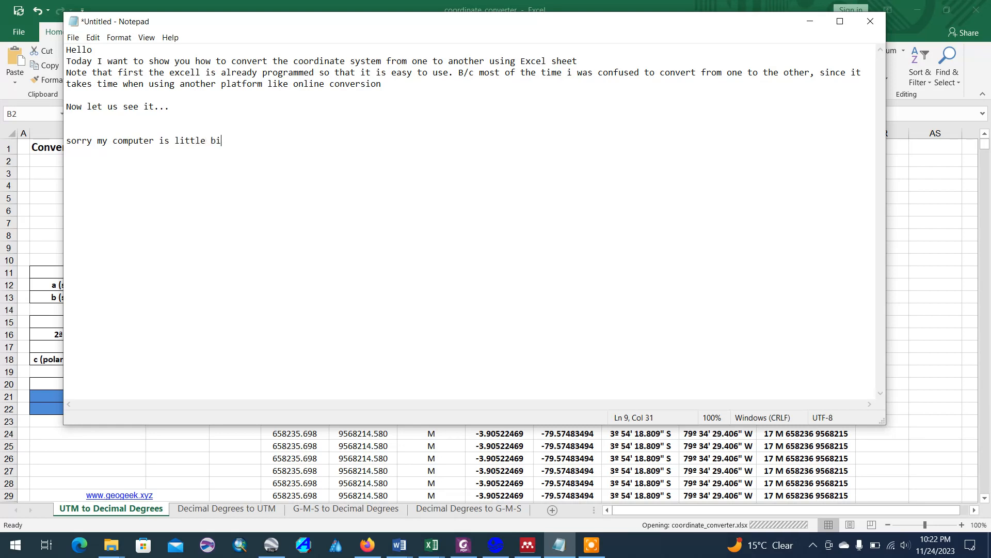
type("t busy...now it is ok")
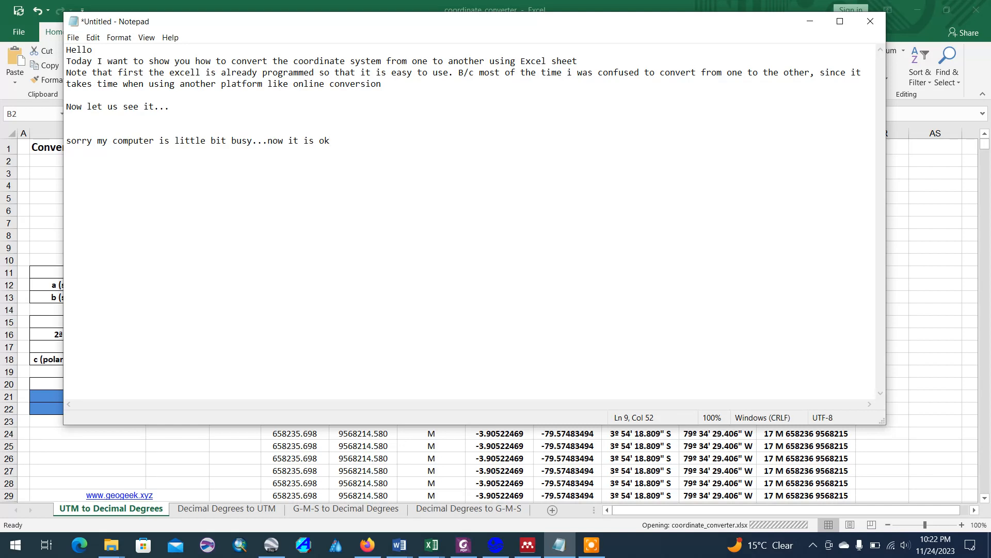
key("Return")
key("Return")
Step: Return to the coordinate_converter workbook and draw a thick red arrow about 0.58" high and 0.52" wide from the East header up to row 1
left_click(431, 544)
left_click(480, 482)
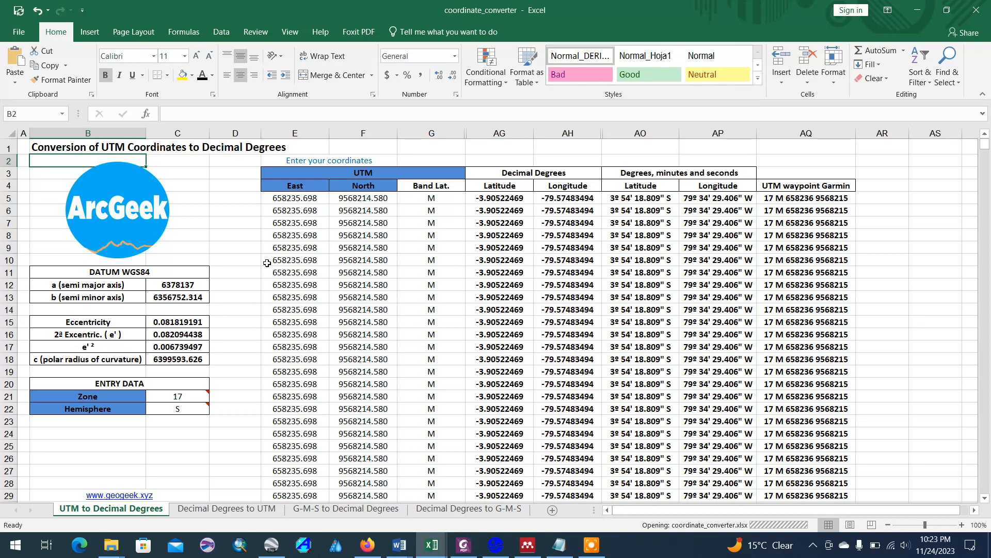
left_click(301, 186)
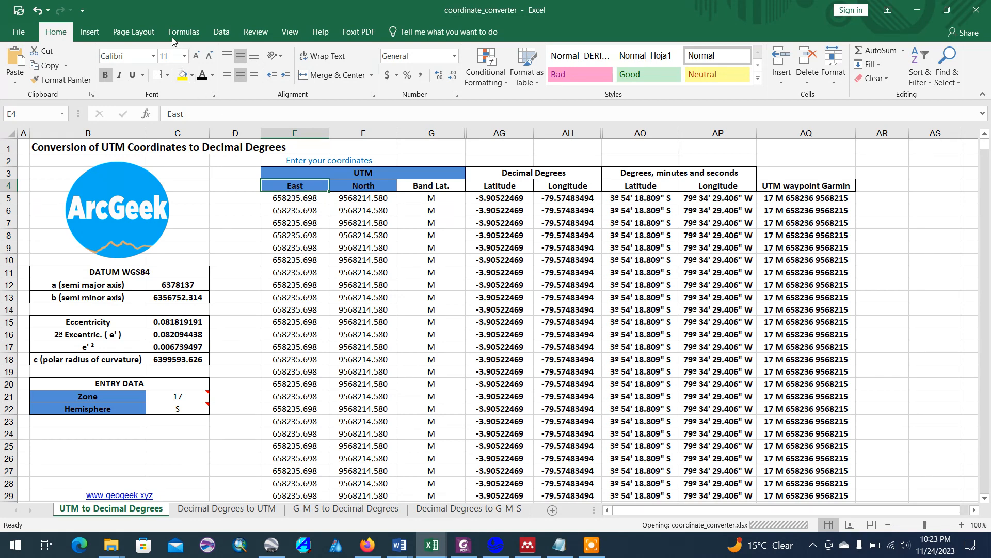
left_click(96, 32)
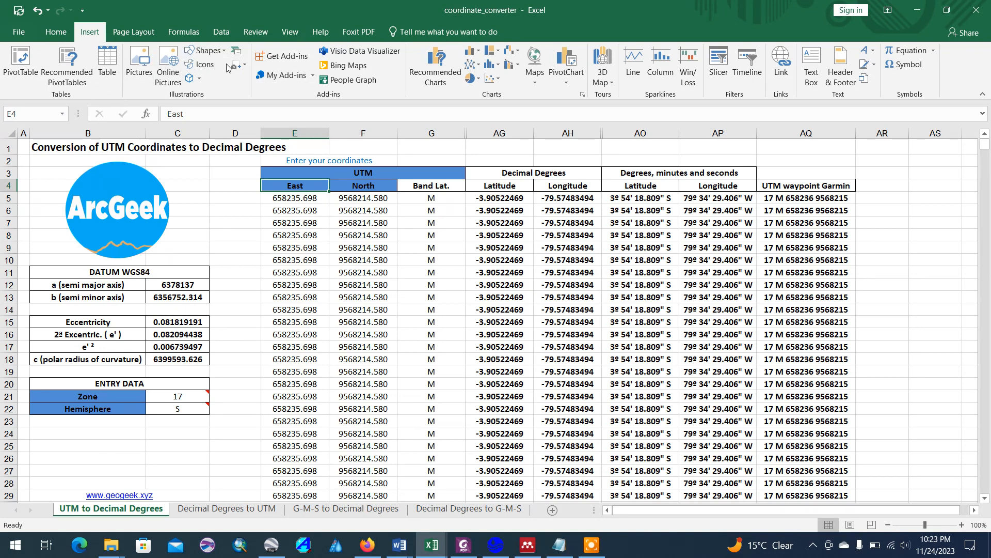
left_click(206, 50)
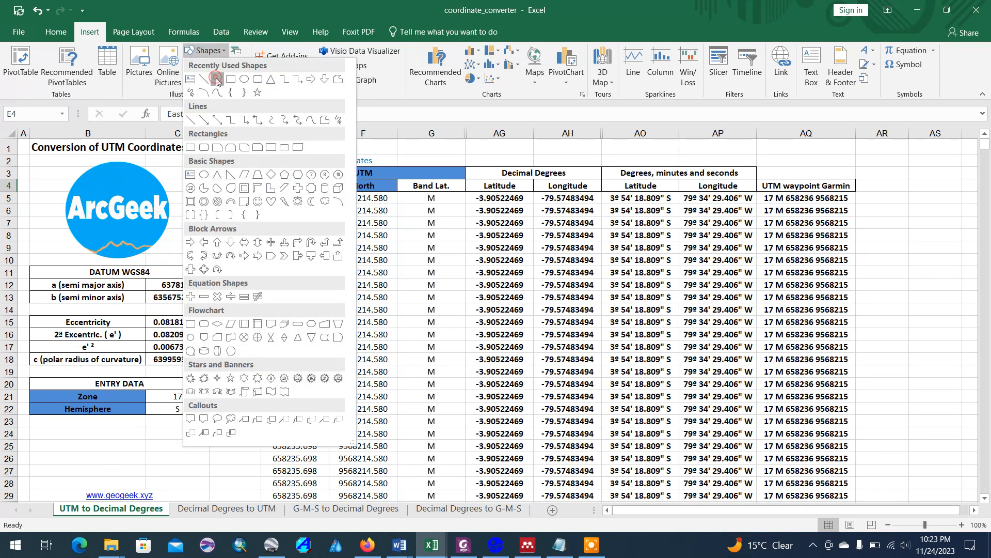
left_click(217, 78)
mouse_move(312, 184)
left_mouse_down()
mouse_move(374, 244)
mouse_move(418, 163)
mouse_move(468, 147)
mouse_move(342, 150)
left_mouse_up()
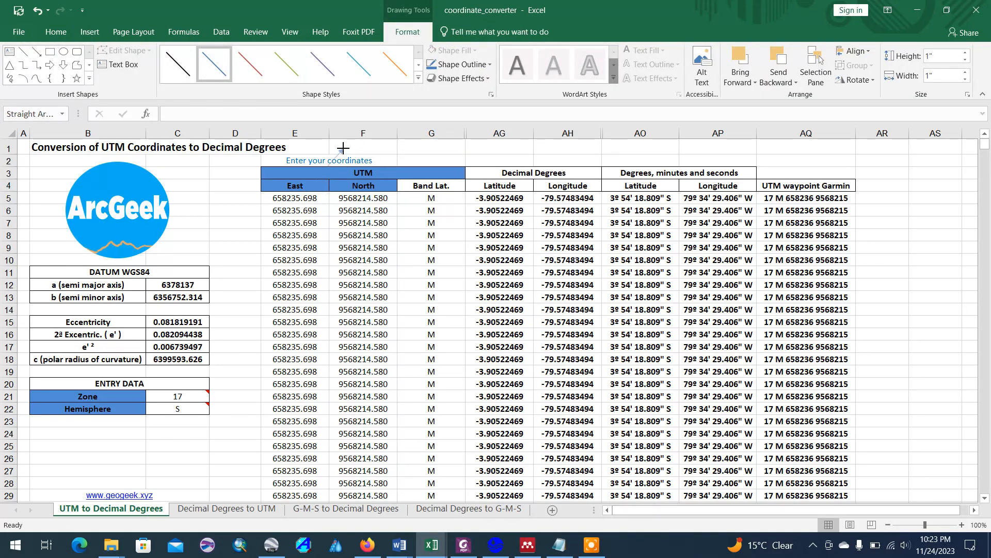
left_click(419, 80)
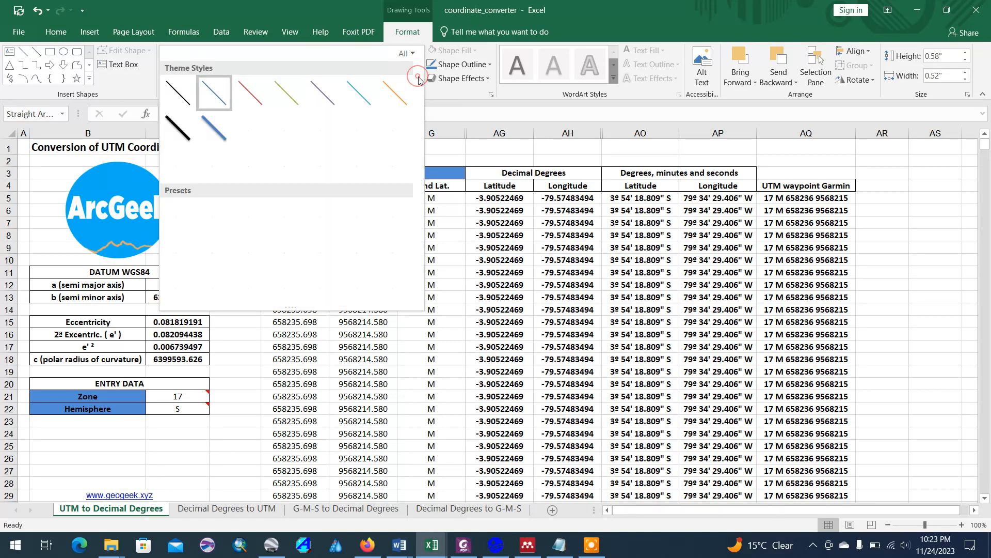
left_click(249, 161)
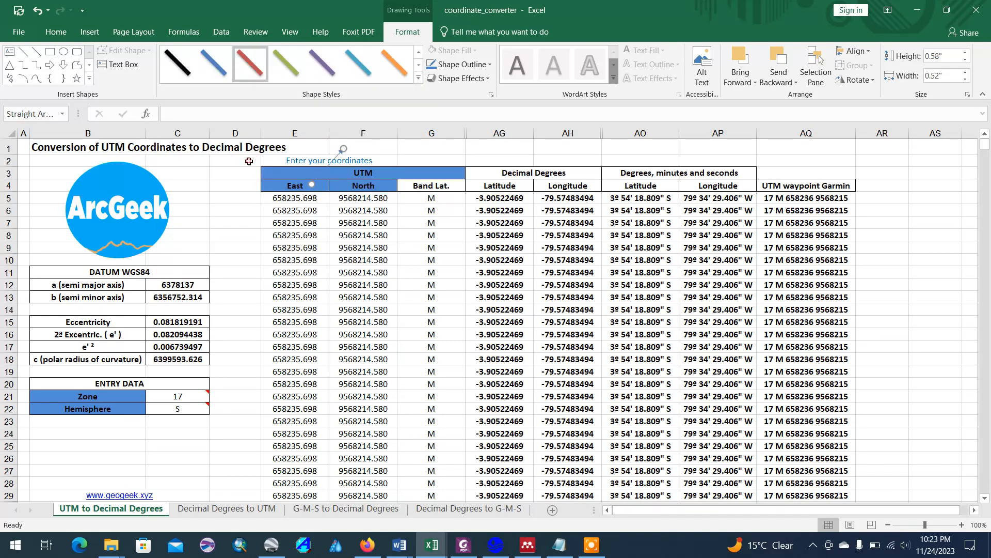
Step: Enter the note "east is x or longitude" in cell F1 at the tip of the arrow
left_click(358, 153)
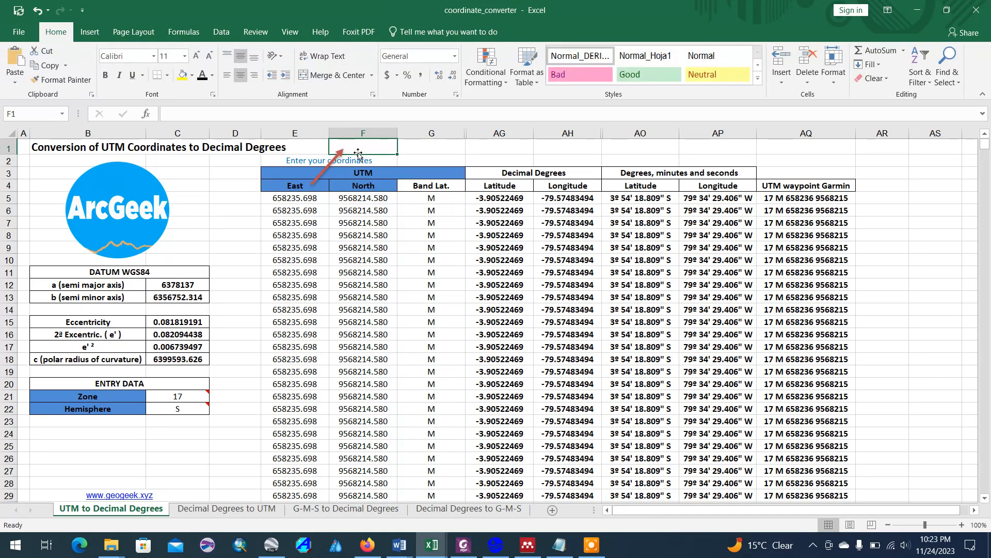
double_click(376, 151)
type("east")
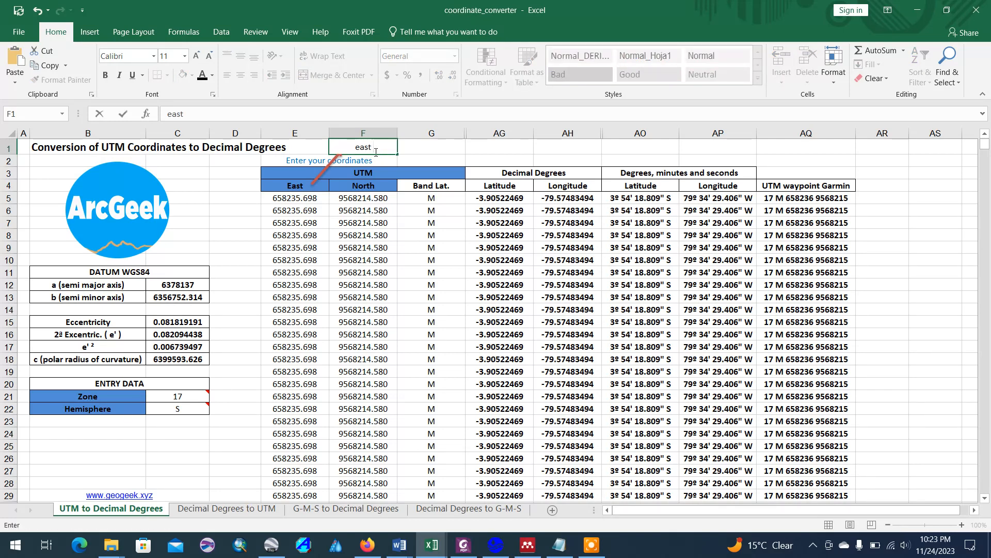
type(" is x or longitude")
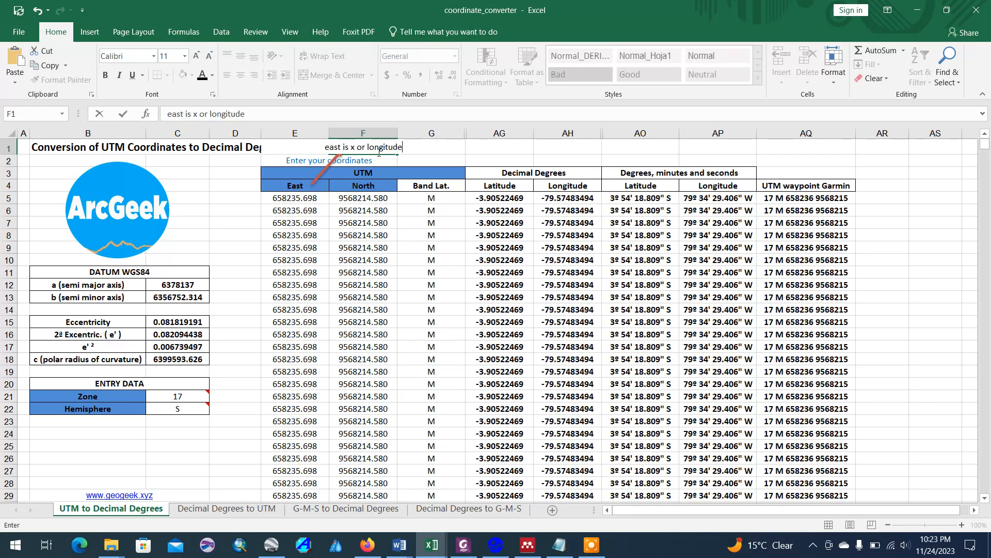
left_click(474, 158)
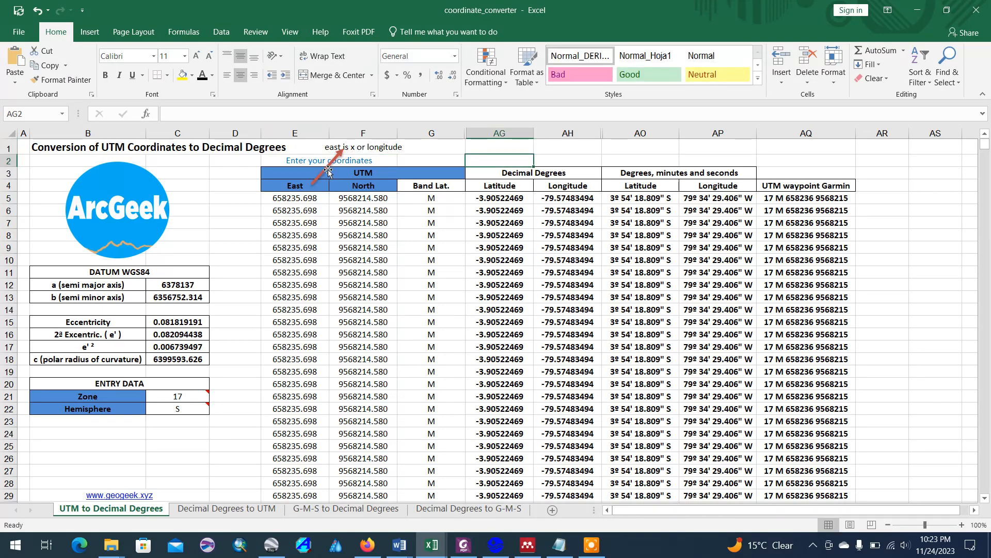
Step: Move the red arrow onto the North header and enter the note "north is y or latitue" in cell G1
left_click_drag(330, 172, 399, 170)
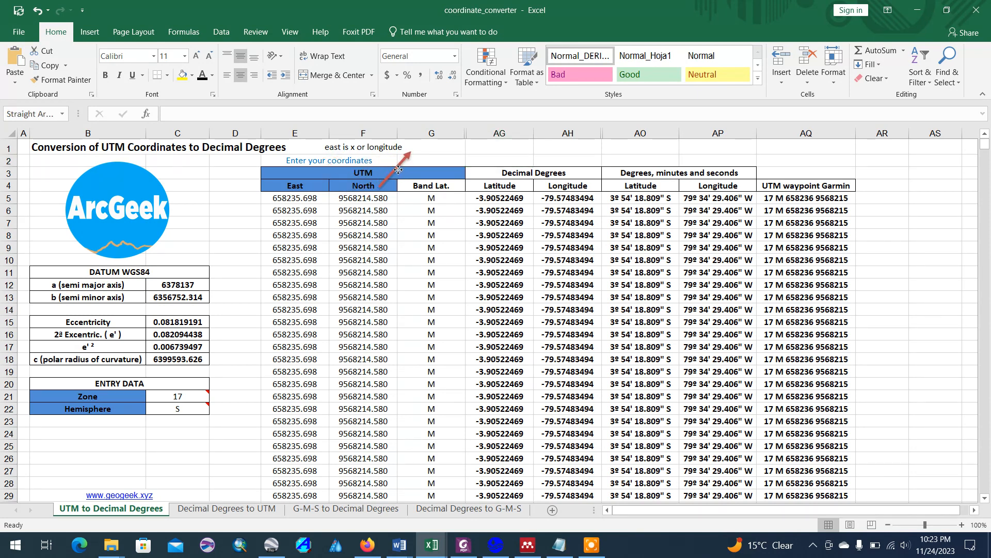
left_click(437, 147)
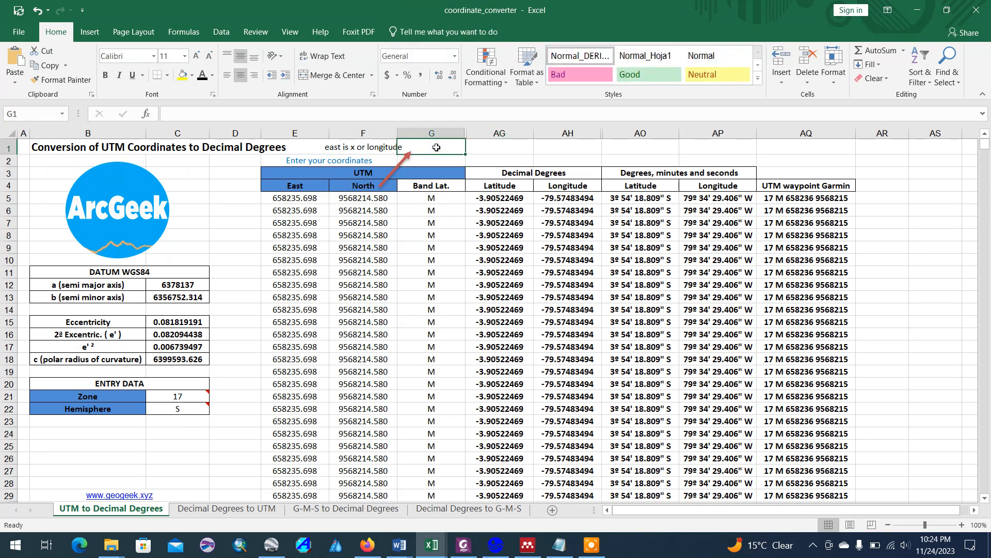
type("north")
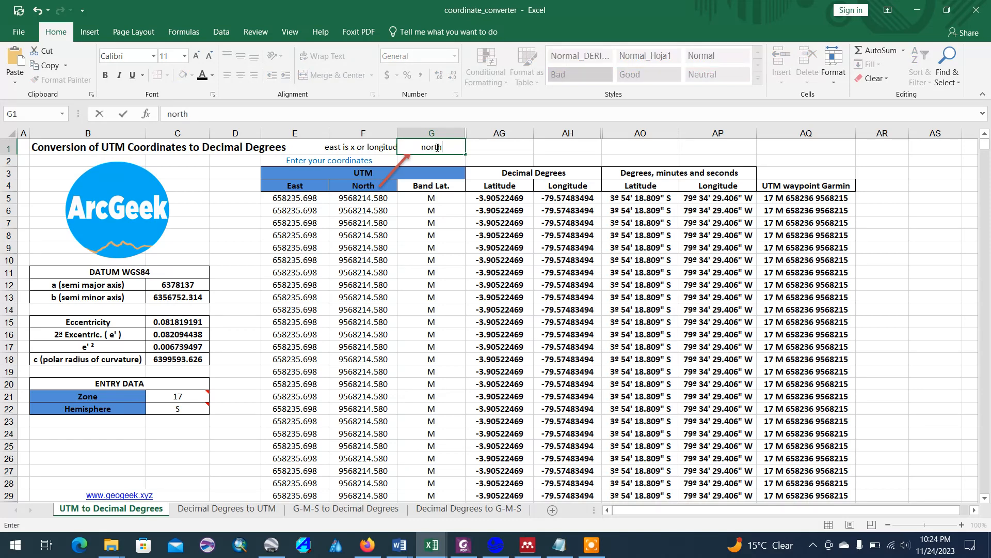
type(" is y or latit")
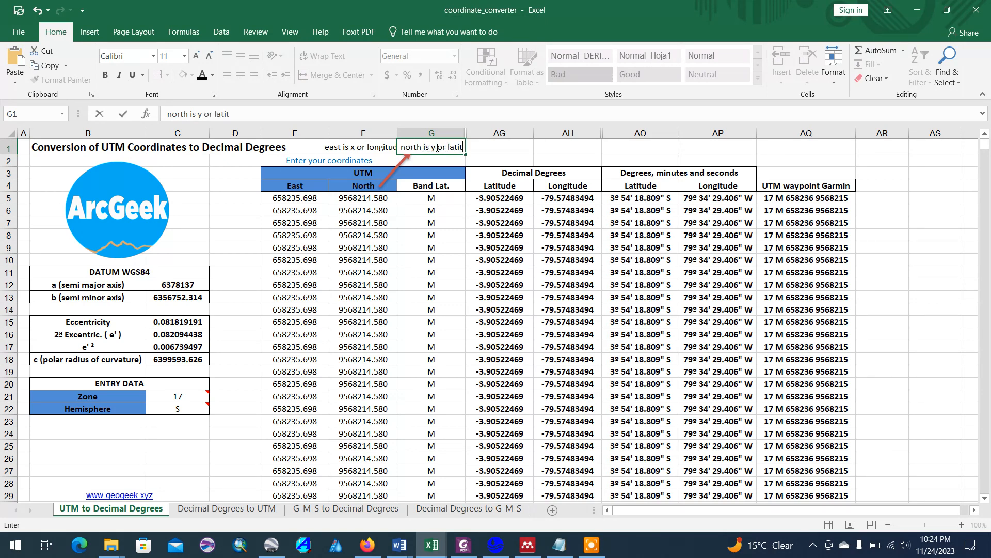
type("ue")
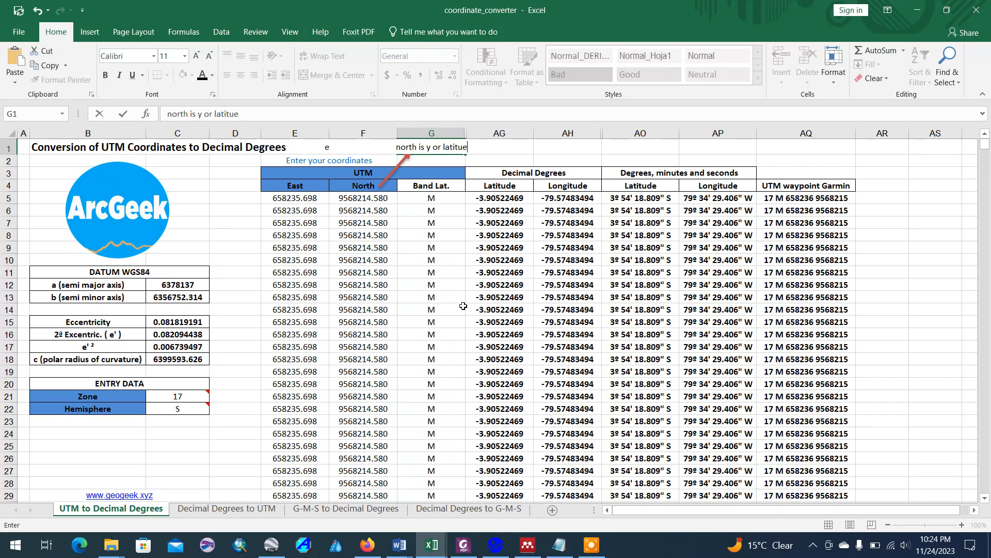
key("F2")
left_click(444, 227)
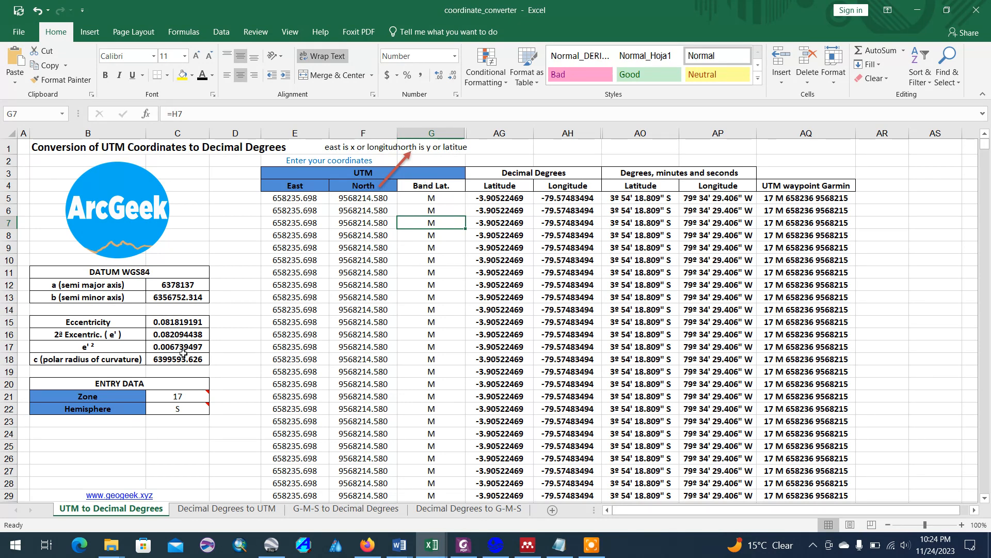
Step: Move and stretch the red arrow so it runs from the Zone value in C21 to just above cell B24
left_click(187, 401)
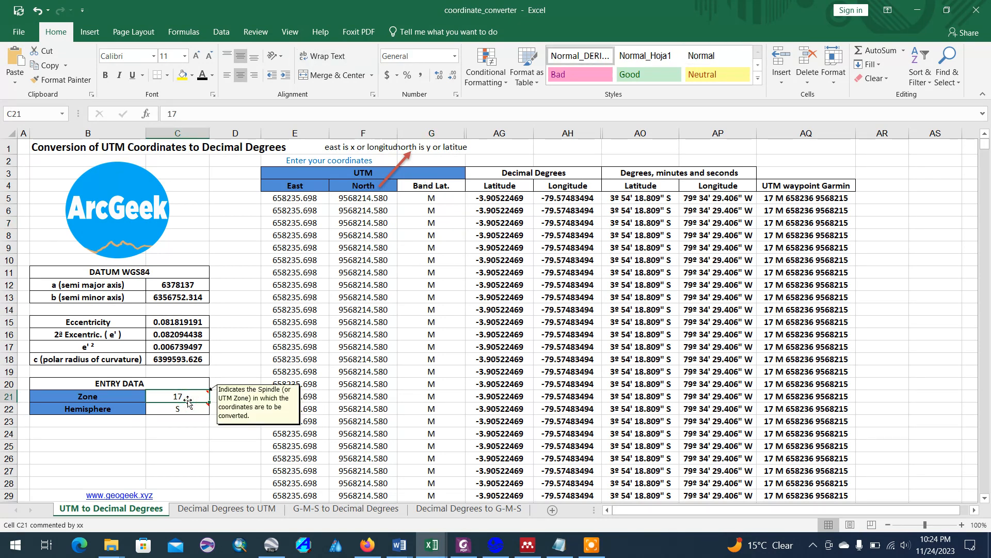
left_click(185, 440)
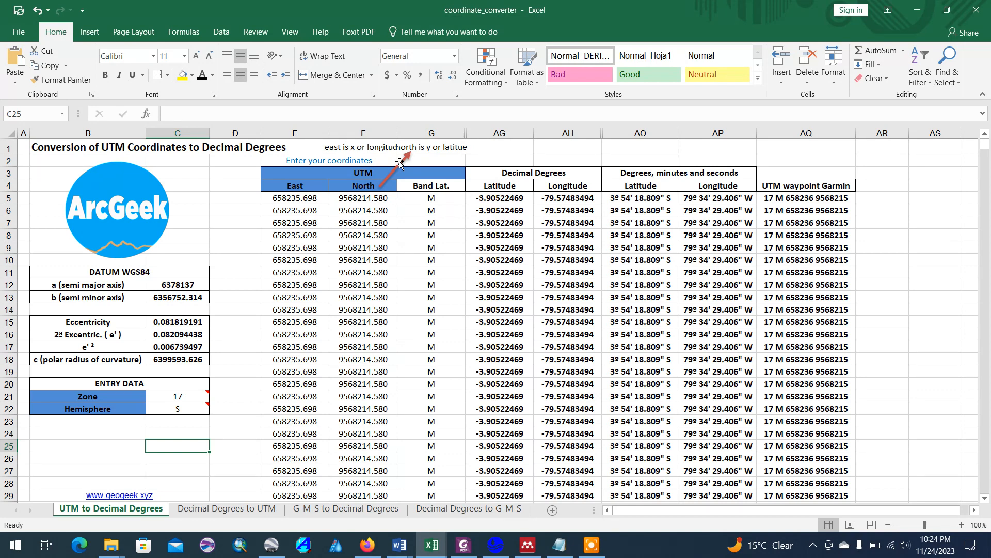
mouse_move(399, 163)
left_mouse_down()
mouse_move(210, 375)
mouse_move(191, 434)
mouse_move(92, 439)
mouse_move(41, 425)
left_mouse_up()
key("Escape")
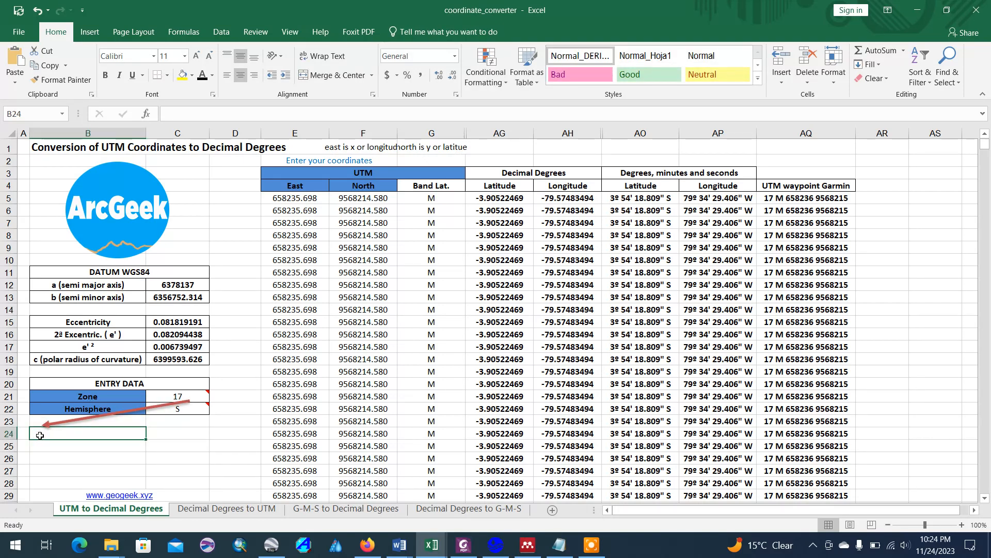
Step: Enter the note "Zone is 37 b/c my data is in ethiopia" in cell B24 below the entry data
type("Zone")
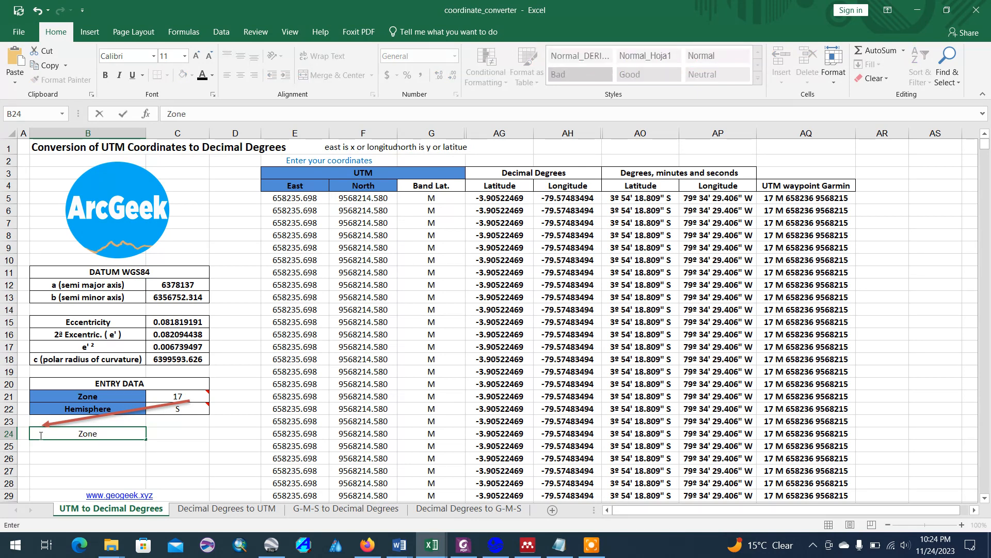
type(" is 37 b/c m")
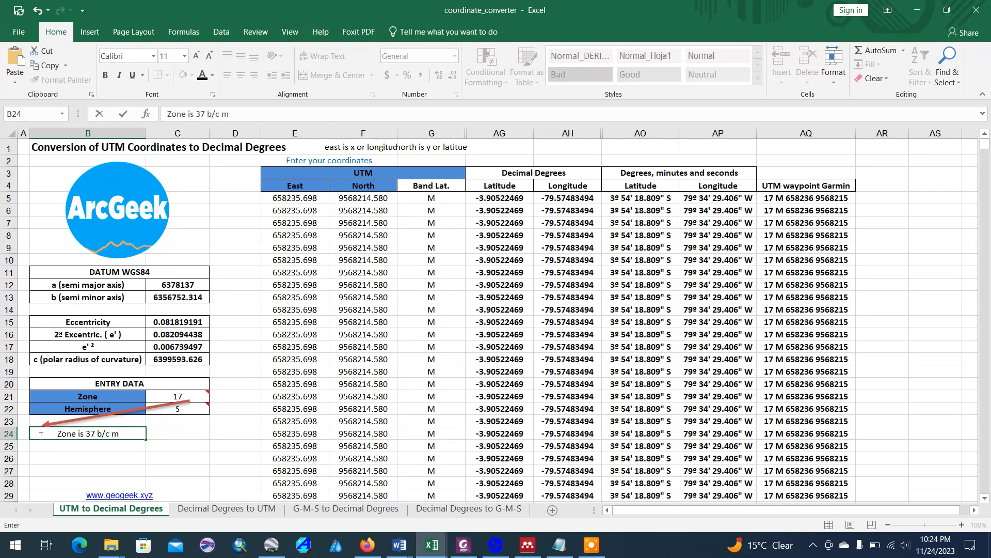
type("y data is in")
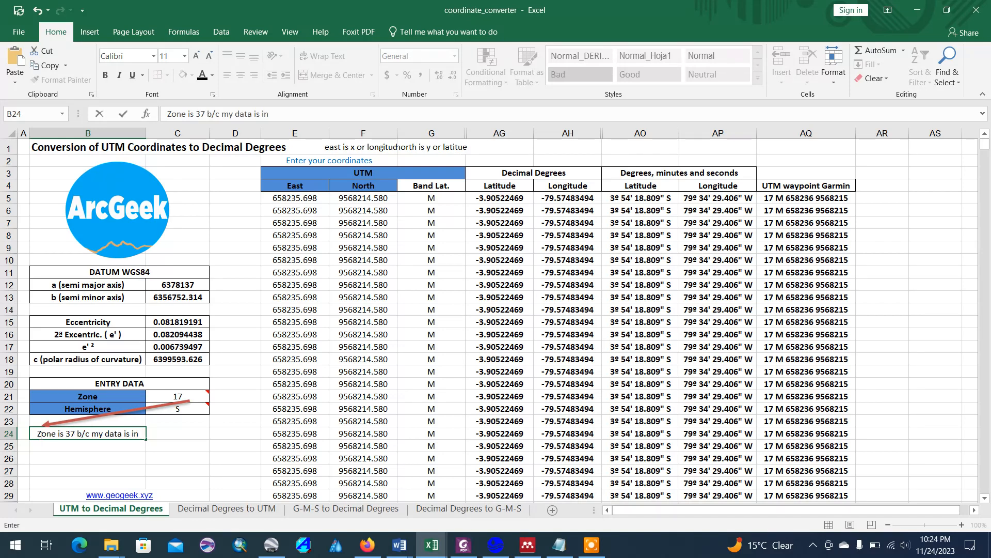
type(" ethio")
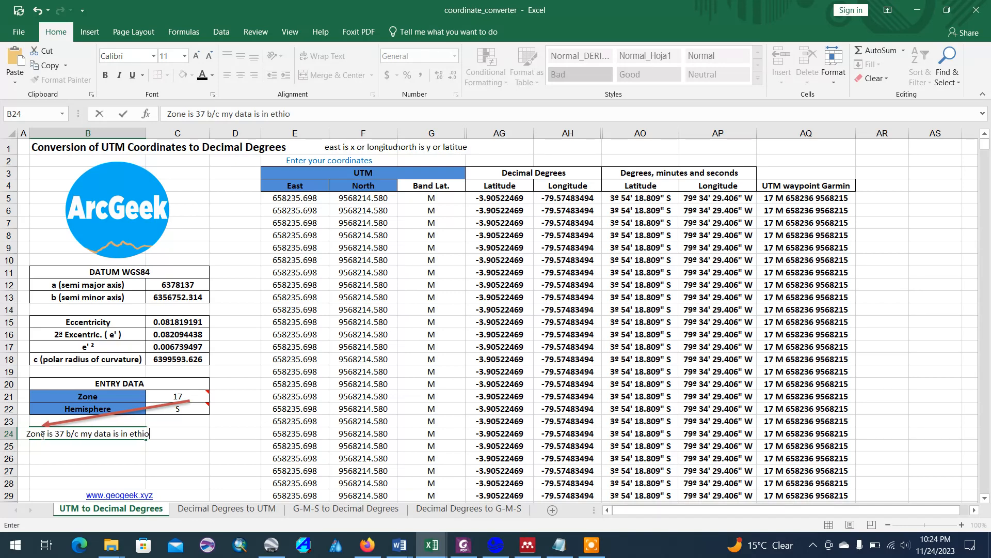
type("pia")
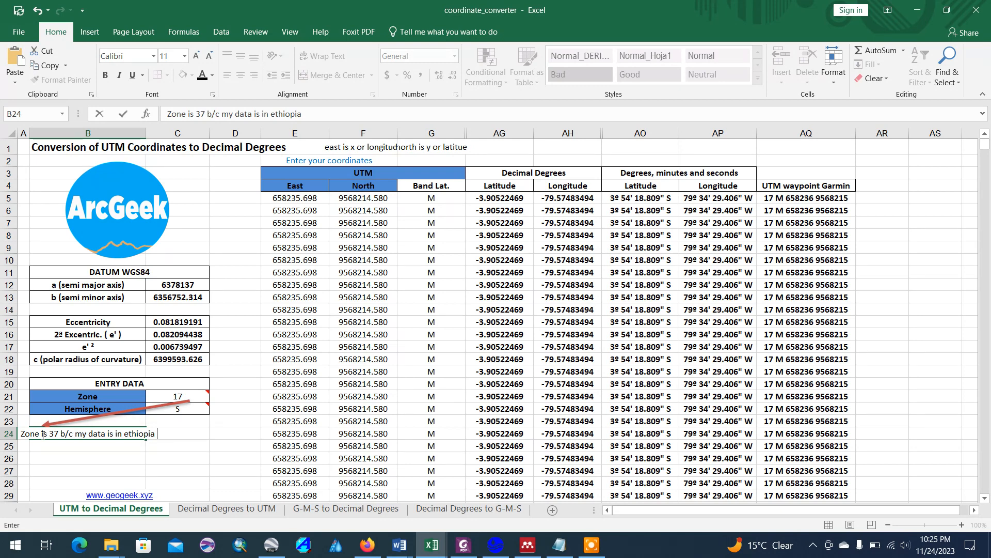
left_click(175, 461)
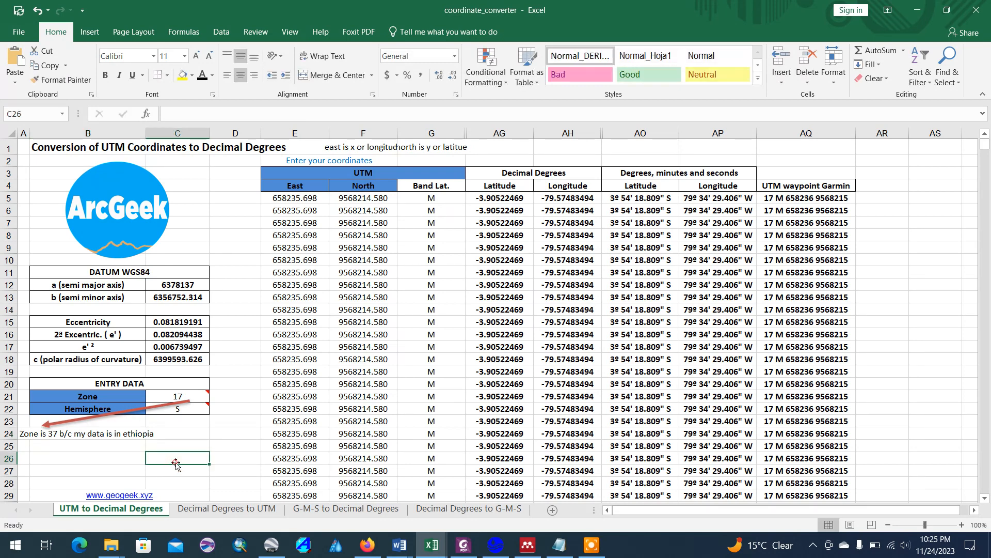
Step: Move and shorten the red arrow so it runs from the Hemisphere value in C22 to just above cell C26
left_click(191, 410)
left_click(143, 410)
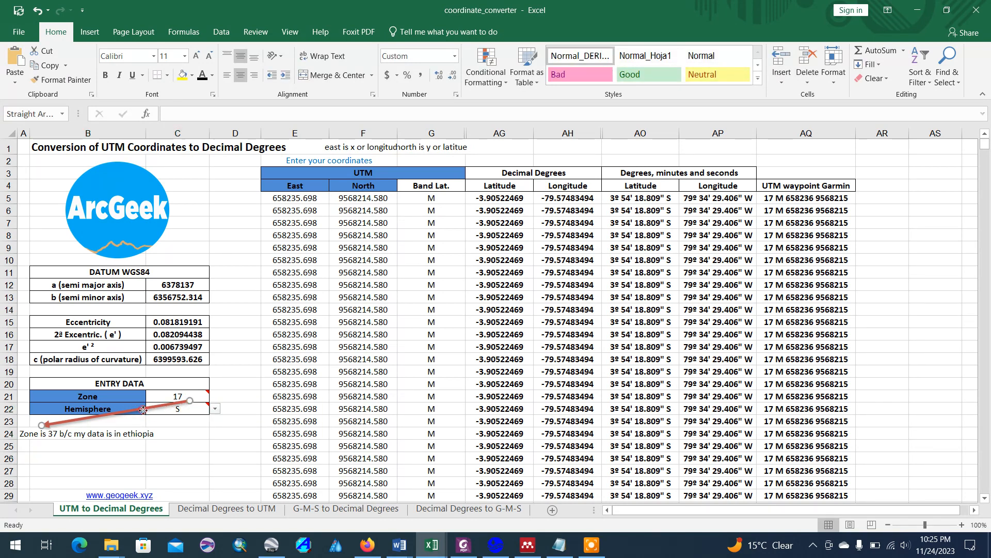
left_click_drag(143, 412, 143, 417)
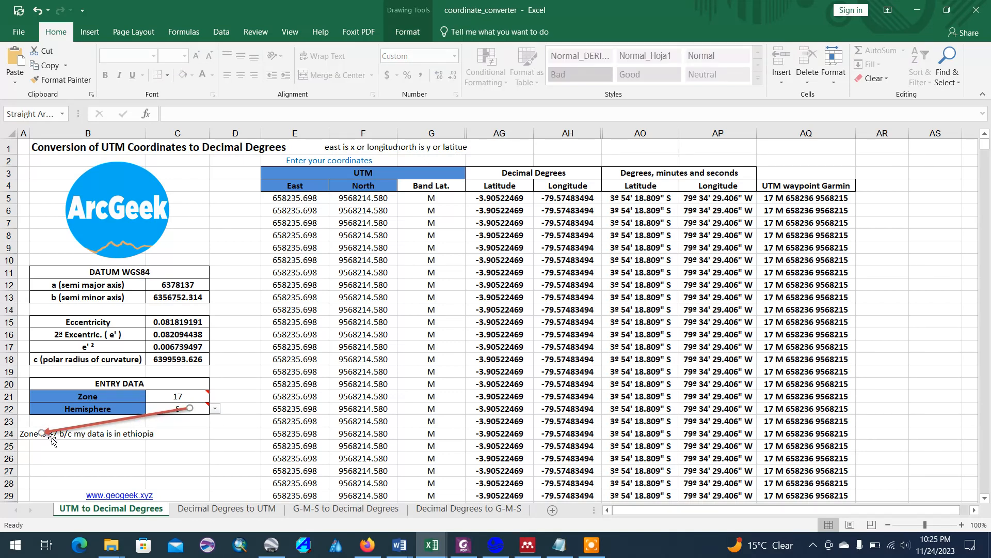
mouse_move(43, 432)
left_mouse_down()
mouse_move(155, 451)
mouse_move(173, 441)
mouse_move(132, 463)
mouse_move(48, 471)
mouse_move(173, 447)
left_mouse_up()
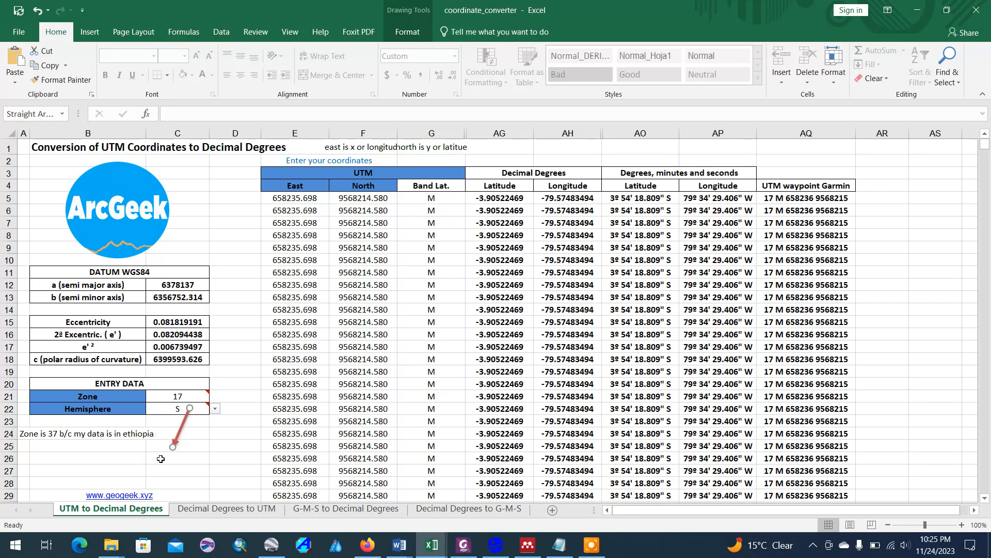
Step: Enter the note "Hemisphere is Northern" in cell C26 at the tip of the arrow
left_click(160, 458)
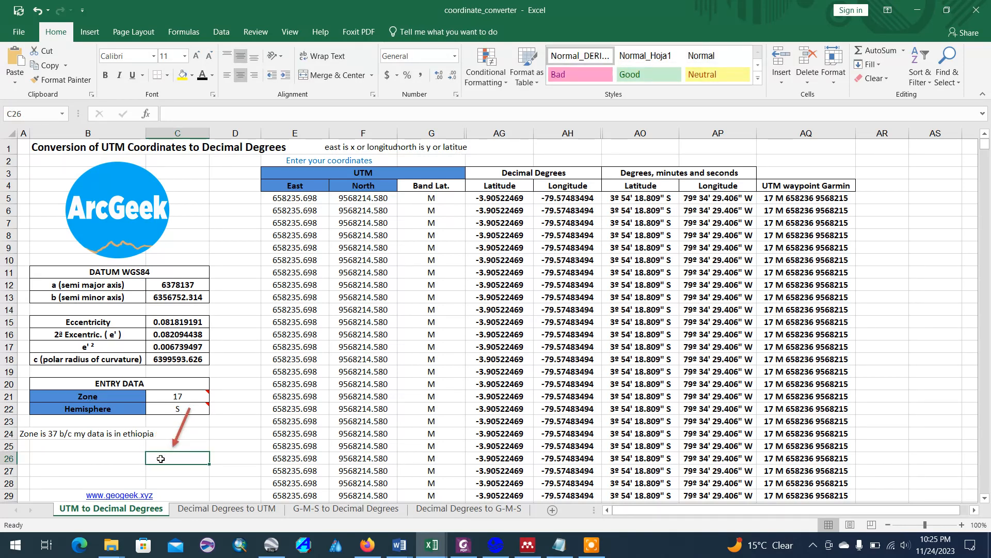
type("H")
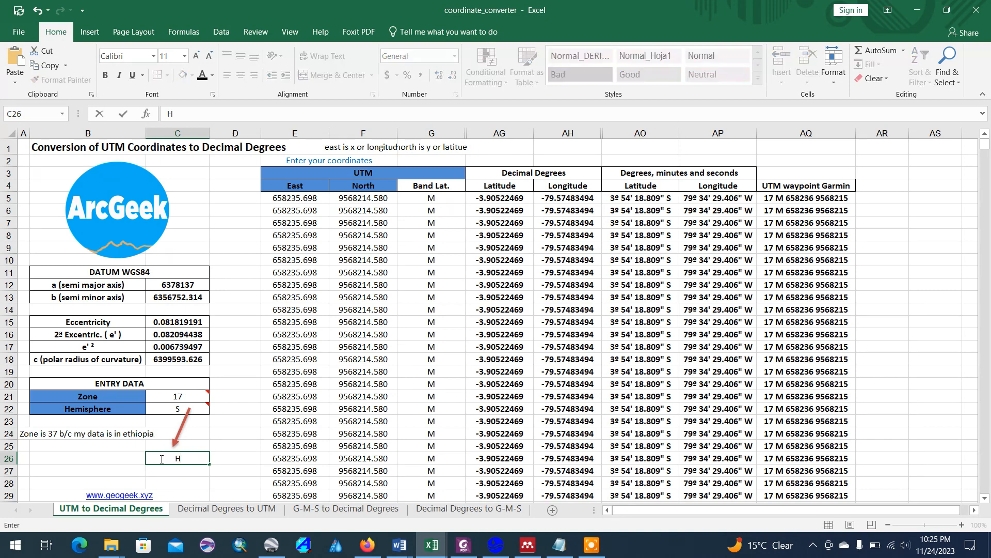
type("emisphee")
key("BackSpace")
type("re is ")
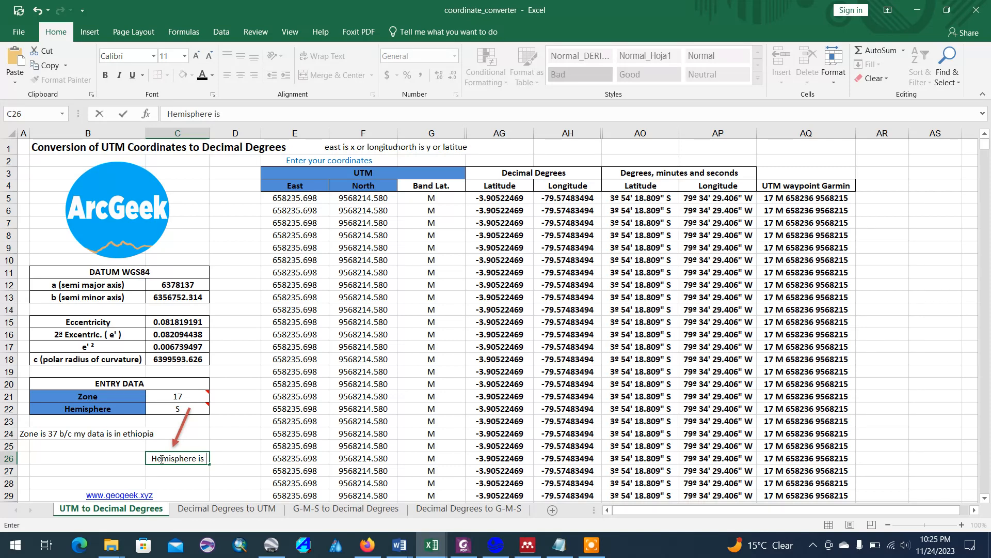
type("Norther")
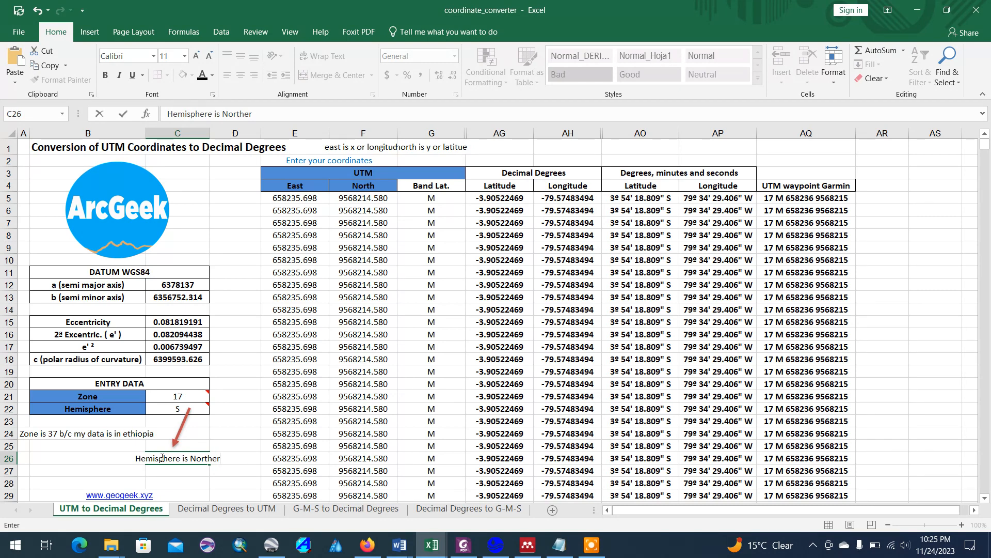
type("n")
Step: Delete the red arrow below the Hemisphere value
left_click(185, 427)
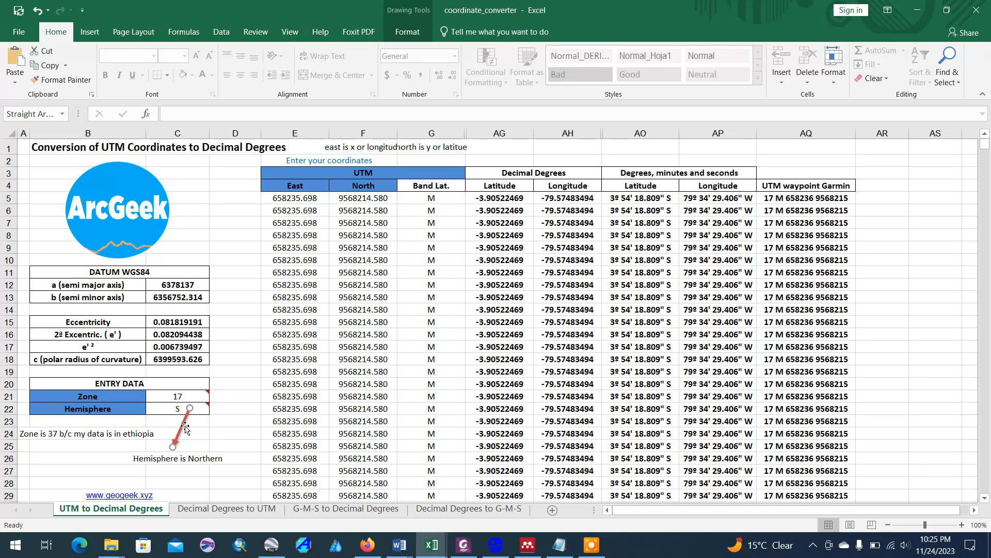
key("Escape")
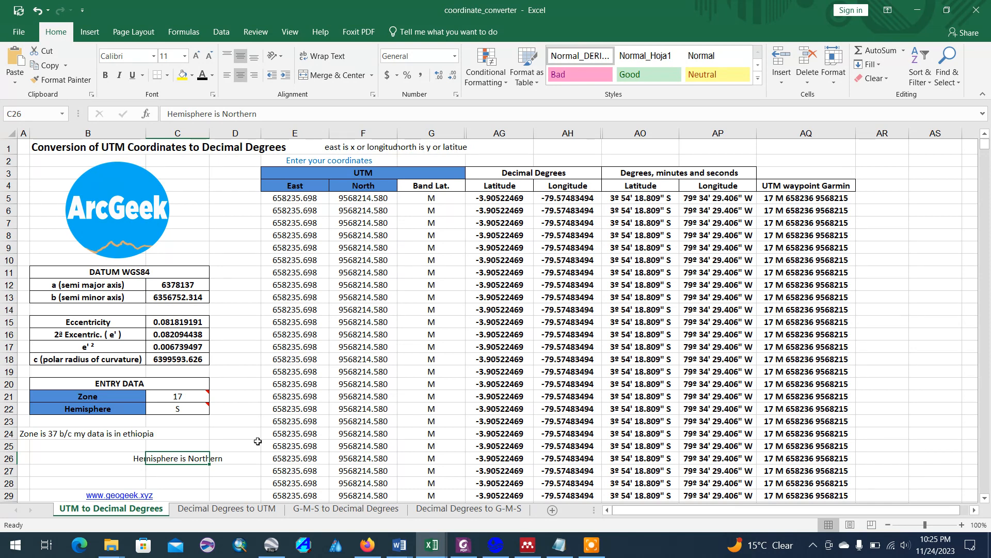
left_click(219, 484)
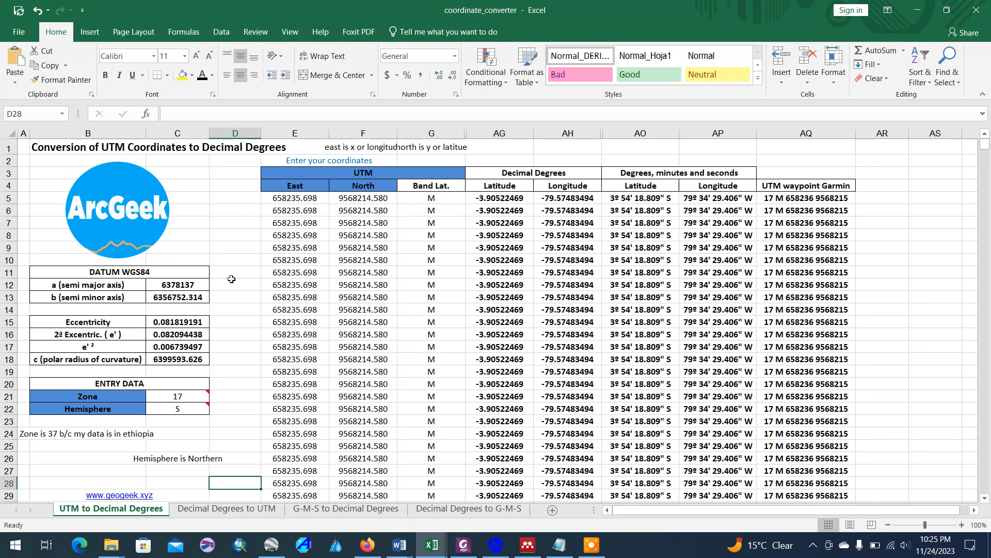
Step: Clear the four explanatory notes from cells F1, G1, B24 and C26
left_click(342, 147)
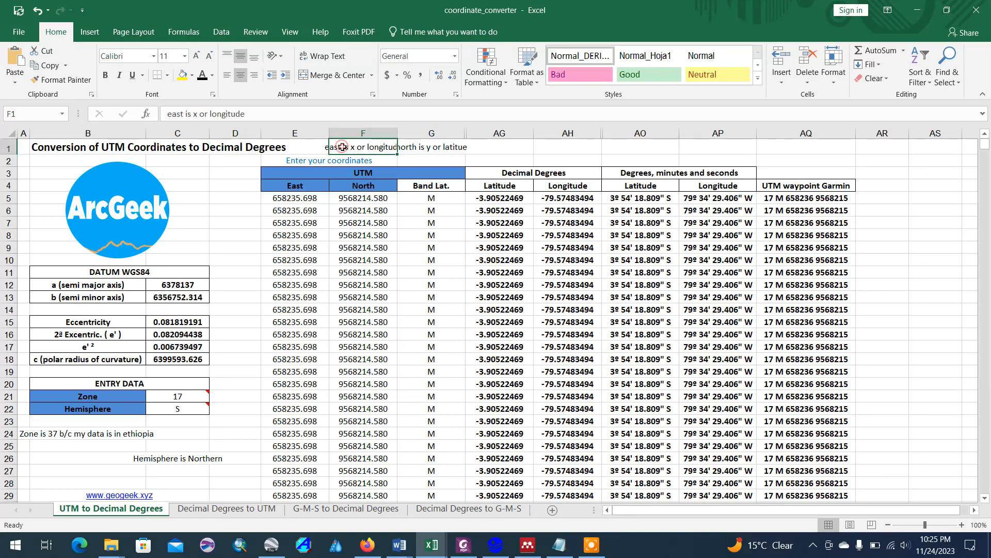
key("Delete")
left_click(321, 233)
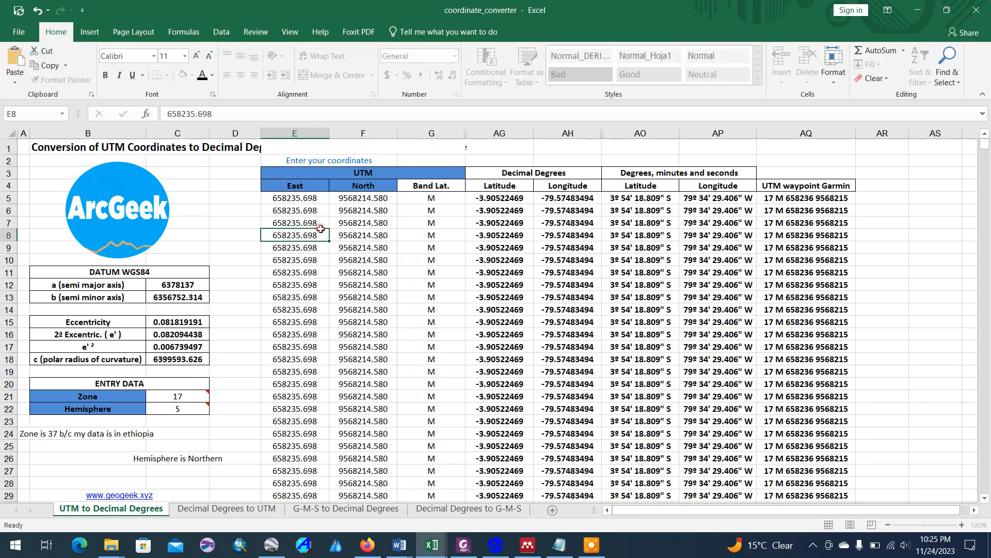
left_click(428, 153)
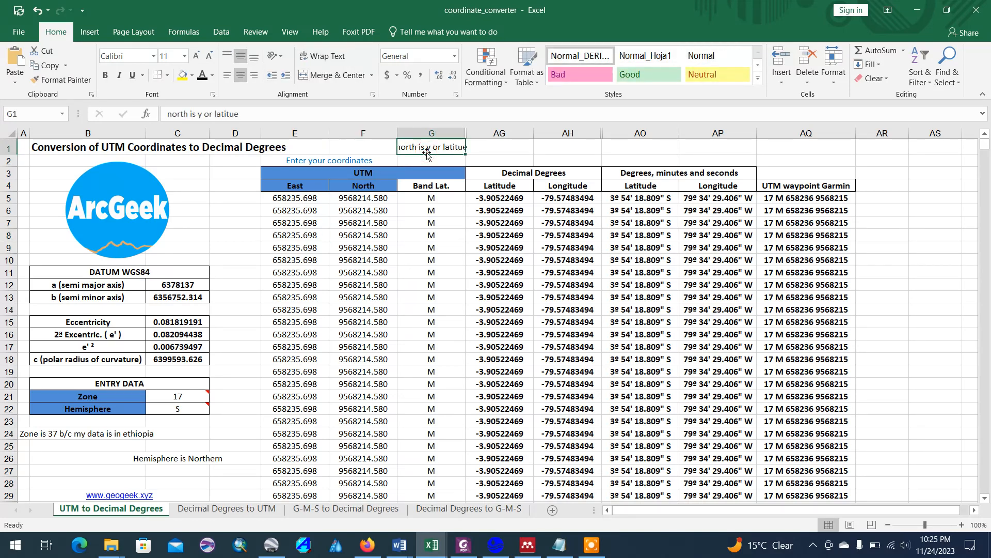
key("BackSpace")
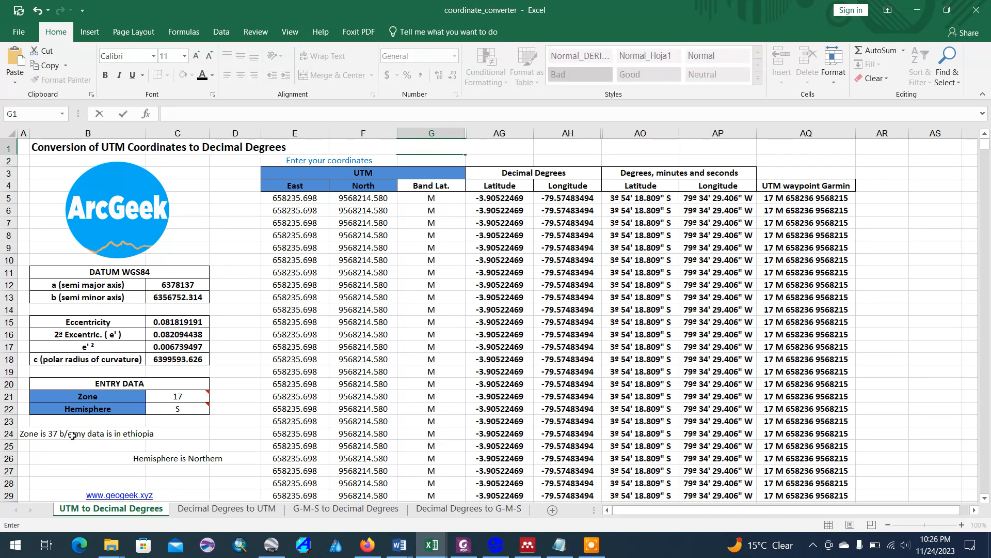
left_click(72, 435)
key("BackSpace")
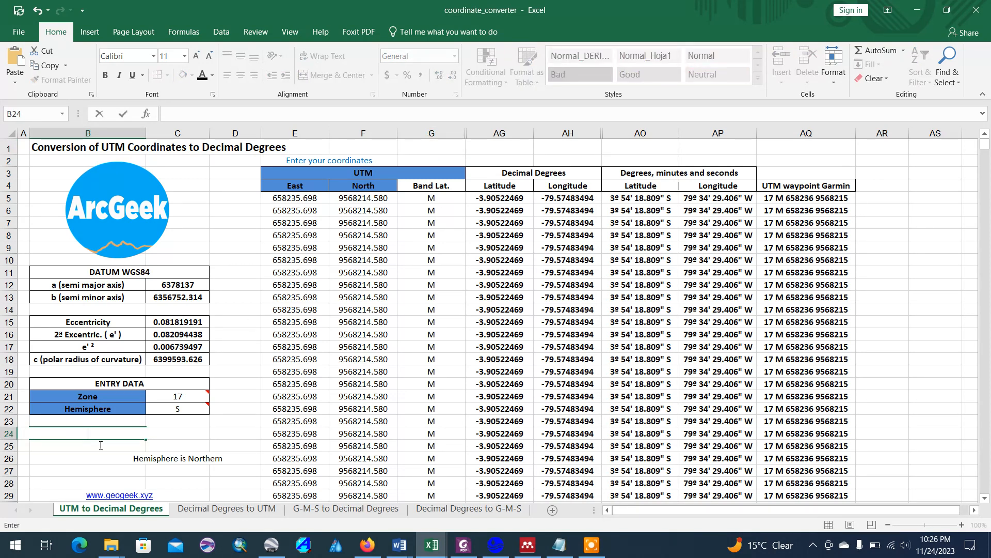
left_click(166, 458)
key("BackSpace")
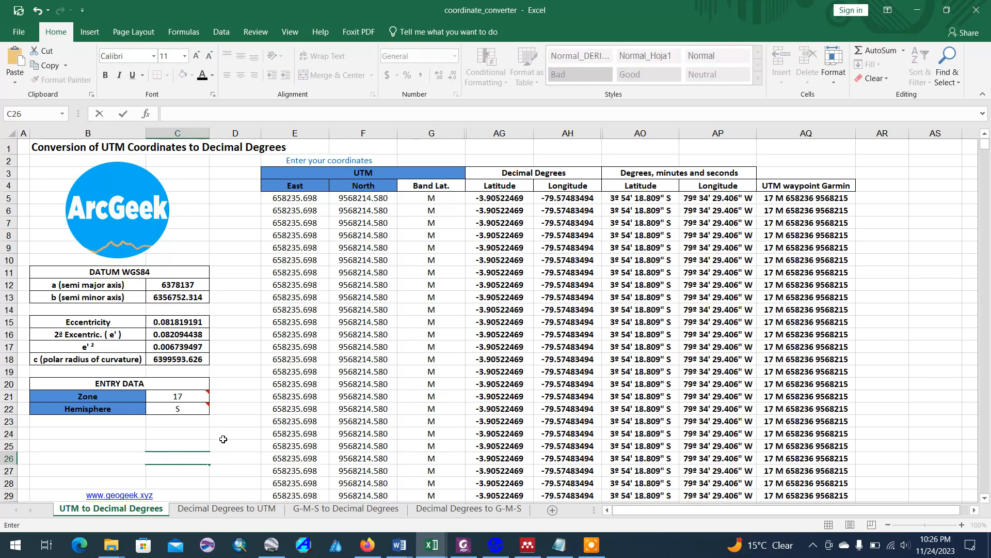
left_click(223, 439)
Step: Set the entry data to Zone 37 and Hemisphere N
left_click(192, 399)
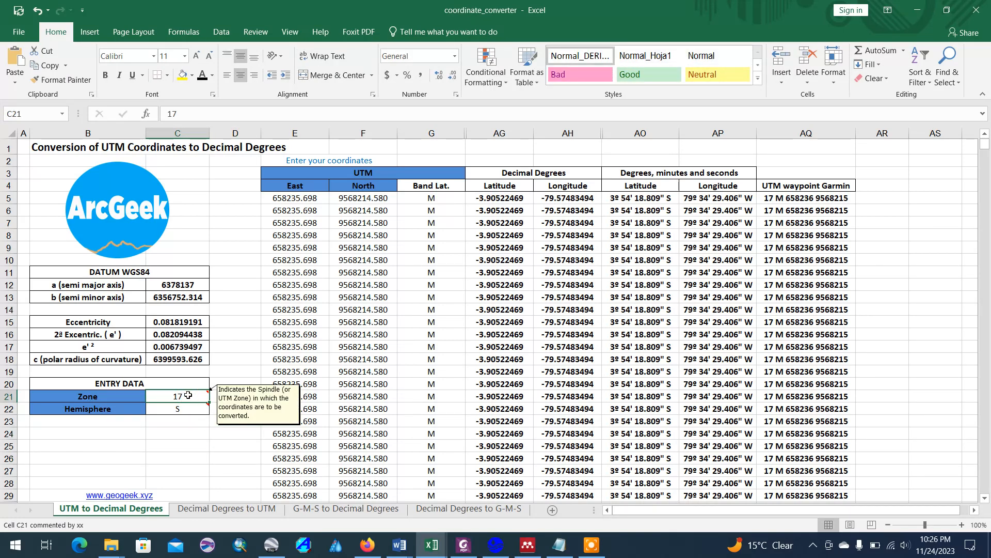
type("37")
left_click(184, 410)
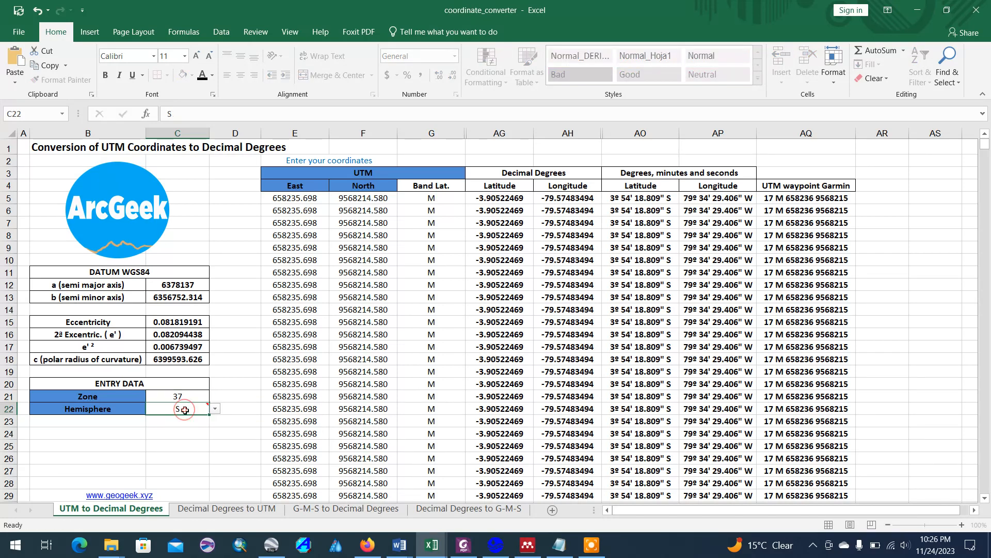
left_click(214, 409)
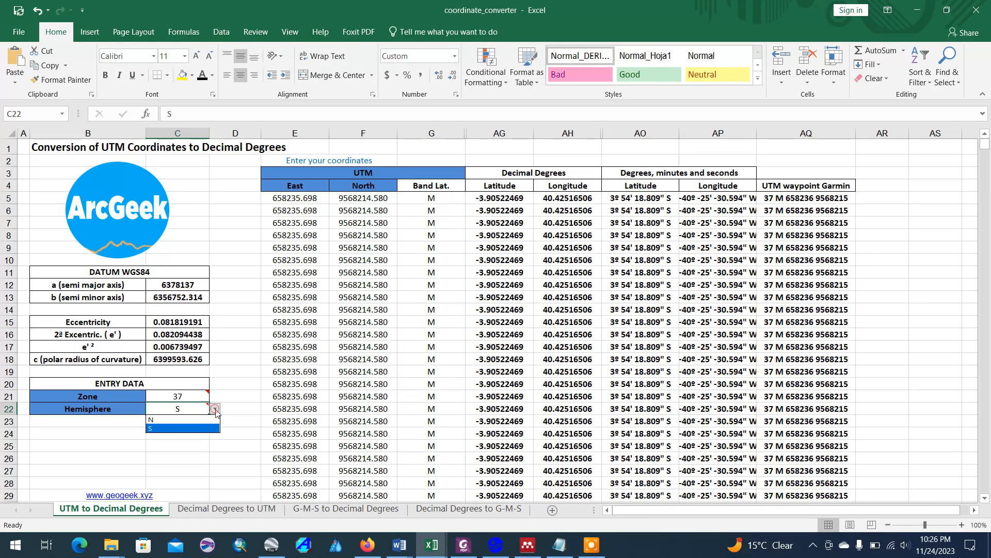
left_click(176, 421)
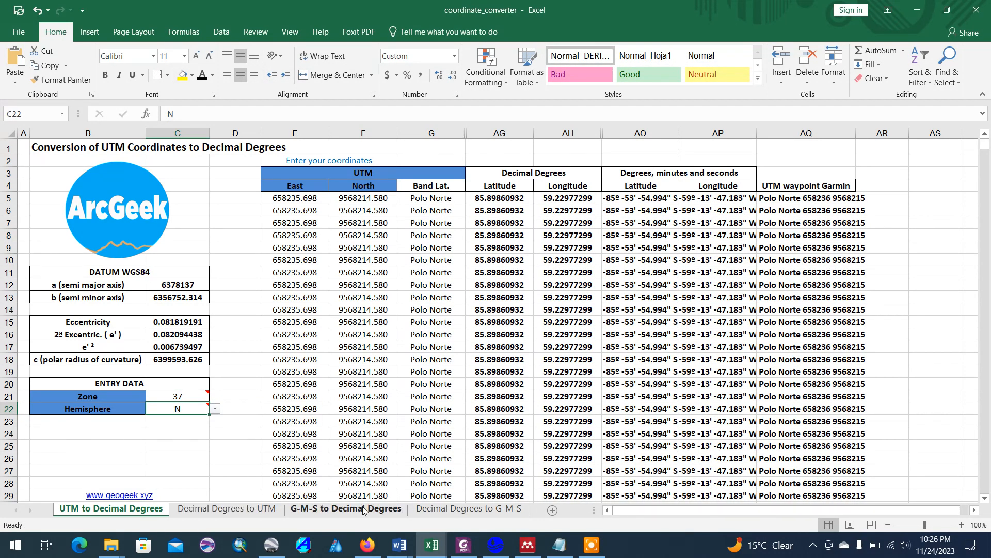
left_click(559, 545)
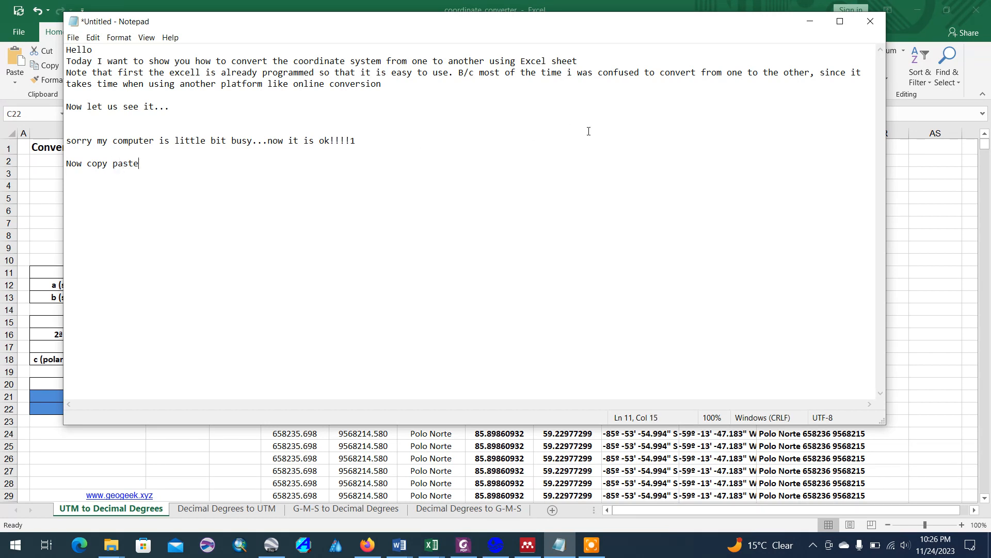
left_click(810, 21)
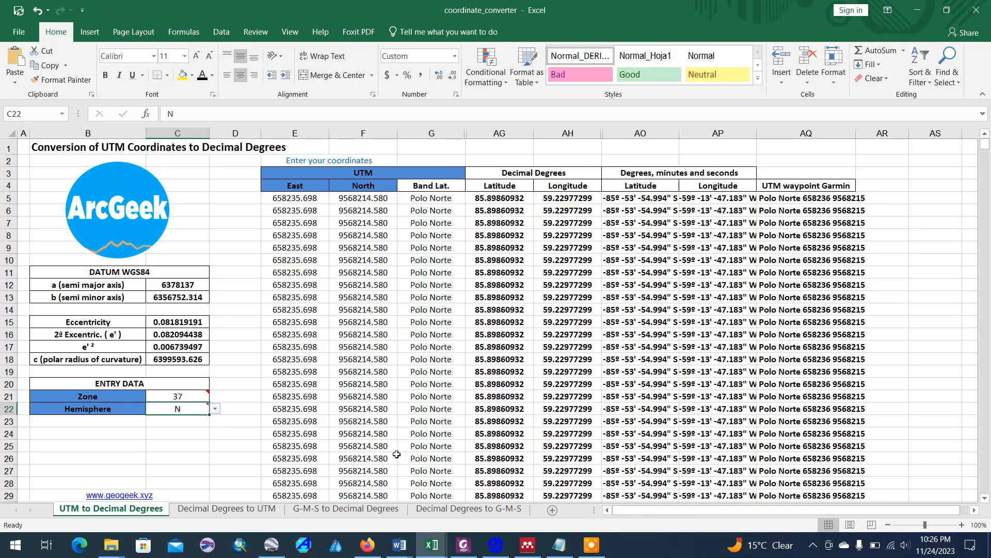
Step: Switch to the Analysed GW Sample workbook and copy the X and Y coordinates in A2:B22 of Sheet5
left_click(431, 545)
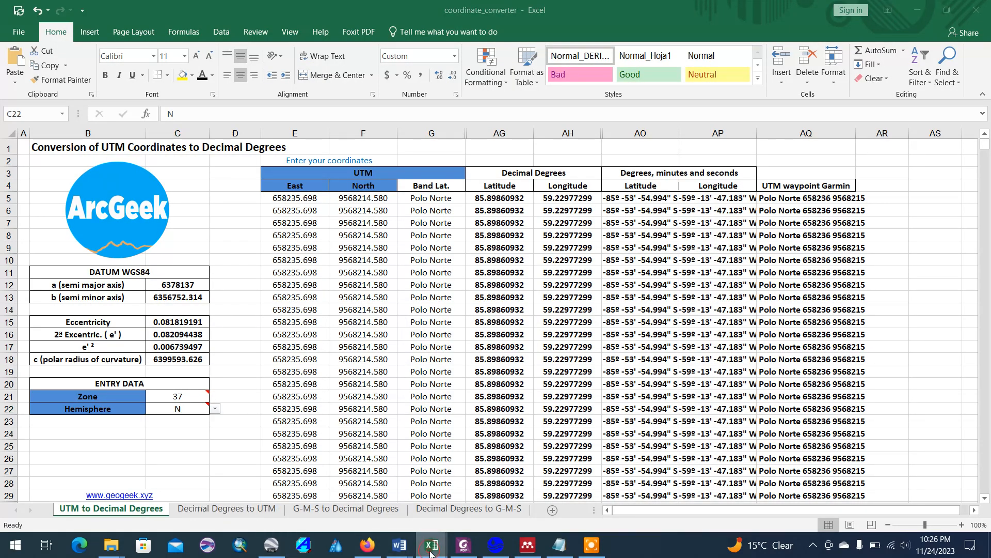
left_click(364, 511)
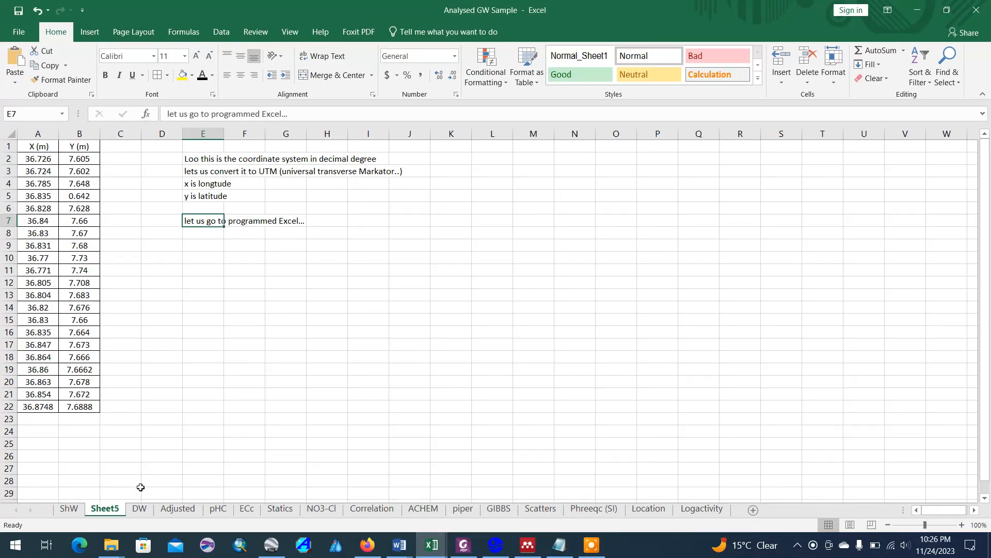
left_click_drag(35, 162, 79, 407)
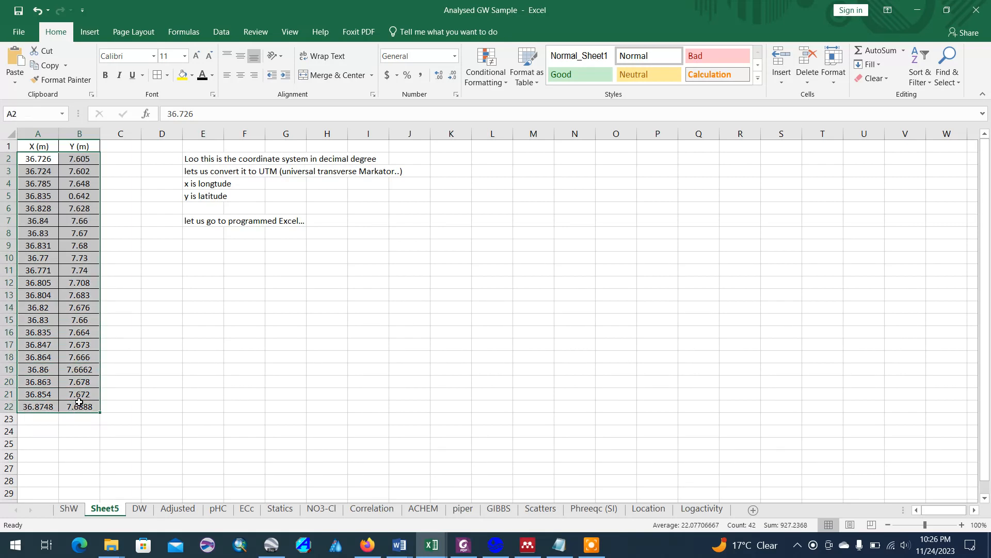
right_click(34, 217)
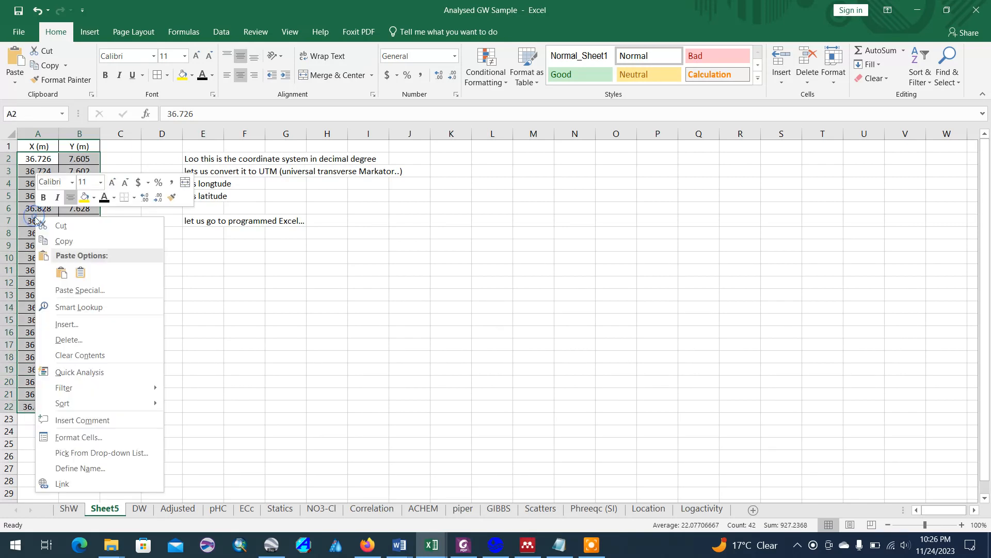
left_click(60, 240)
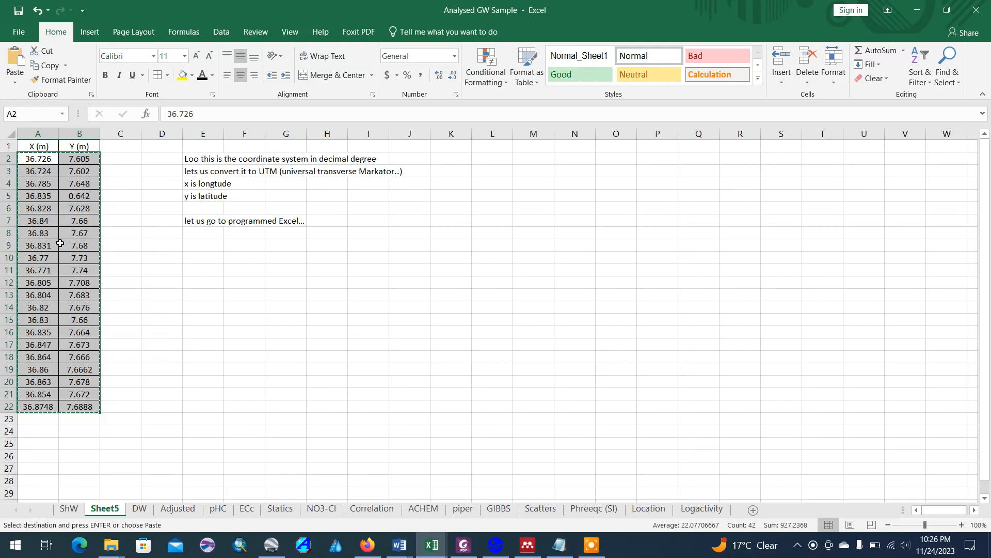
Step: Switch to the coordinate_converter workbook with the sample coordinates still copied
left_click(428, 550)
left_click(502, 492)
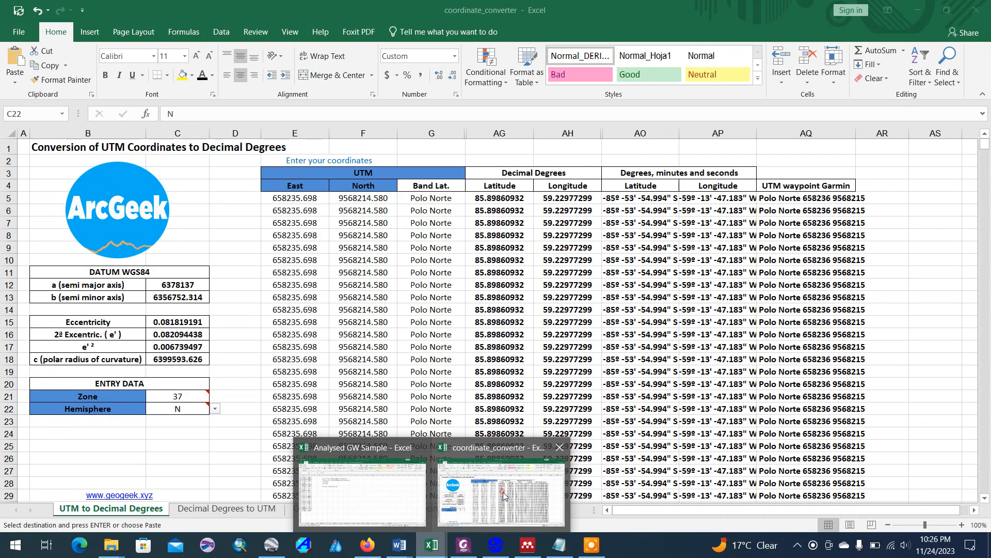
Step: Try to paste the copied coordinates into the East and North columns of the UTM to Decimal Degrees sheet, starting at E5
mouse_move(297, 194)
left_mouse_down()
mouse_move(318, 206)
mouse_move(314, 199)
left_mouse_up()
right_click(314, 199)
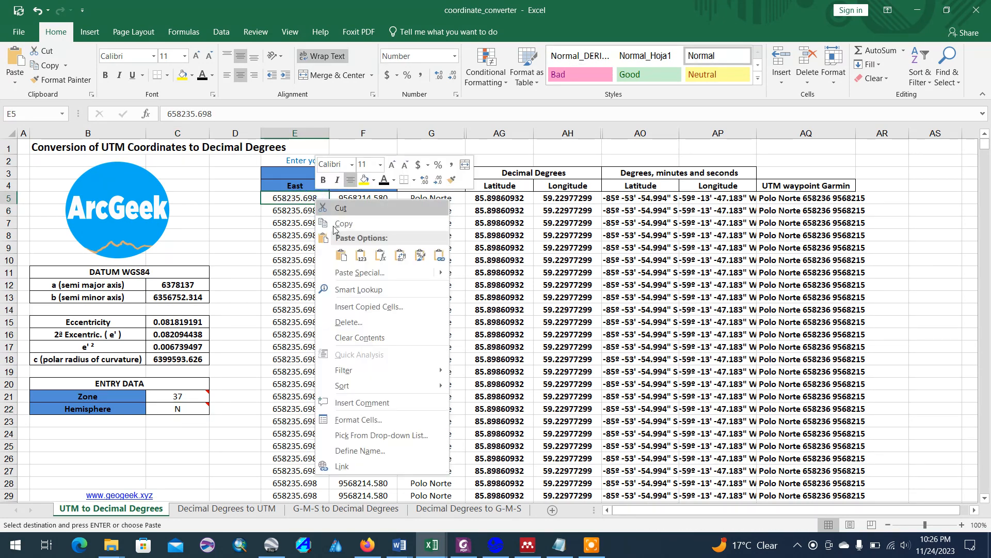
left_click(340, 254)
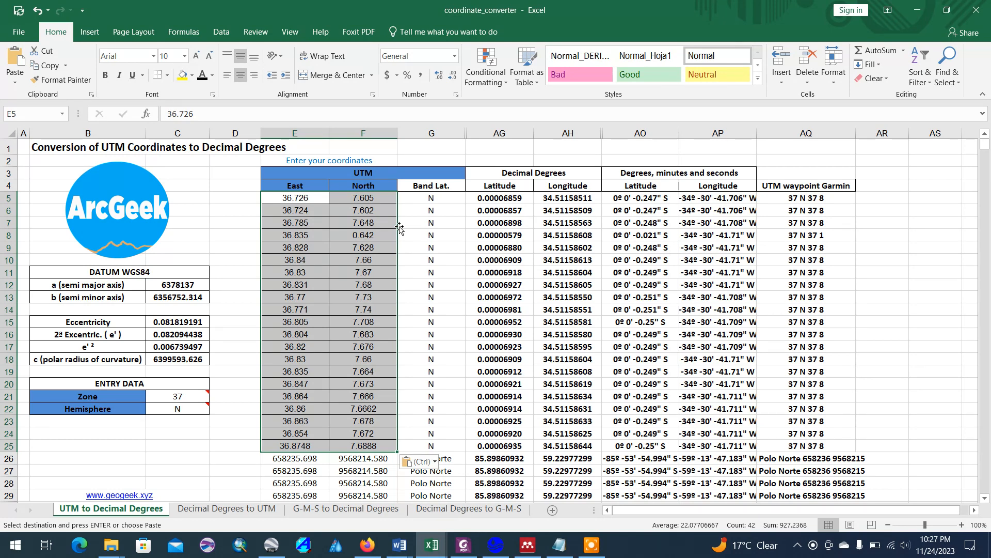
key("ctrl+z")
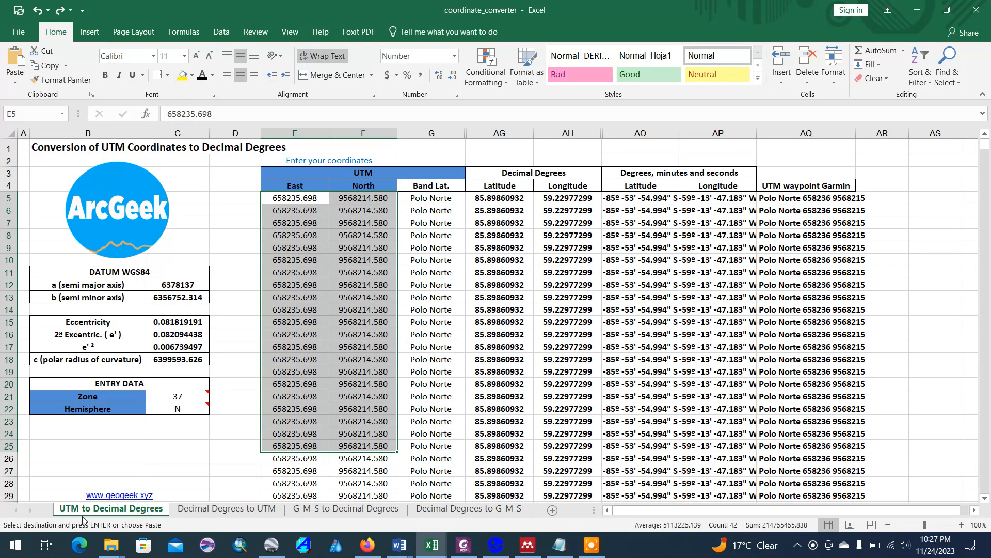
Step: Open the Decimal Degrees to UTM sheet and set its Hemisphere to N
left_click(215, 511)
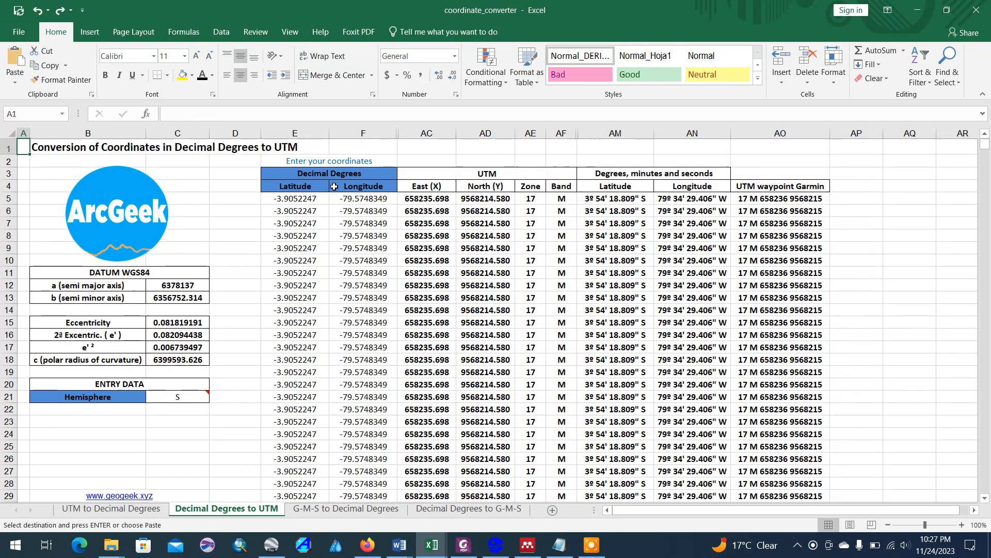
left_click(174, 396)
left_click(215, 399)
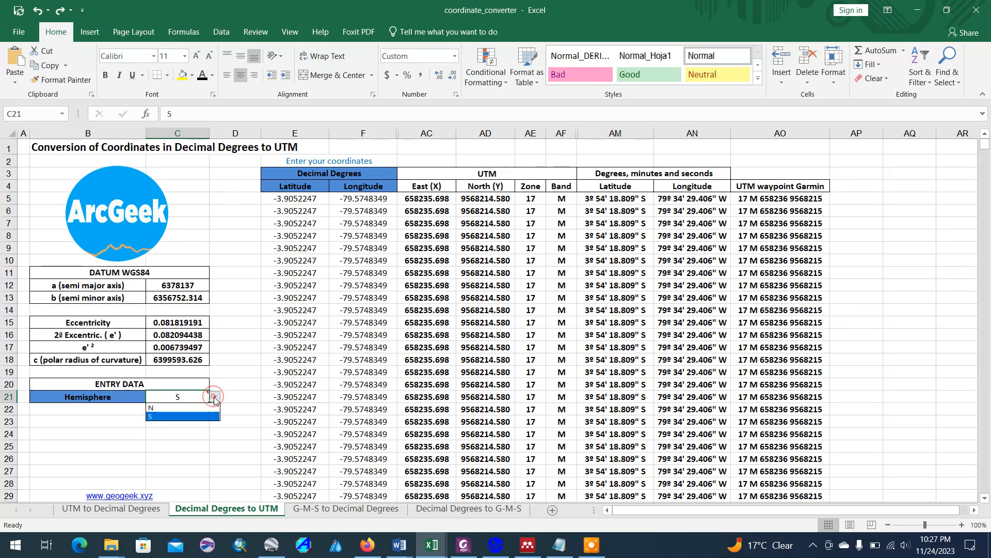
left_click(184, 412)
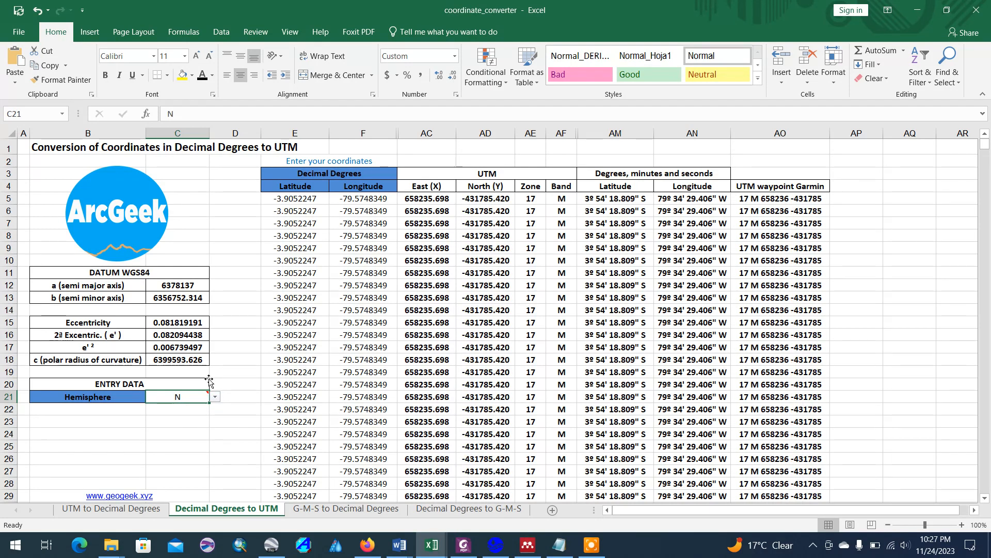
Step: Paste the copied coordinates into the Latitude and Longitude columns, starting at E5
left_click(297, 203)
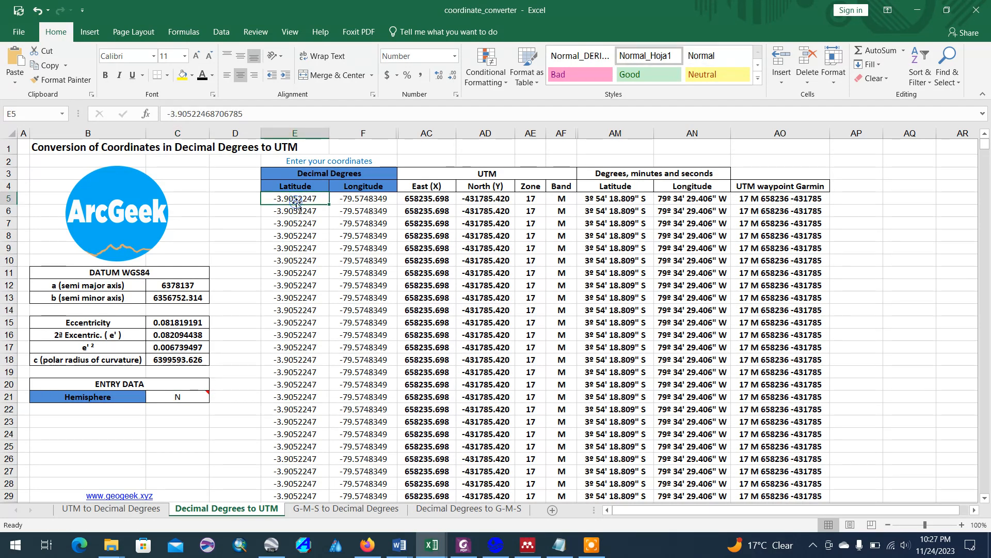
right_click(301, 200)
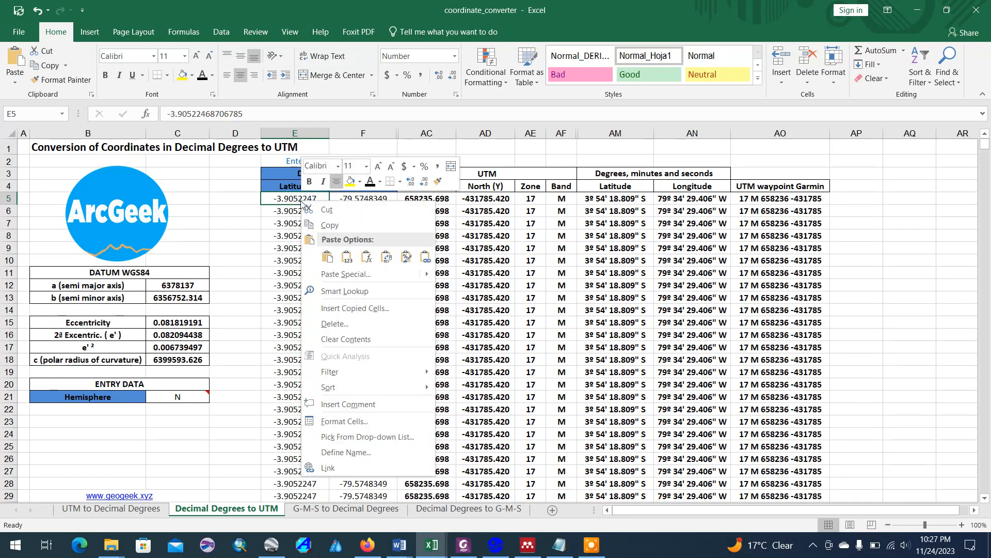
left_click(330, 259)
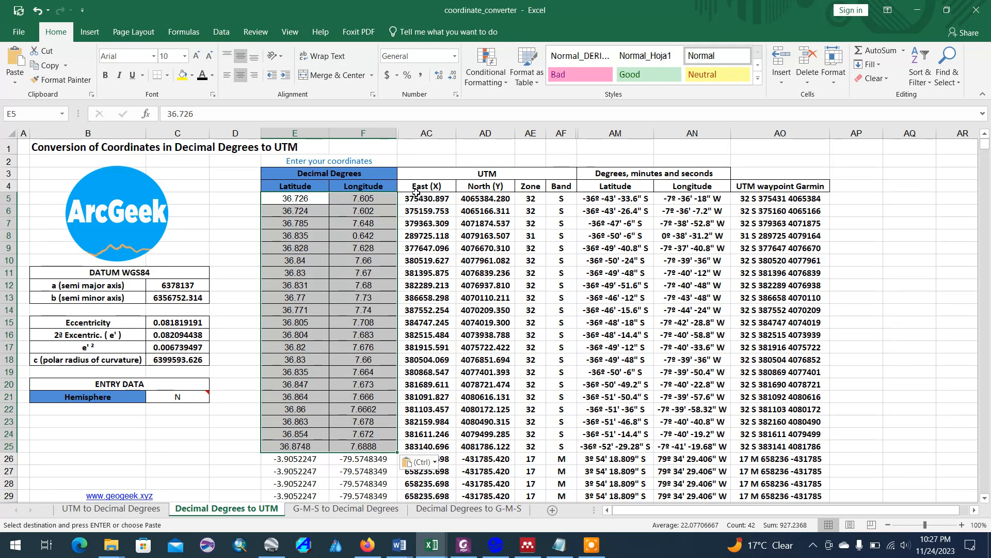
Step: Copy the converted UTM East and North coordinates in AC5:AD25 and switch to the Analysed GW Sample workbook
left_click_drag(416, 198, 494, 287)
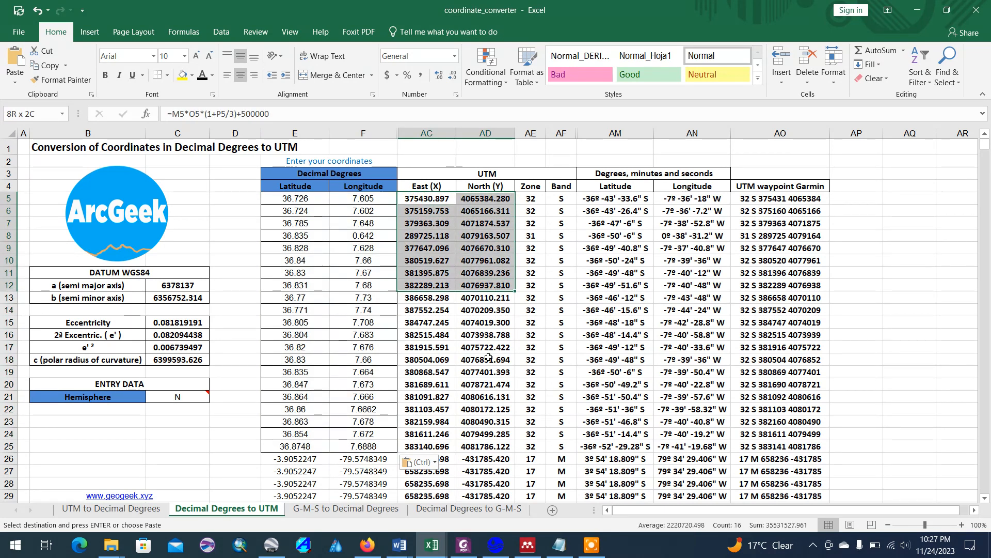
left_click_drag(488, 358, 488, 443)
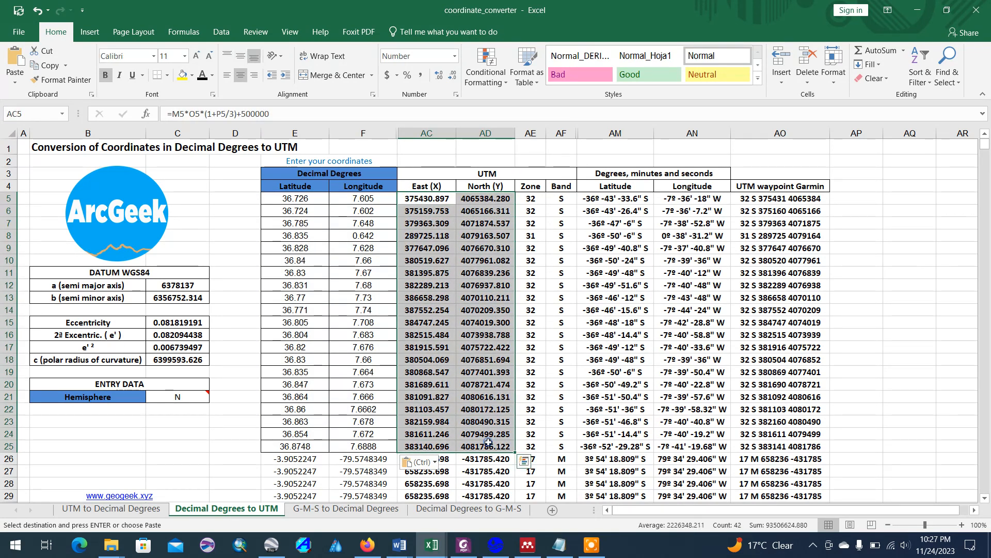
right_click(488, 442)
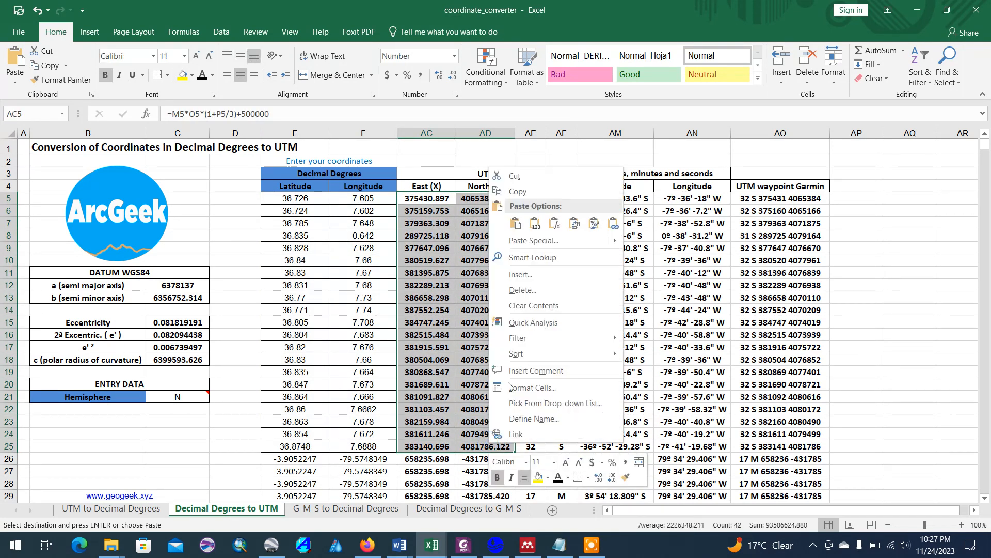
left_click(525, 192)
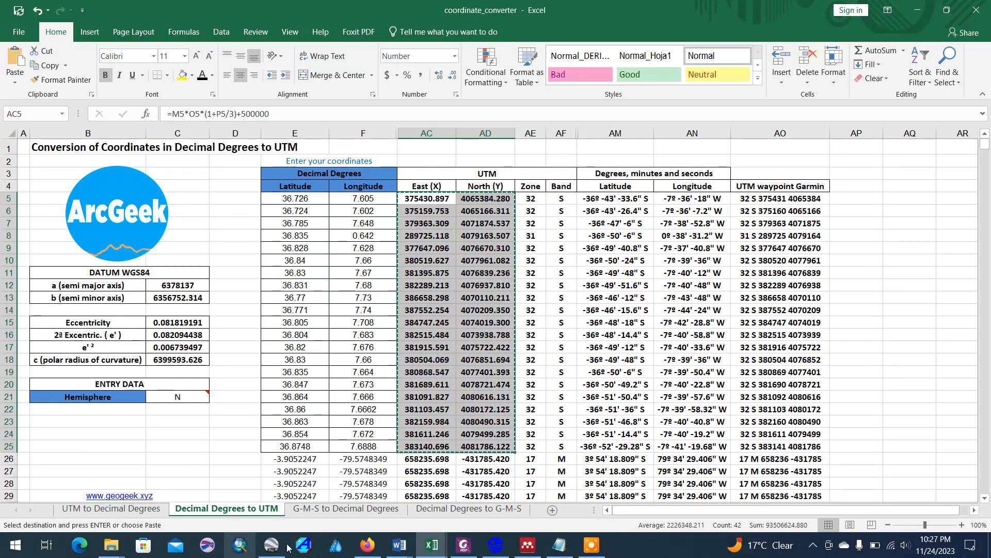
left_click(428, 552)
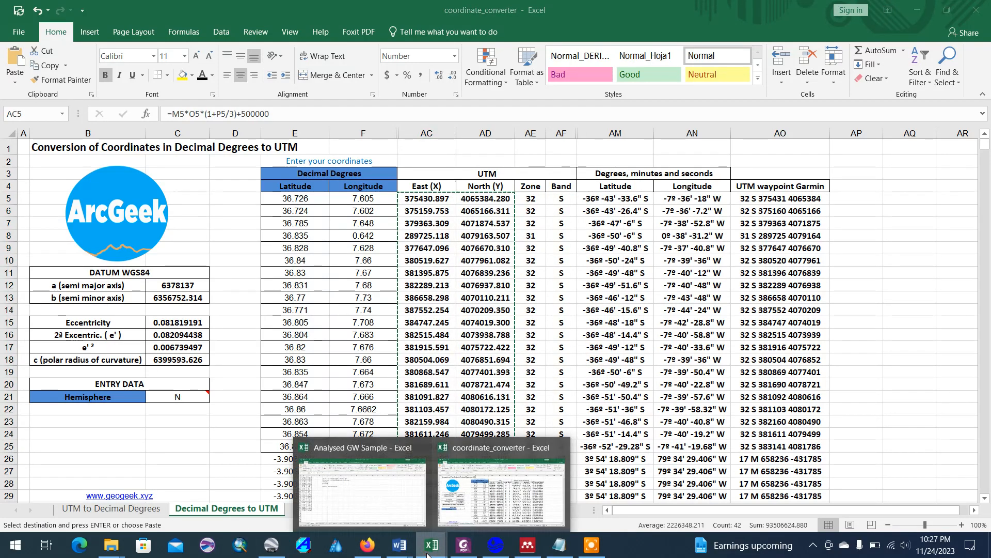
left_click(381, 496)
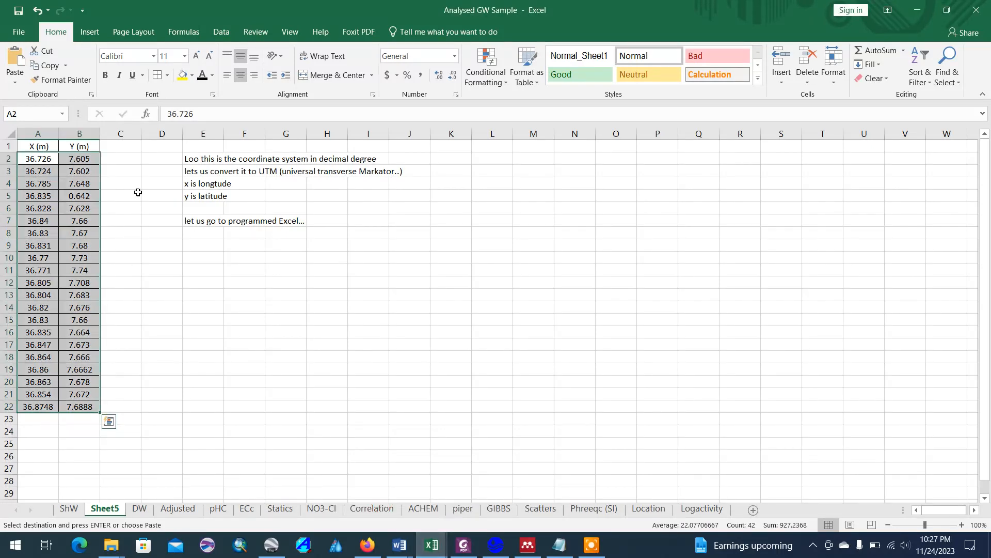
Step: Try a regular paste of the copied UTM coordinates at C2 of Sheet5
left_click(128, 159)
right_click(127, 160)
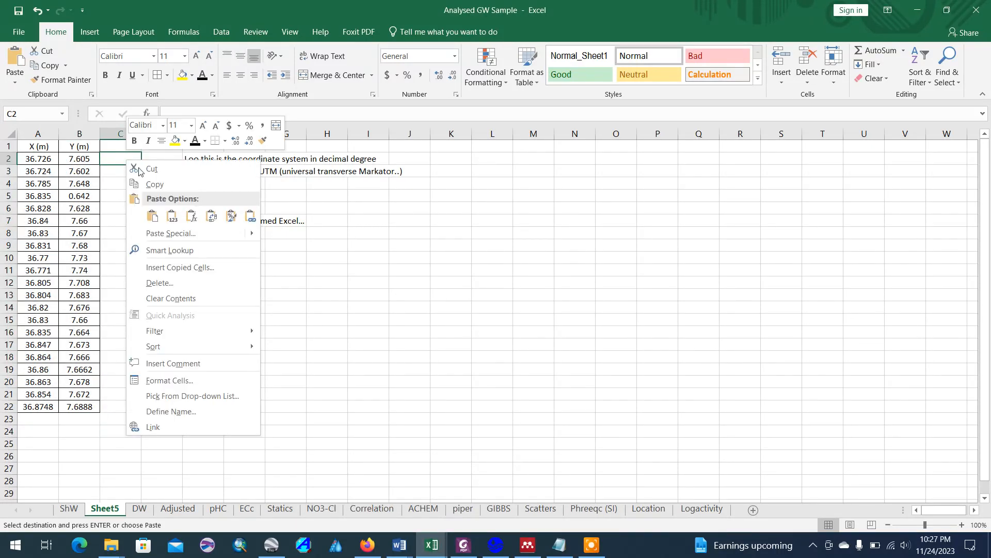
left_click(154, 217)
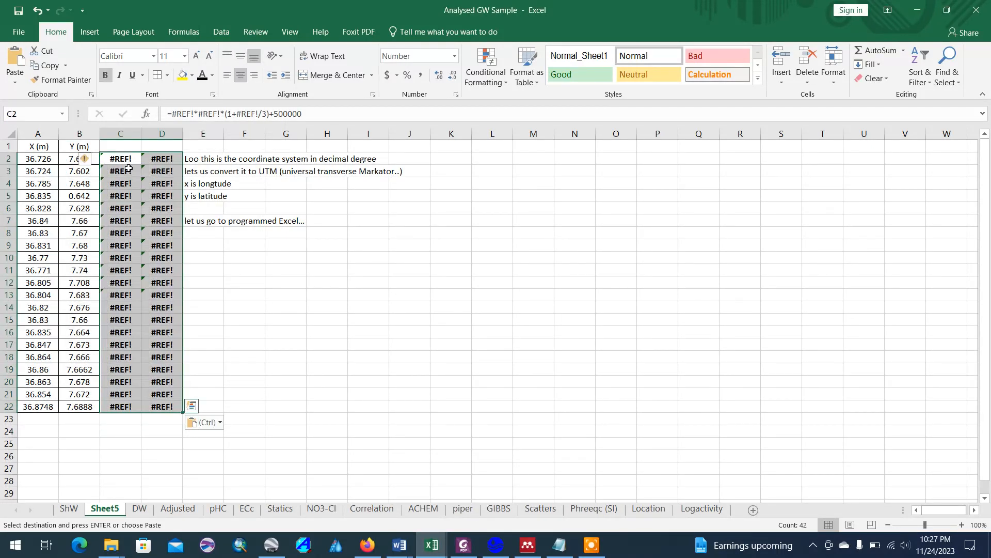
key("ctrl+z")
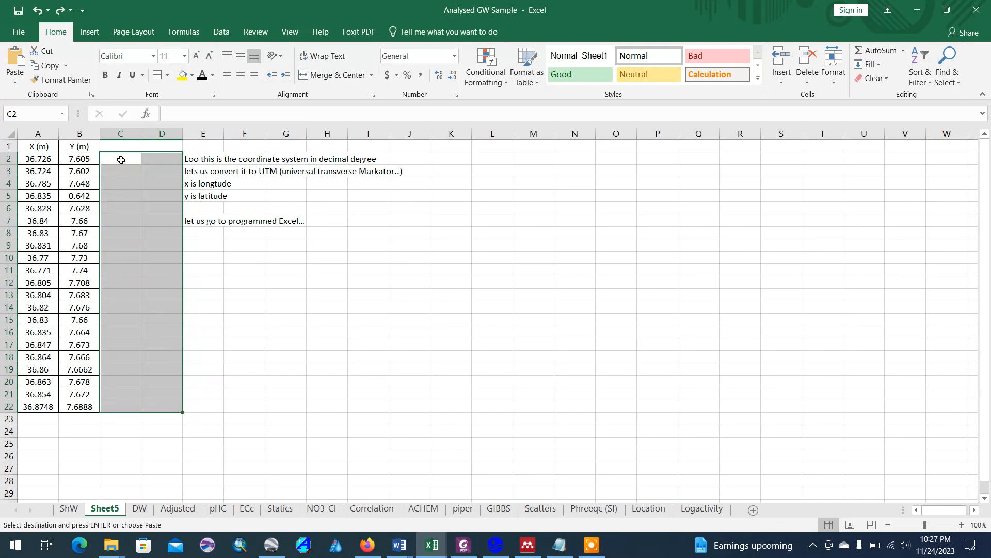
Step: Paste the copied UTM coordinates at C2 as Values only using Paste Special
right_click(119, 158)
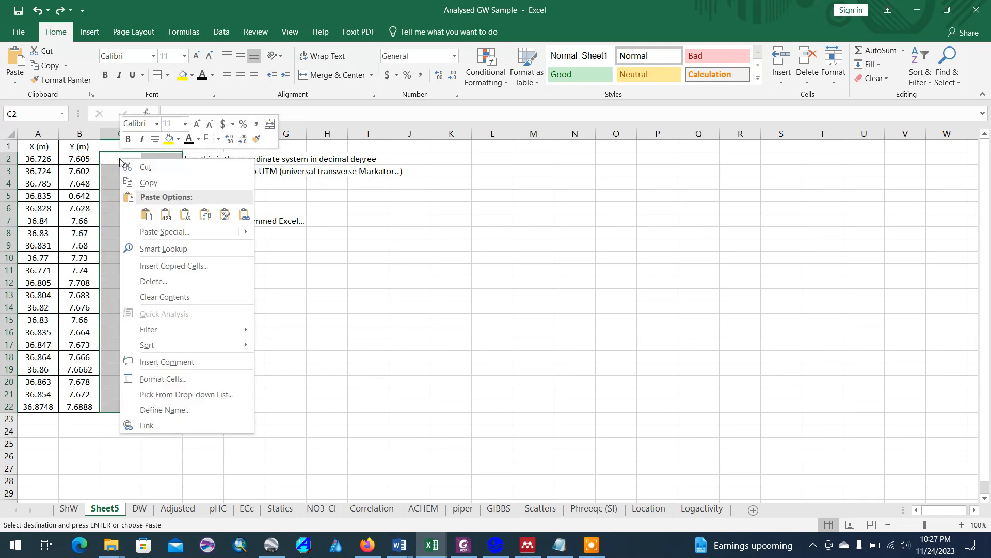
left_click(165, 236)
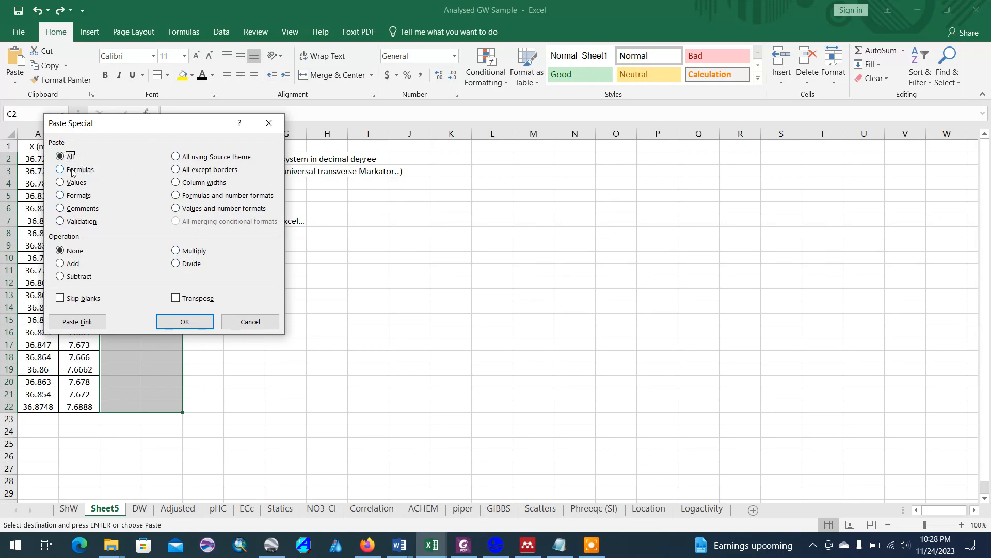
left_click(61, 183)
left_click(184, 322)
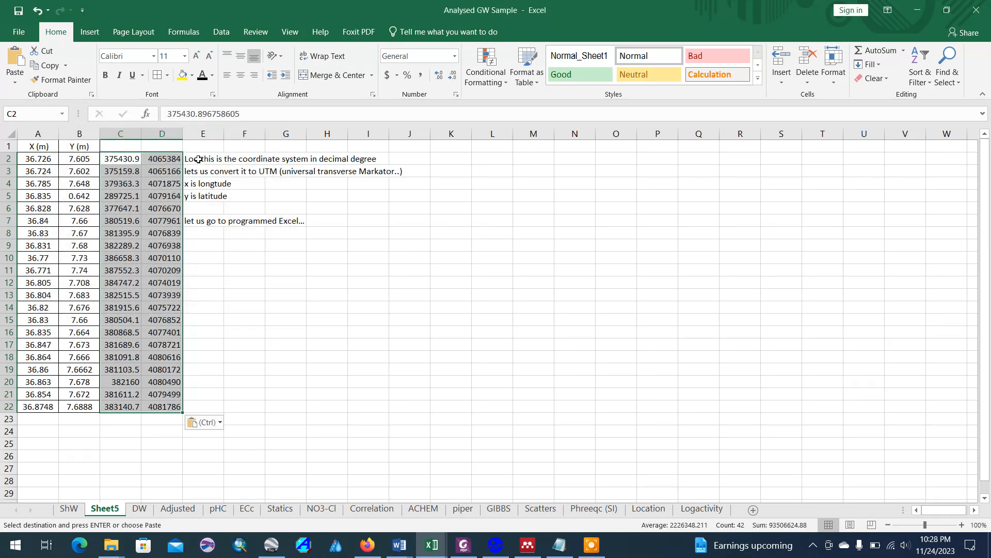
Step: Paste the copied cells over the notes starting at E2, and delete columns E and F
left_click_drag(198, 160, 393, 218)
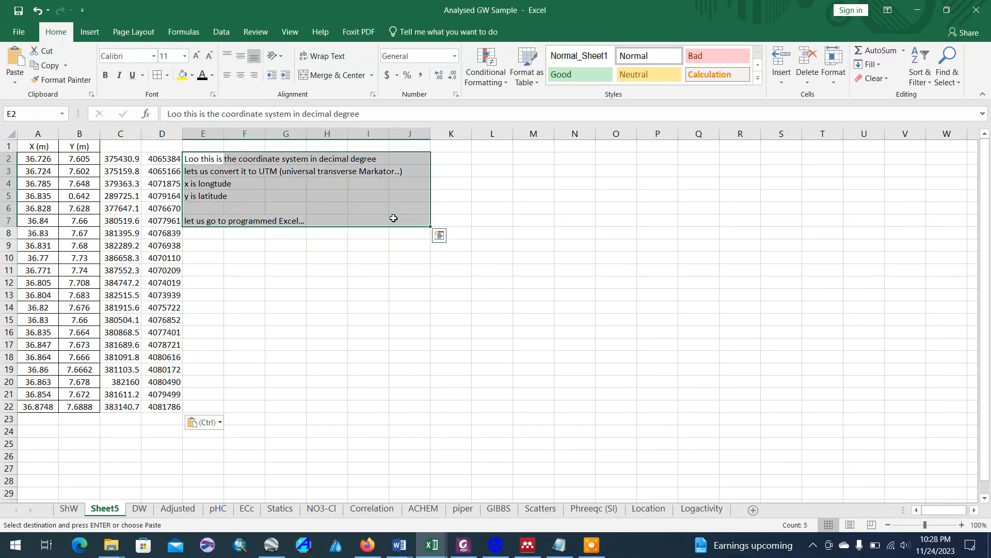
key("Return")
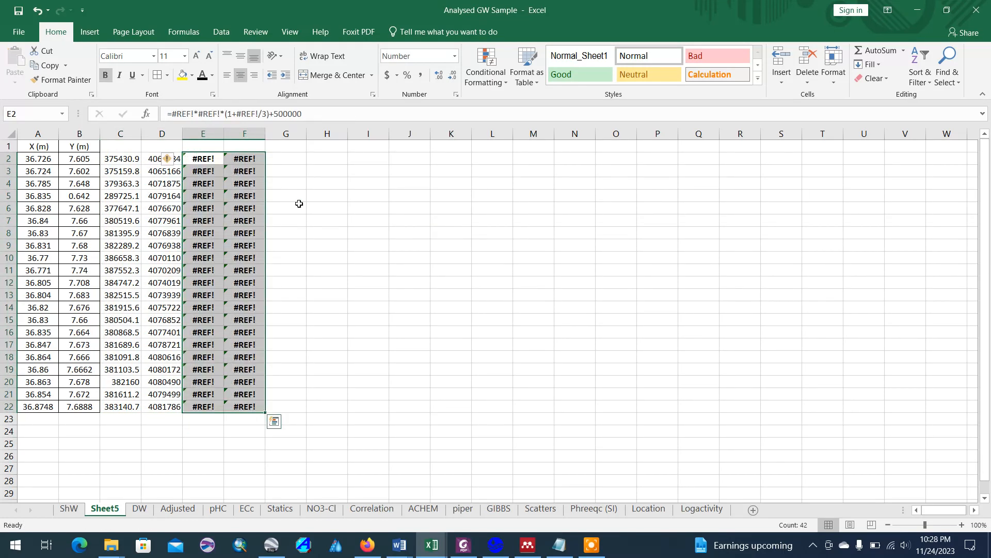
left_click(212, 129)
left_click_drag(212, 128, 244, 132)
right_click(252, 179)
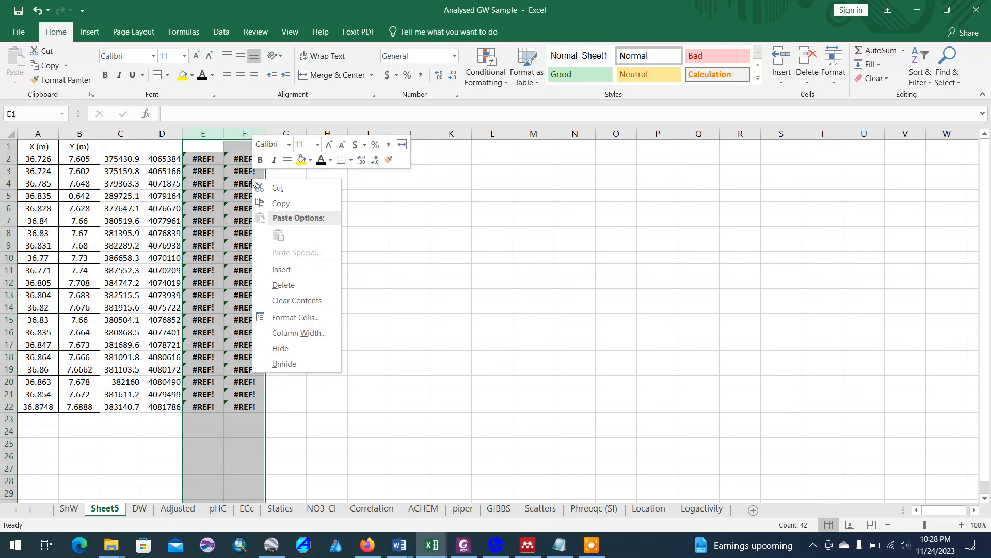
left_click(285, 285)
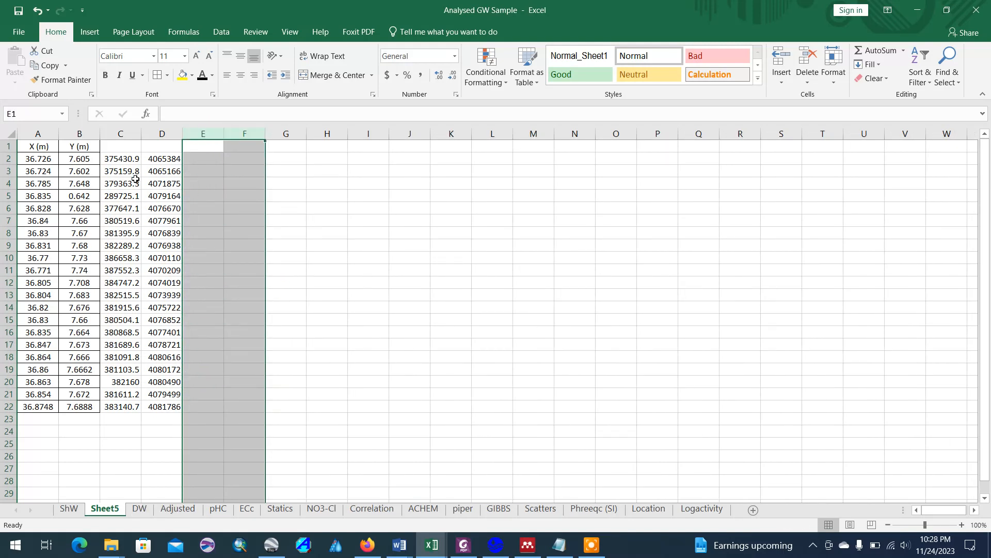
Step: Enter the heading UTM in cell C1 above the converted coordinates
left_click_drag(221, 199, 126, 153)
left_click(125, 146)
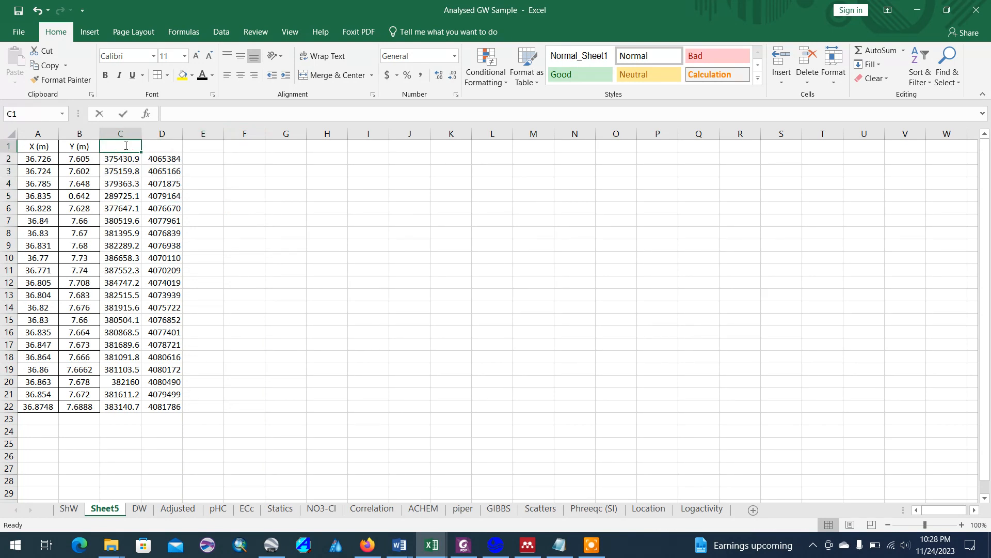
type("UTM")
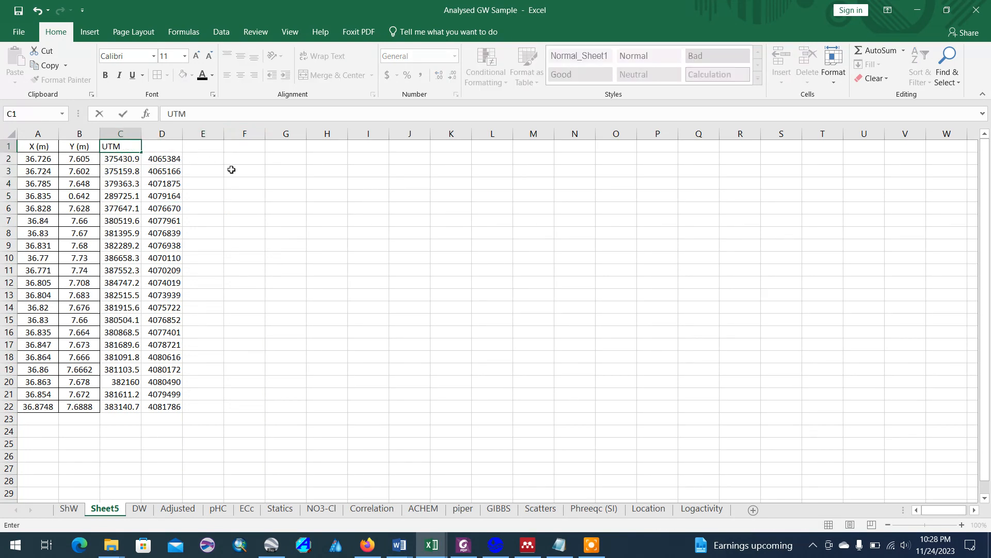
left_click(254, 181)
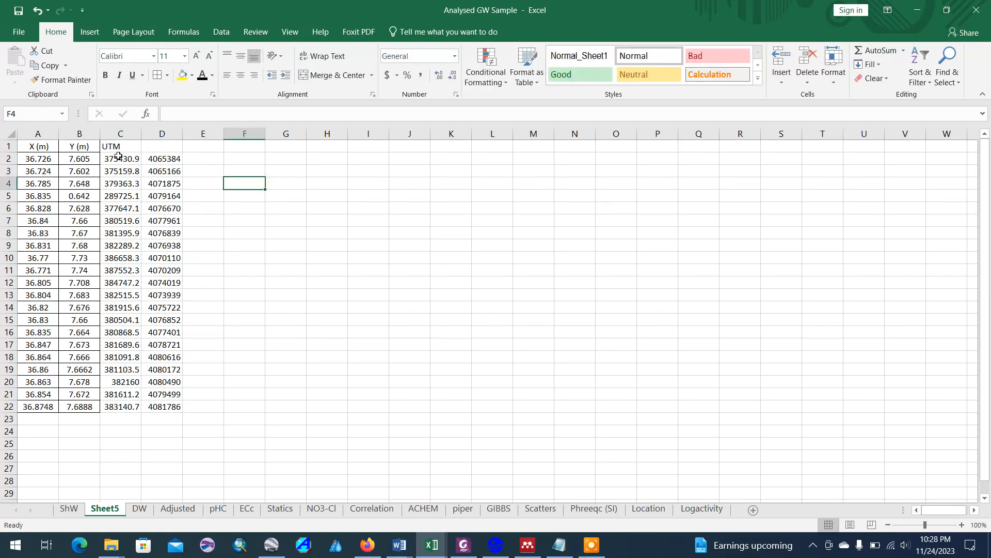
Step: Fill the heading cells C1:D1 with yellow
left_click_drag(109, 145, 142, 145)
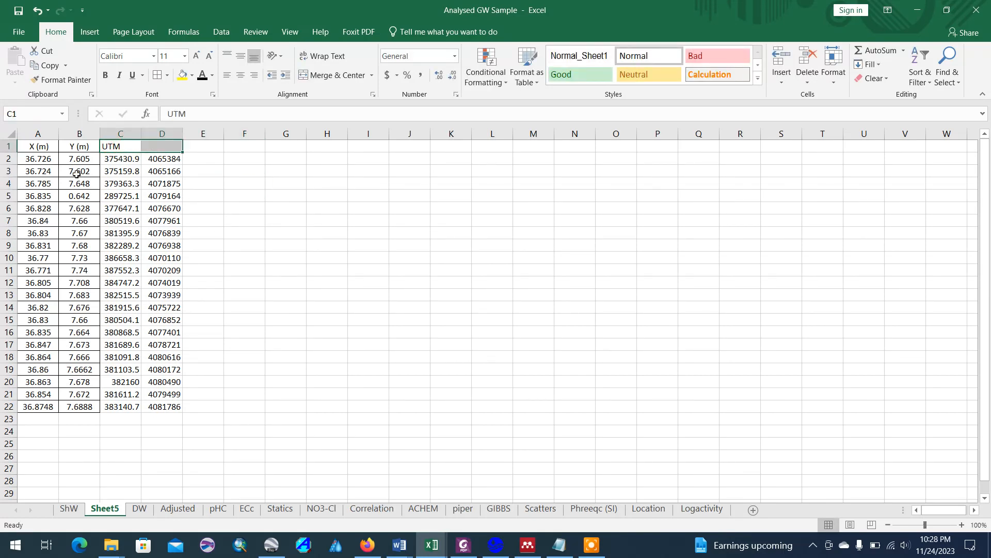
left_click(212, 76)
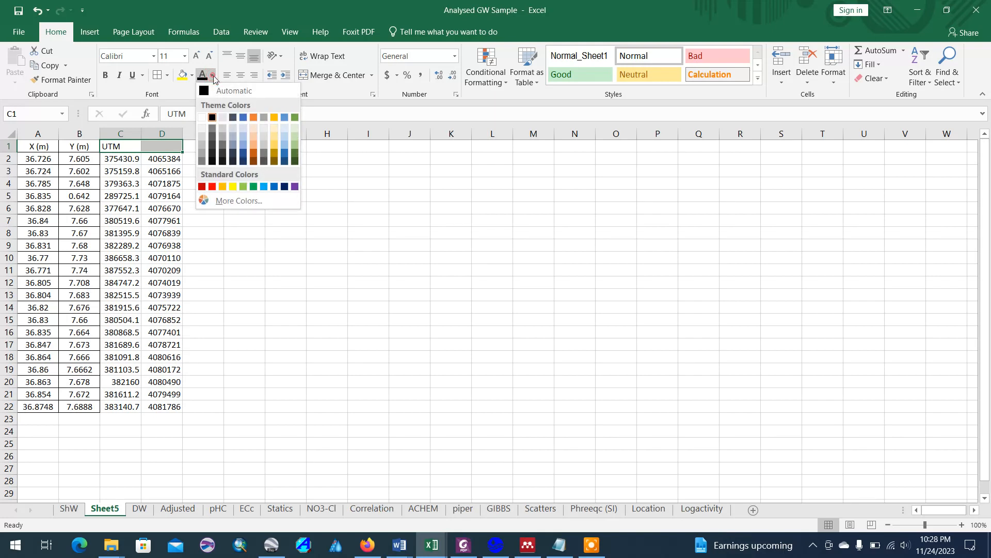
left_click(184, 76)
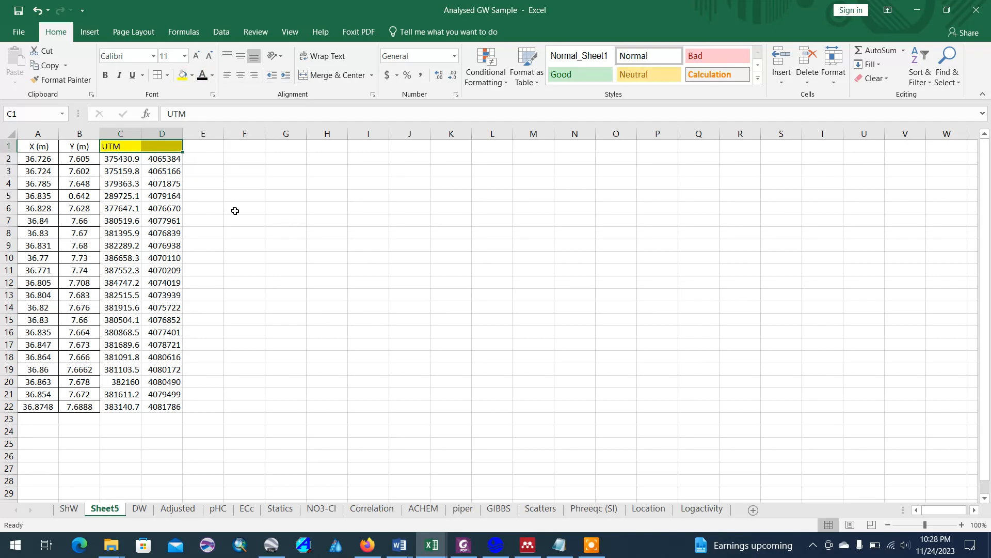
left_click(243, 231)
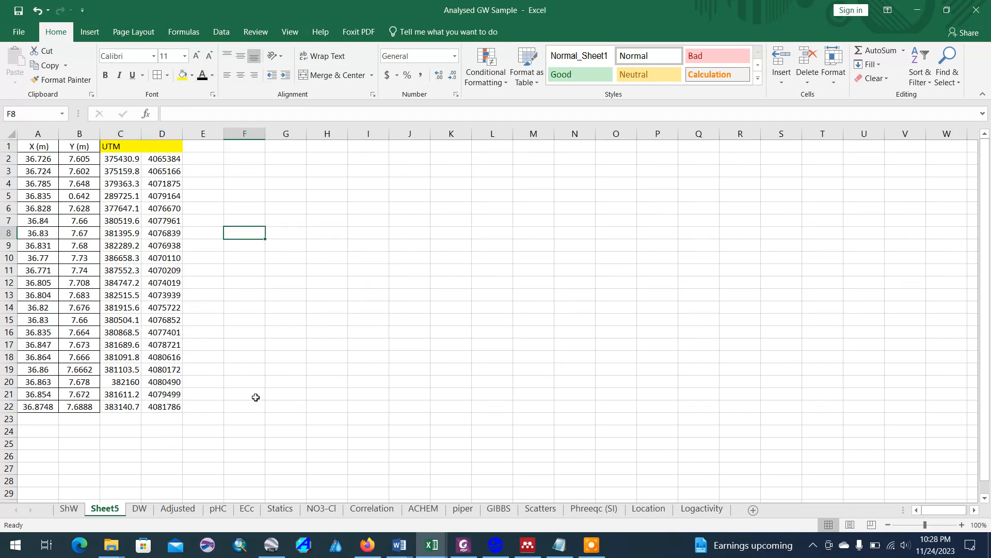
Step: Write the note "Therefore using this excel you can convert for each system" in cell J16
left_click(398, 330)
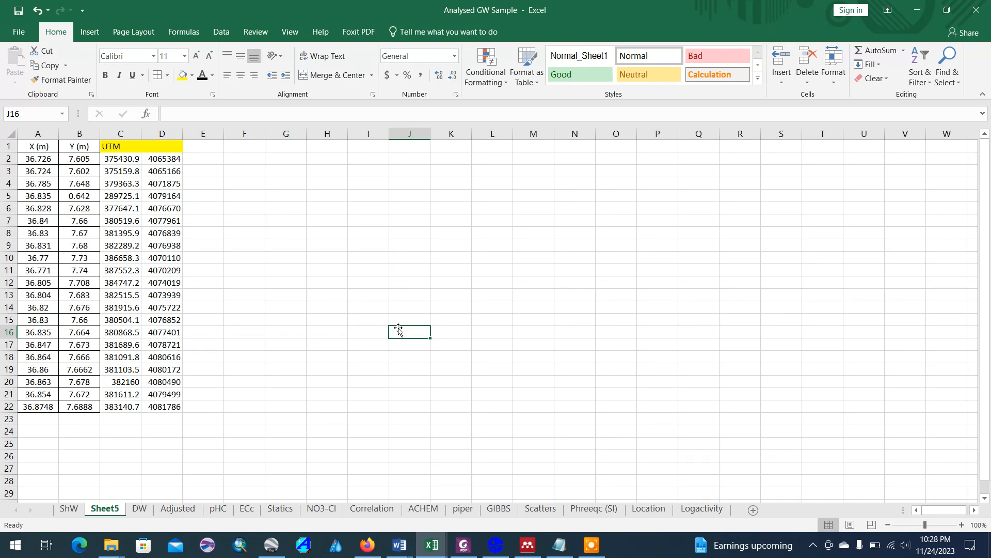
type("There")
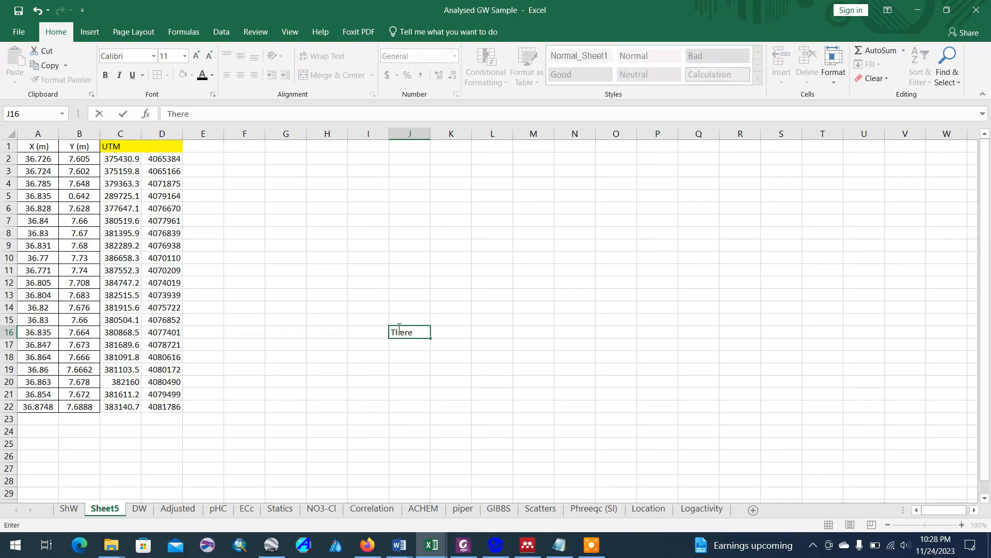
type("fore using this ")
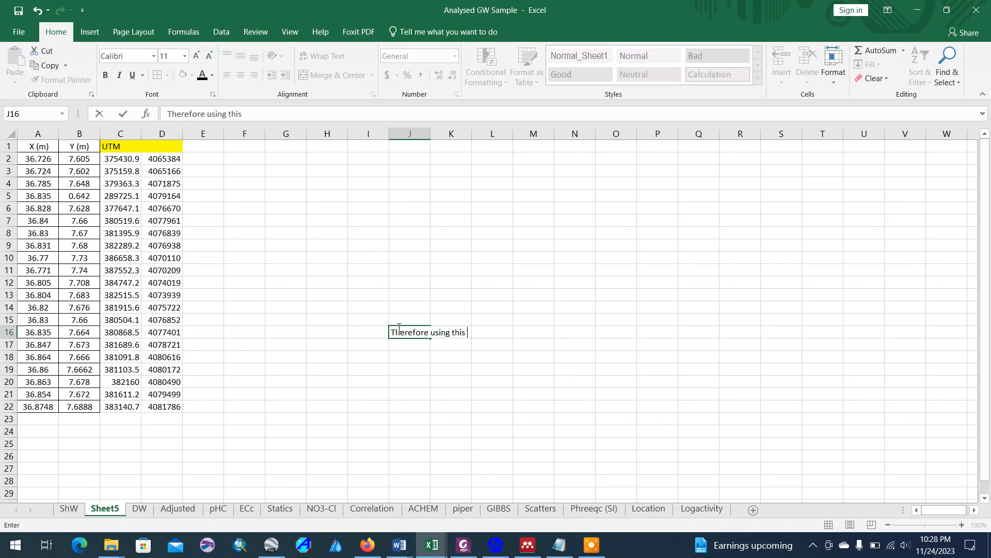
type("excel you ca")
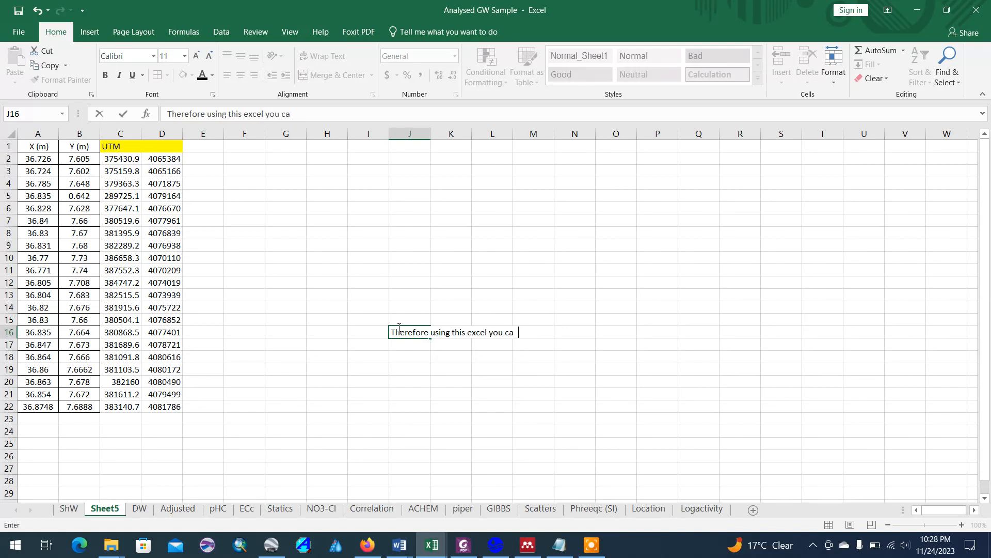
key("BackSpace")
type("n convert")
type("for each ")
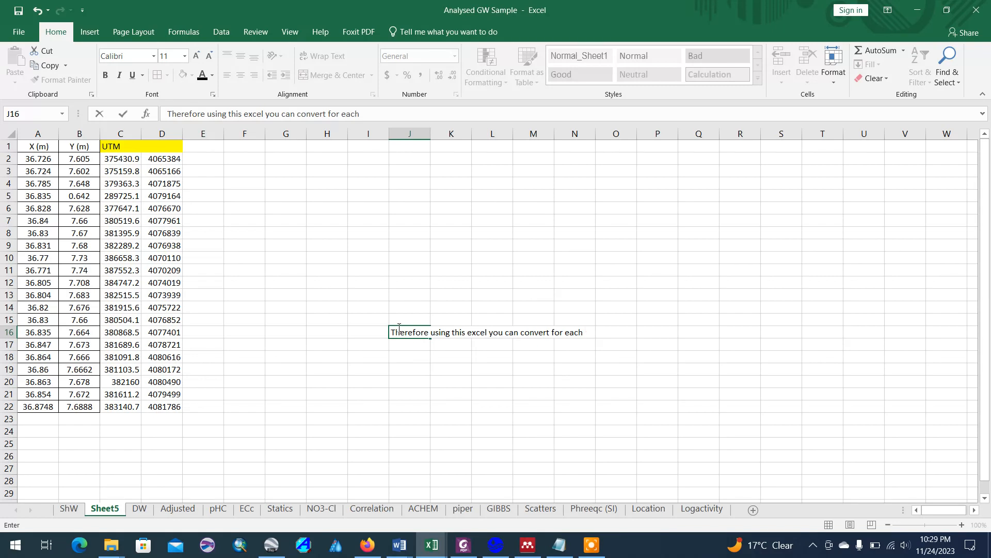
type("system")
Step: Switch to the open Notepad note and add the line "if you want excel sheet it is possible to send" below the existing text
left_click(555, 548)
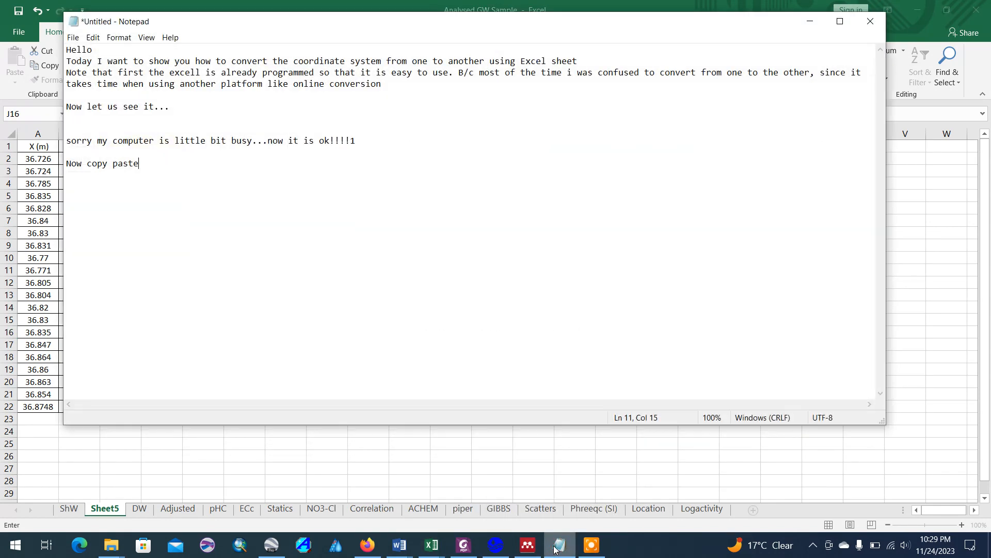
left_click(555, 548)
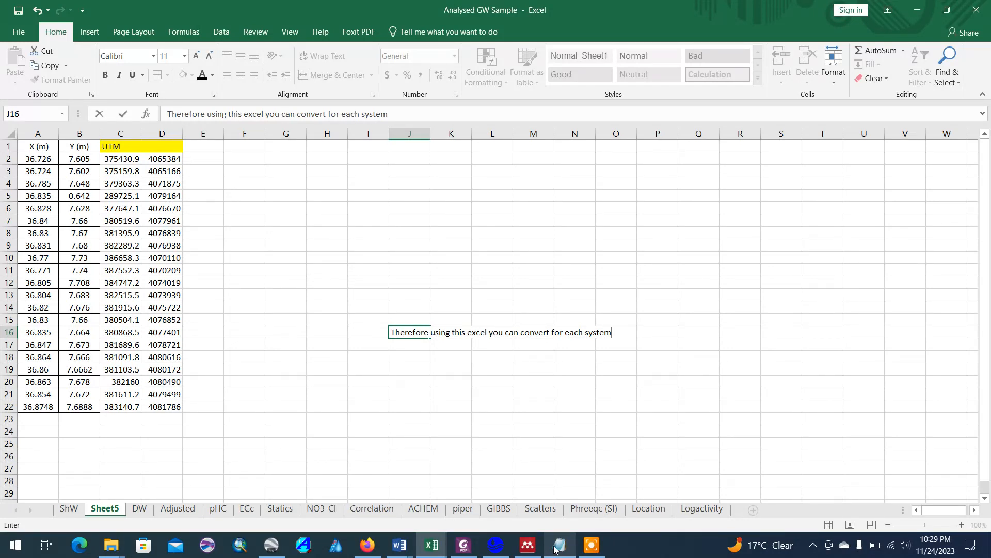
left_click(556, 548)
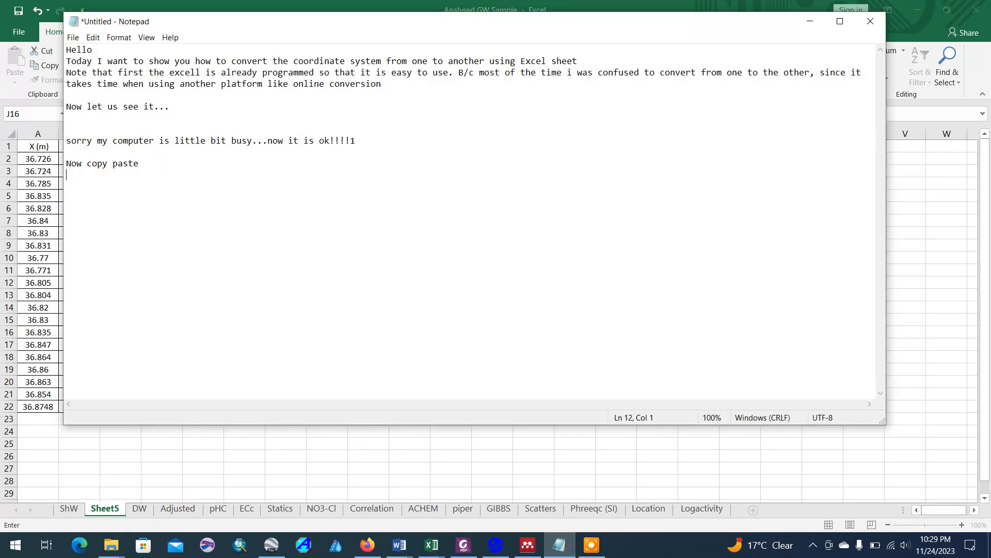
key("Return")
type("if you want excel sheet it is possi")
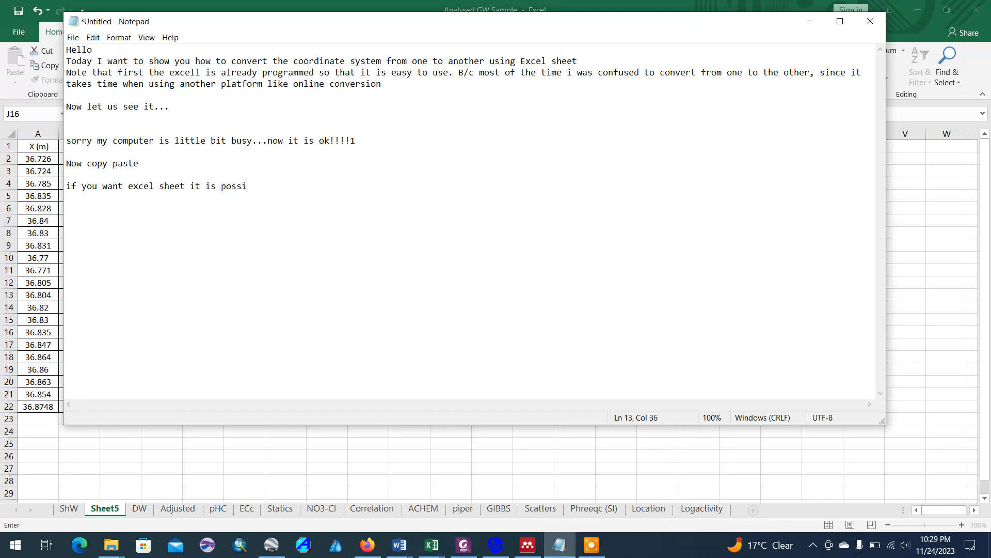
type("ble to send")
Step: Add the closing line "thank you for watching" to the note, separated by a blank line
key("Return")
key("Return")
type("thank you fo")
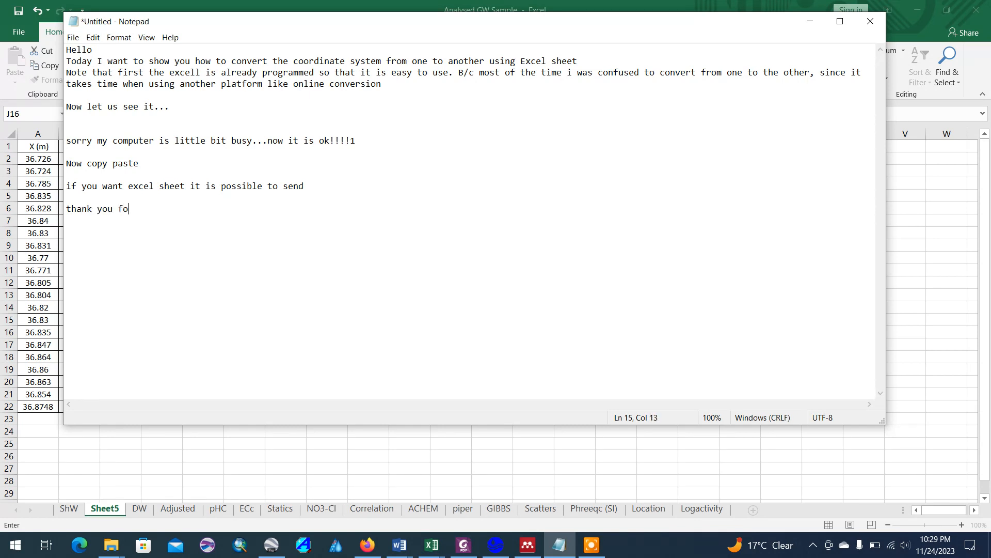
type("r watching and y")
key("BackSpace")
key("BackSpace")
key("BackSpace")
key("BackSpace")
key("BackSpace")
key("BackSpace")
key("Return")
key("Return")
Step: Close the Notepad note without saving its changes
left_click(872, 21)
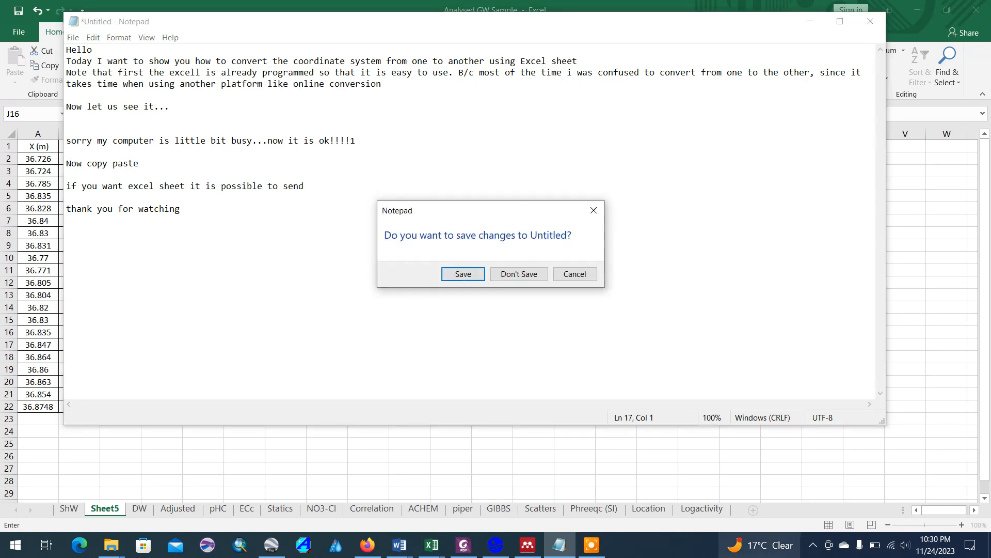
left_click(520, 274)
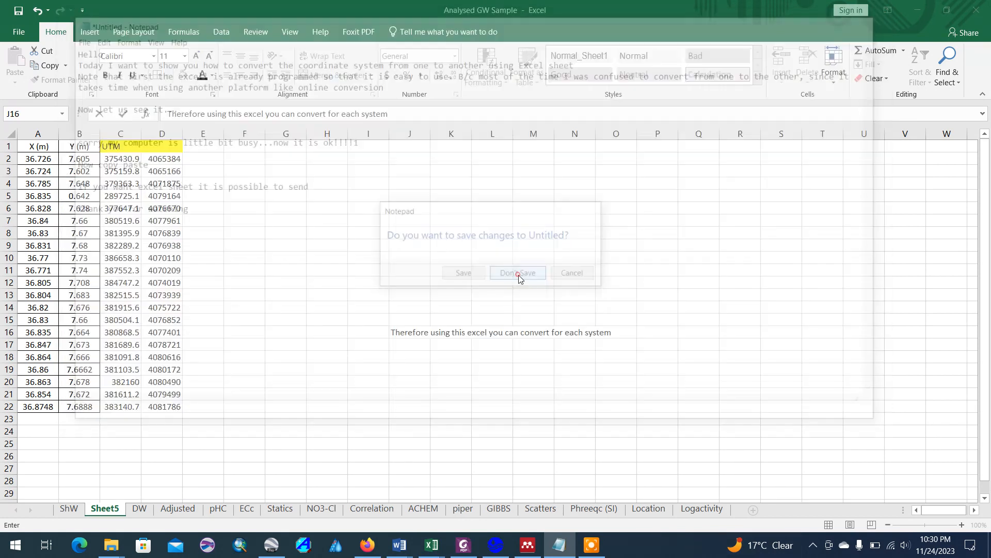
left_click(814, 545)
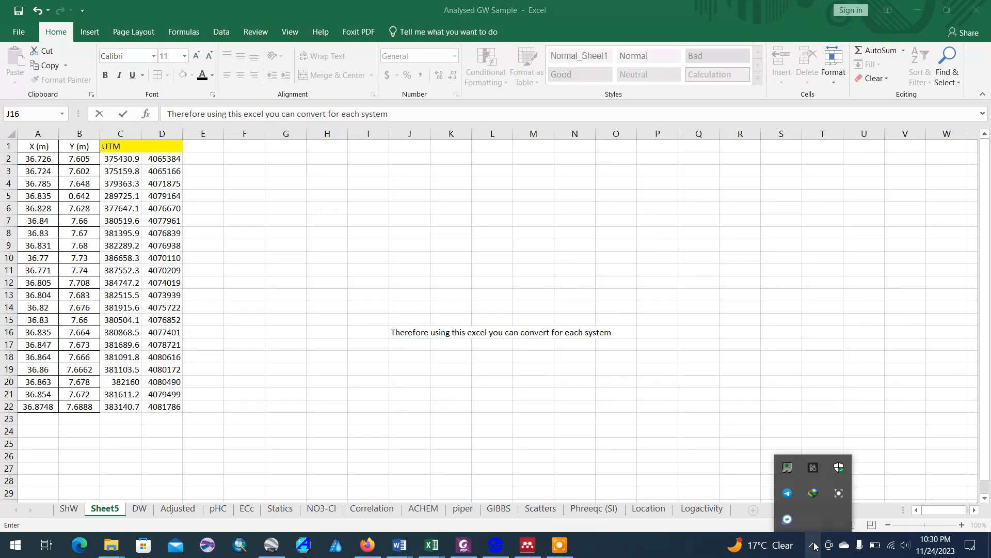
left_click(842, 493)
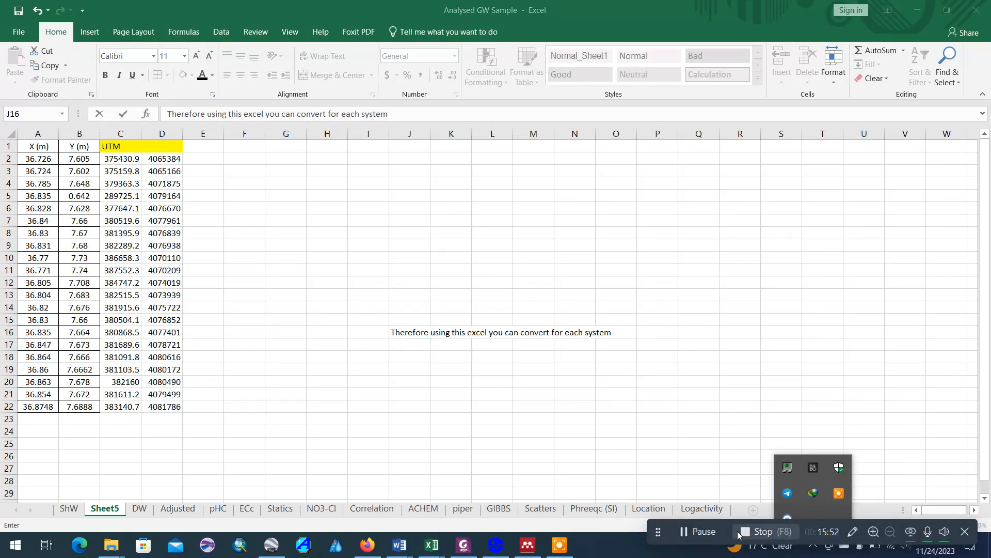